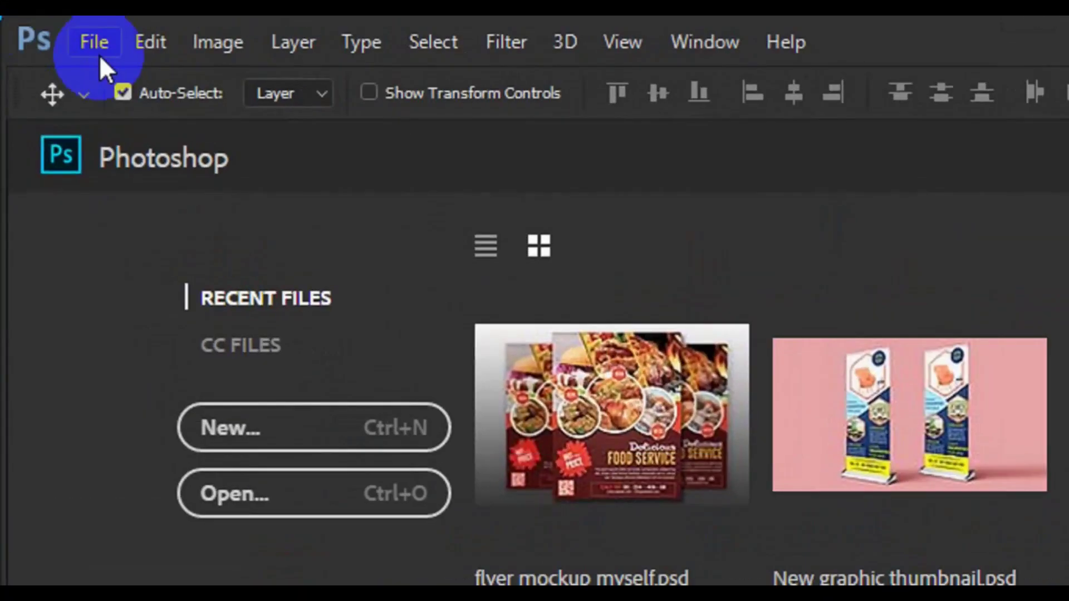
Step: Create a new 851 × 315 px document named 'Simple Facebook Cover Design', 300 ppi, CMYK
{"action": "left_click", "coordinate": [63, 33]}
{"action": "left_click", "coordinate": [96, 77]}
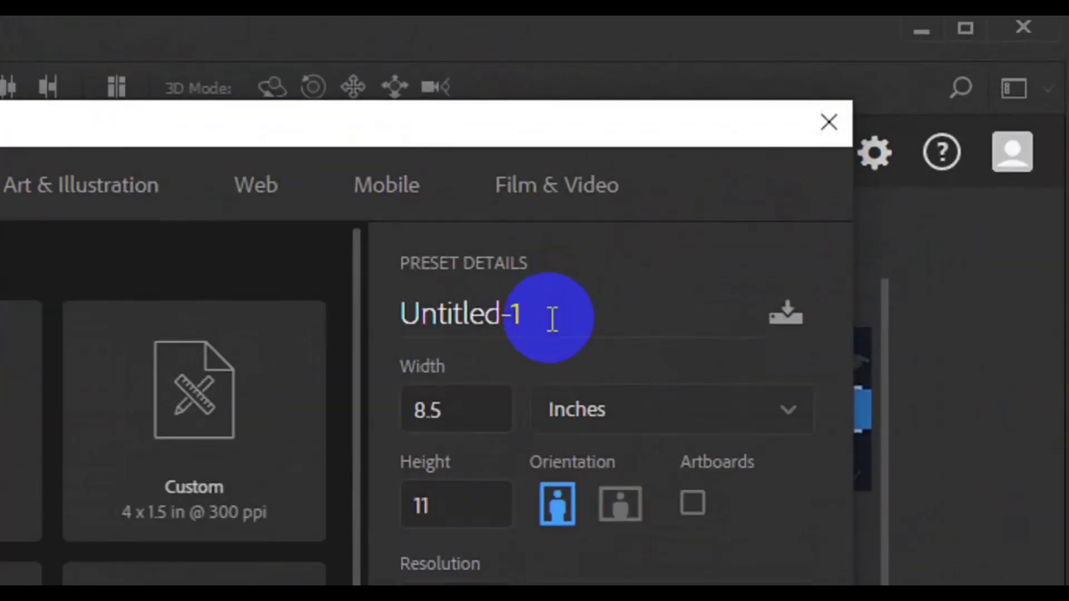
{"action": "left_click", "coordinate": [552, 320]}
{"action": "type", "text": "Simple Face"}
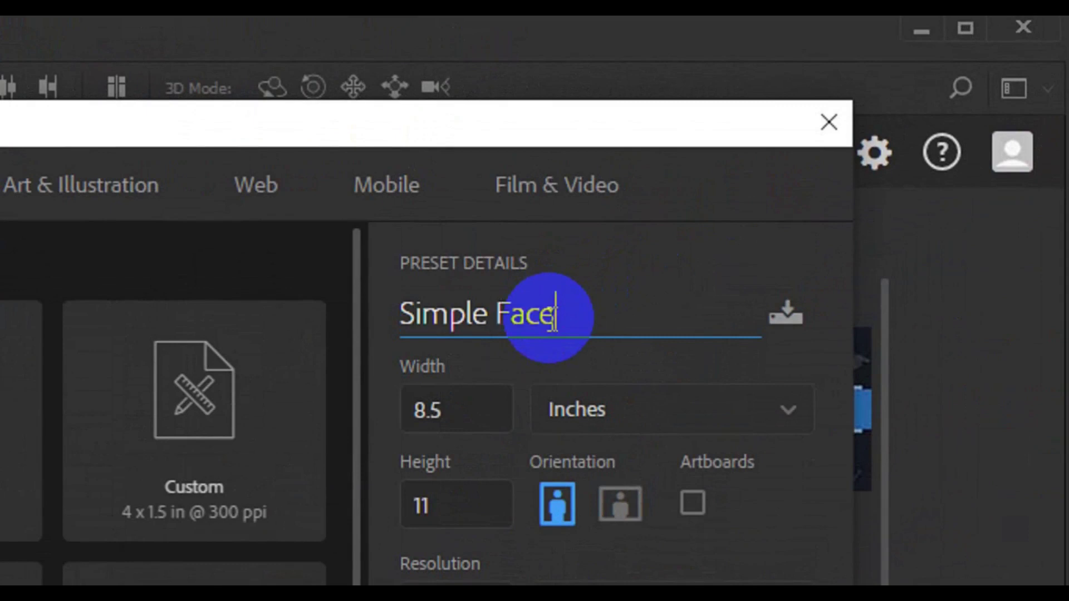
{"action": "type", "text": "book "}
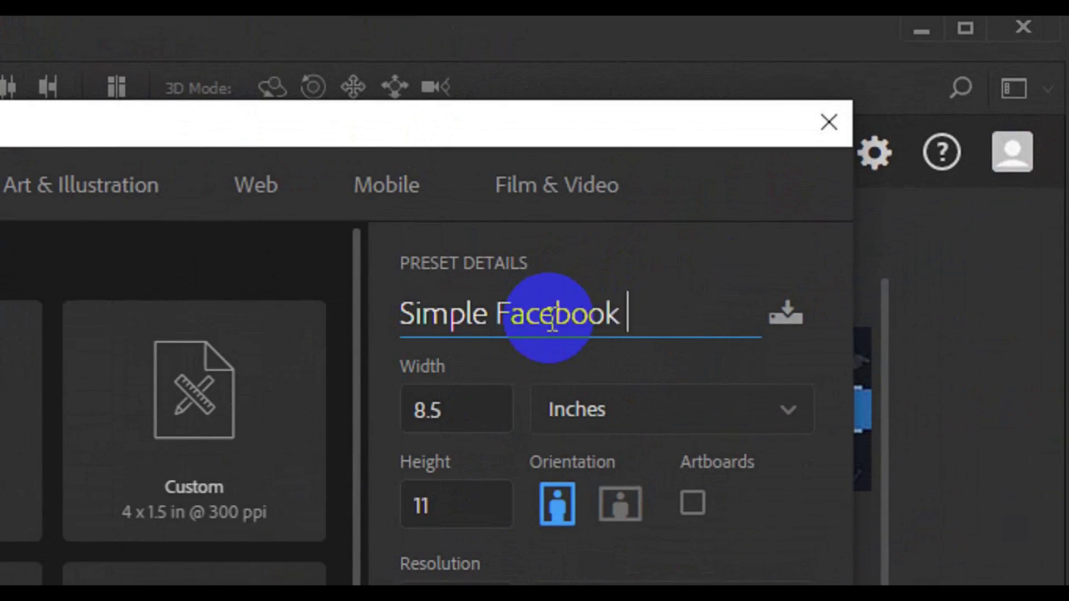
{"action": "type", "text": "Cover Desig"}
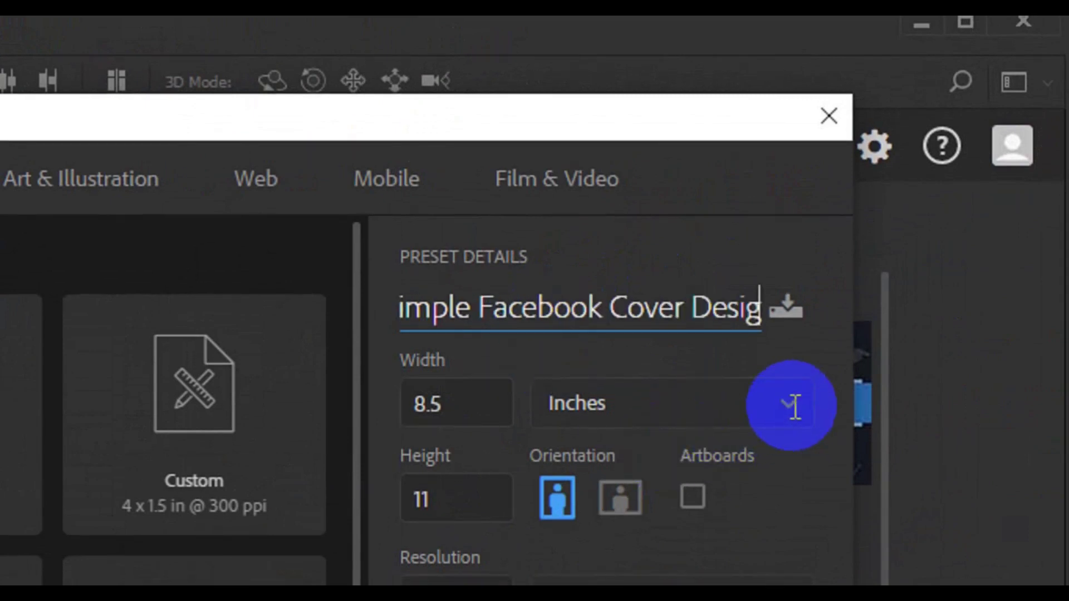
{"action": "type", "text": "n"}
{"action": "left_click", "coordinate": [790, 408]}
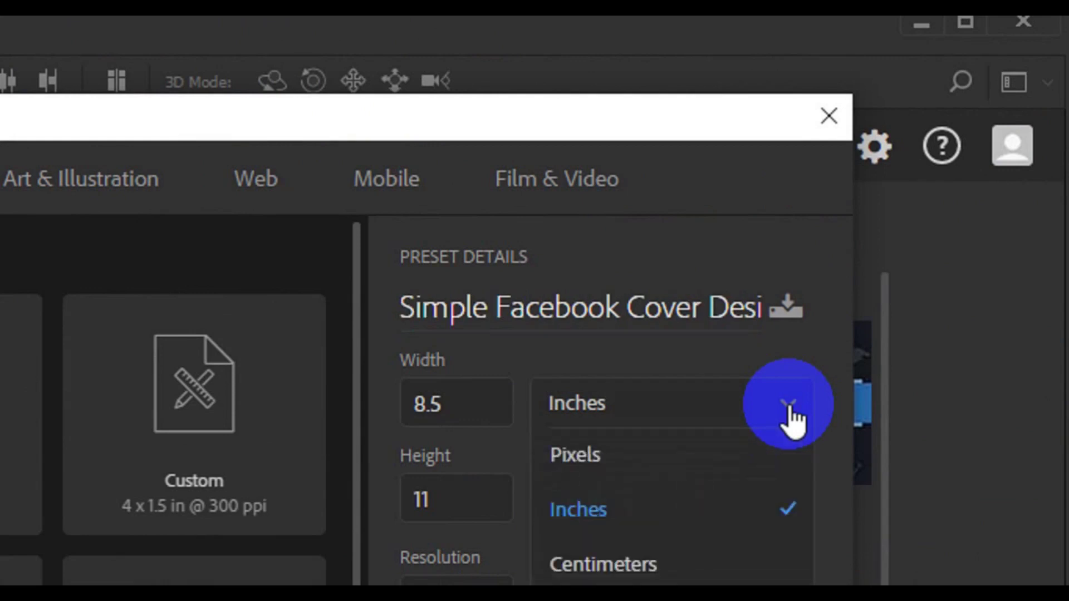
{"action": "left_click", "coordinate": [640, 457]}
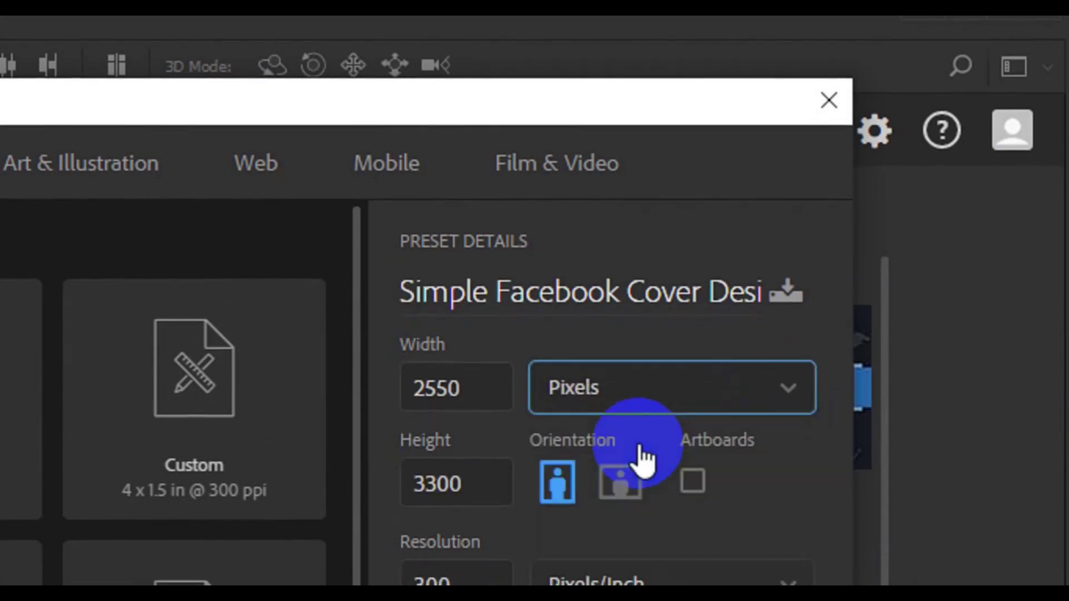
{"action": "double_click", "coordinate": [462, 390]}
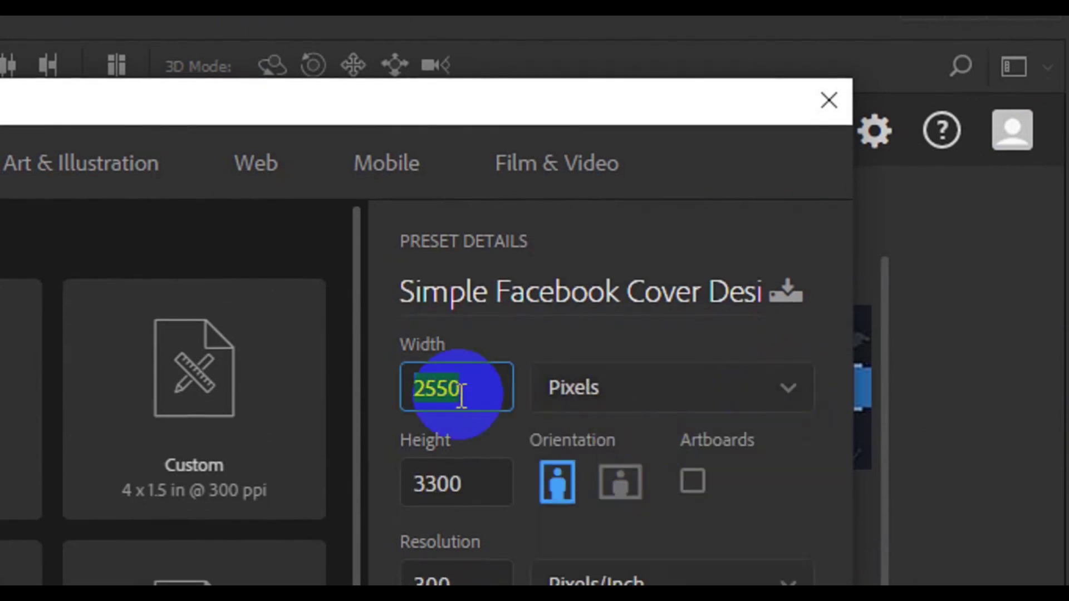
{"action": "key", "text": "BackSpace"}
{"action": "type", "text": "851"}
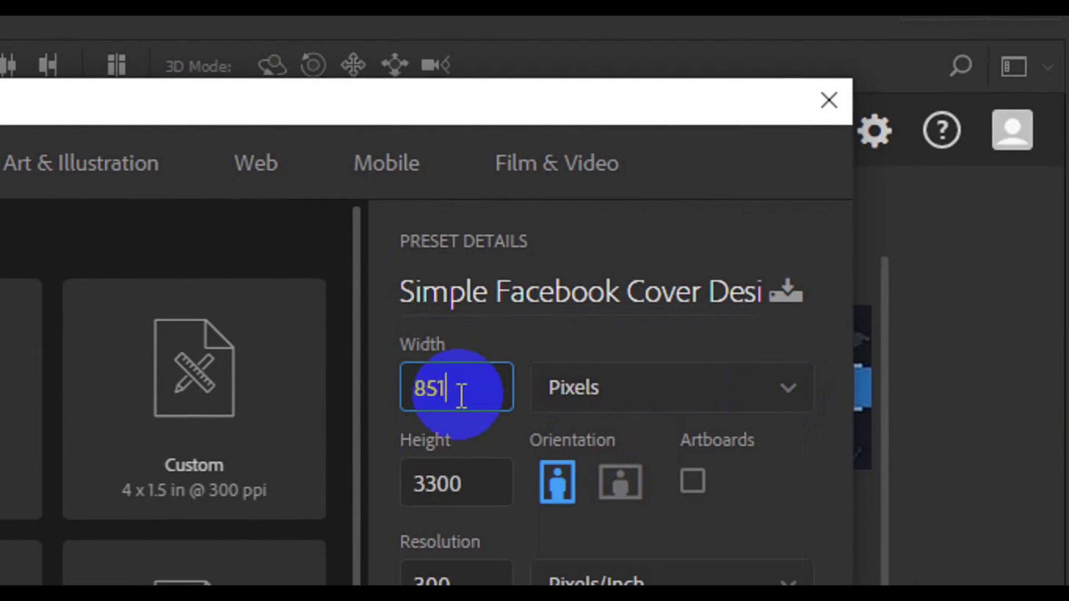
{"action": "key", "text": "Tab"}
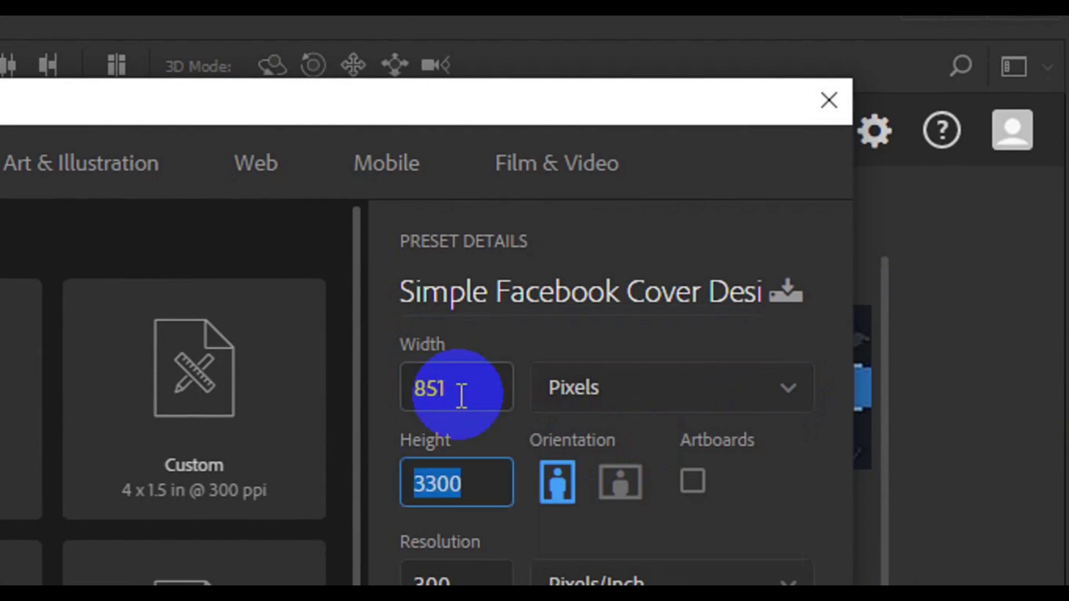
{"action": "type", "text": "315"}
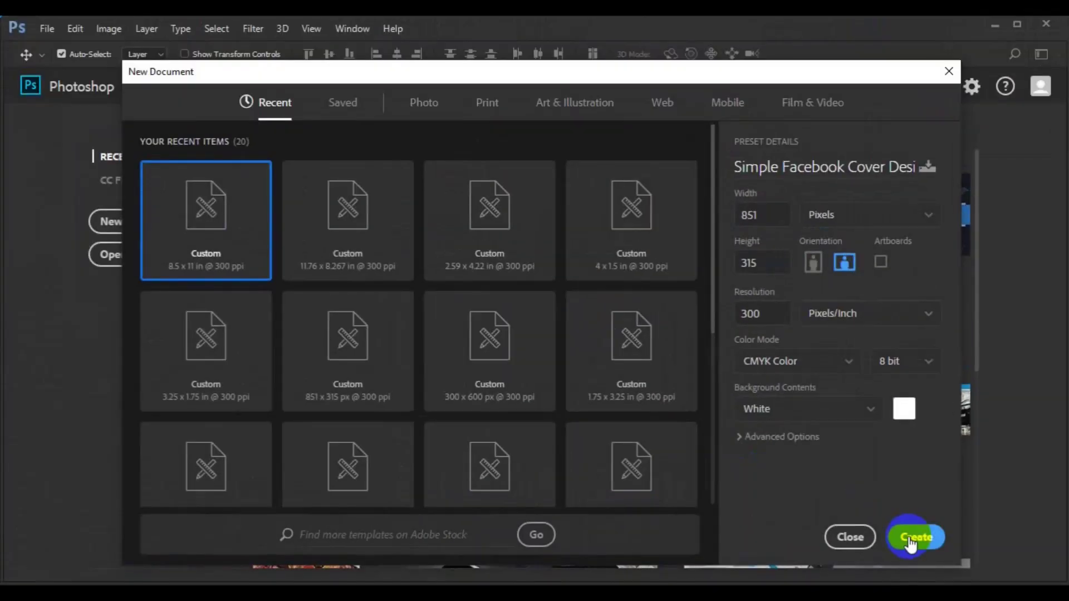
{"action": "left_click", "coordinate": [911, 543]}
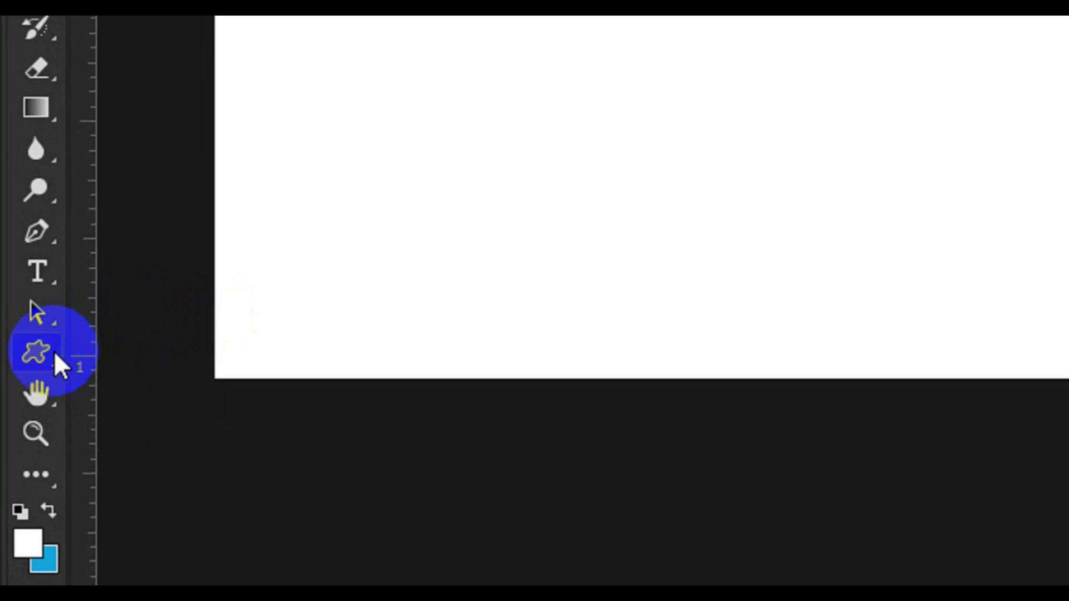
Step: Draw a grey-filled 129 × 185 px rectangle in the lower middle of the canvas
{"action": "right_click", "coordinate": [56, 356]}
{"action": "left_click", "coordinate": [125, 353]}
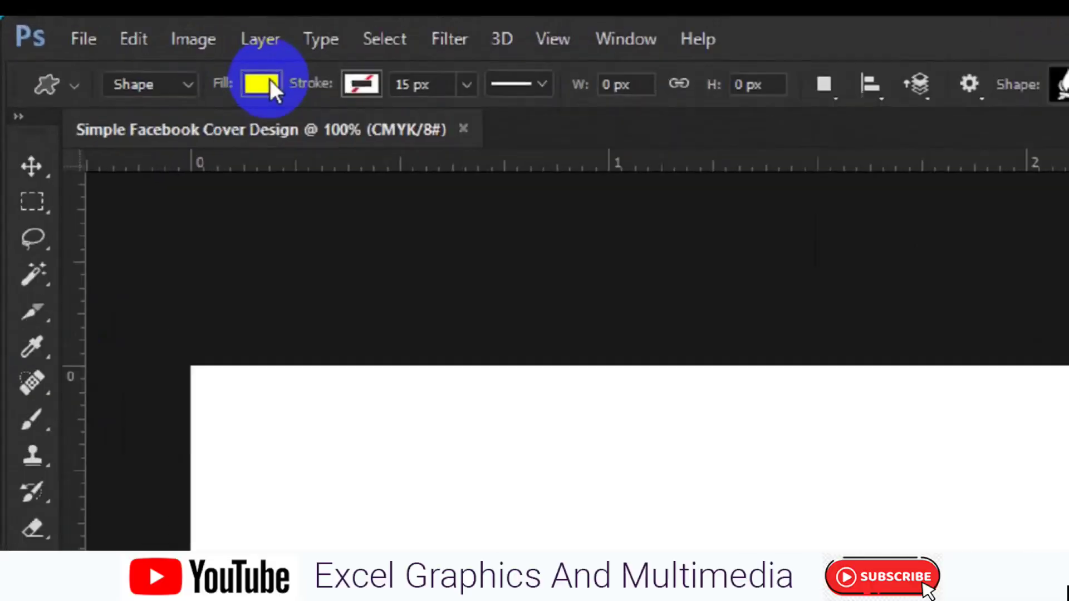
{"action": "left_click", "coordinate": [295, 92]}
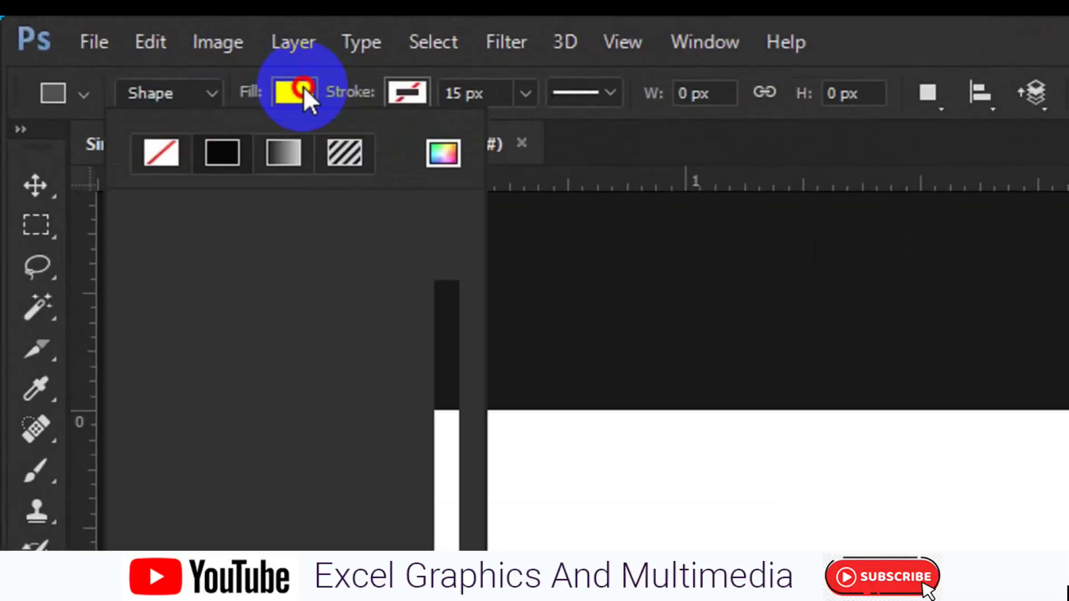
{"action": "left_click", "coordinate": [231, 320]}
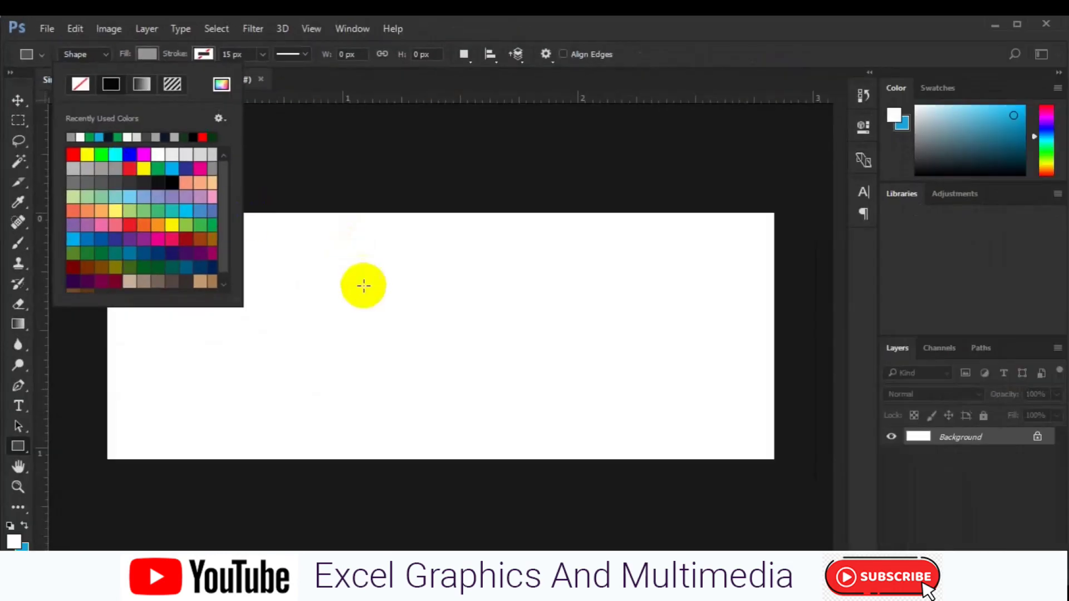
{"action": "left_click", "coordinate": [352, 313]}
{"action": "mouse_move", "coordinate": [352, 315]}
{"action": "left_mouse_down"}
{"action": "mouse_move", "coordinate": [419, 445]}
{"action": "mouse_move", "coordinate": [452, 462]}
{"action": "left_mouse_up"}
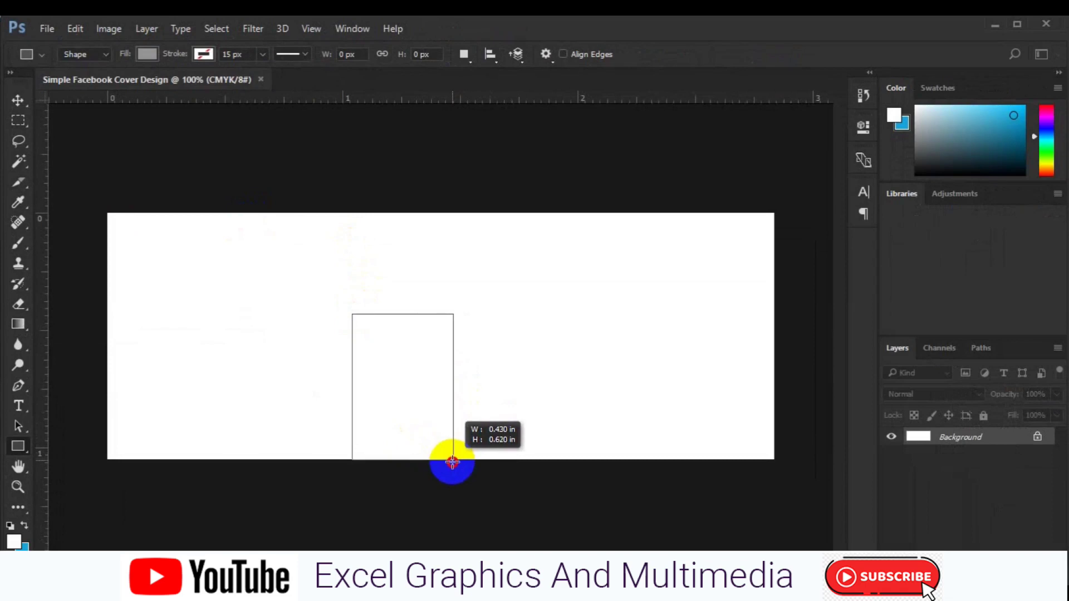
{"action": "left_click_drag", "start_coordinate": [452, 462], "coordinate": [452, 459]}
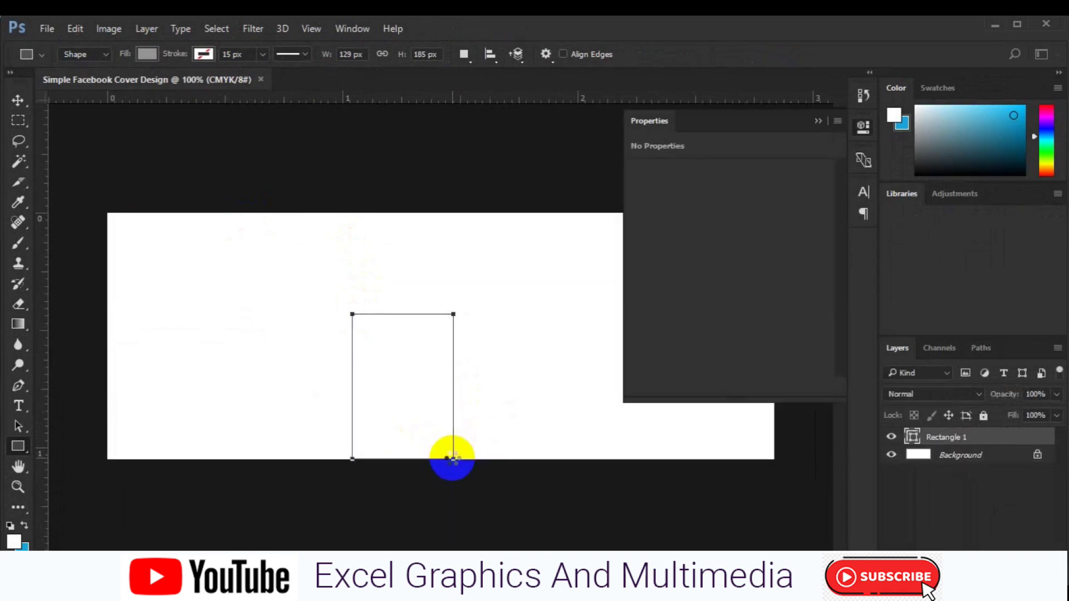
Step: Skew the grey rectangle into a right-leaning parallelogram
{"action": "key", "text": "v"}
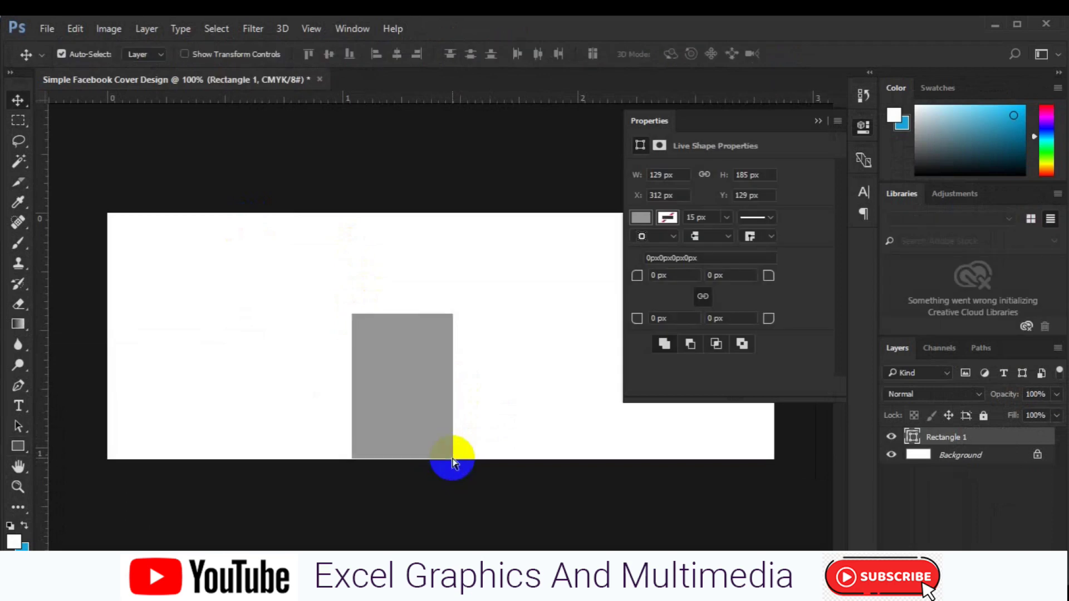
{"action": "key", "text": "ctrl+t"}
{"action": "right_click", "coordinate": [392, 351]}
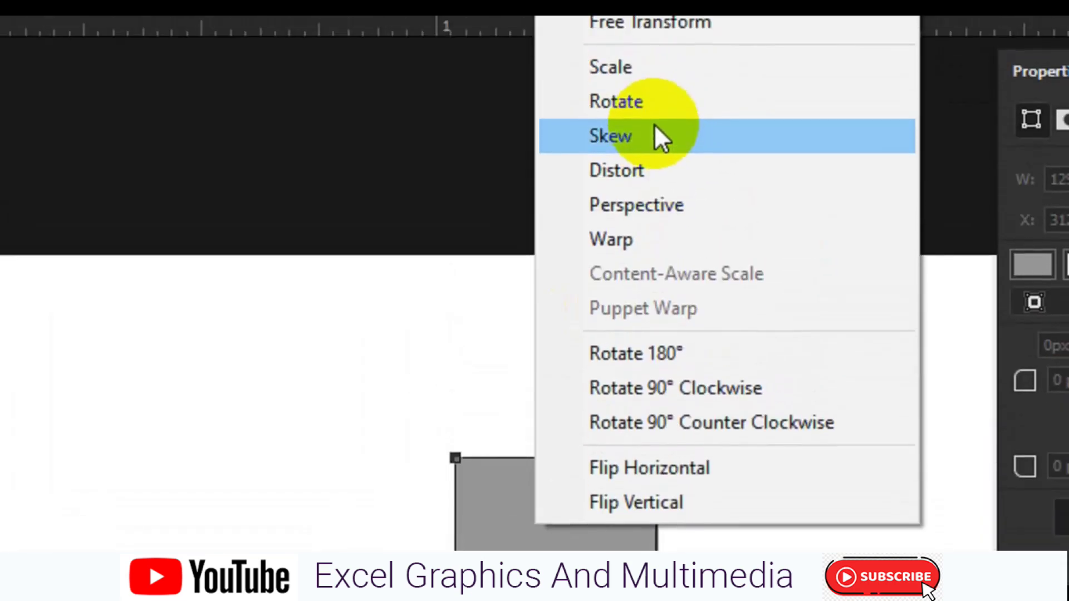
{"action": "left_click", "coordinate": [656, 135]}
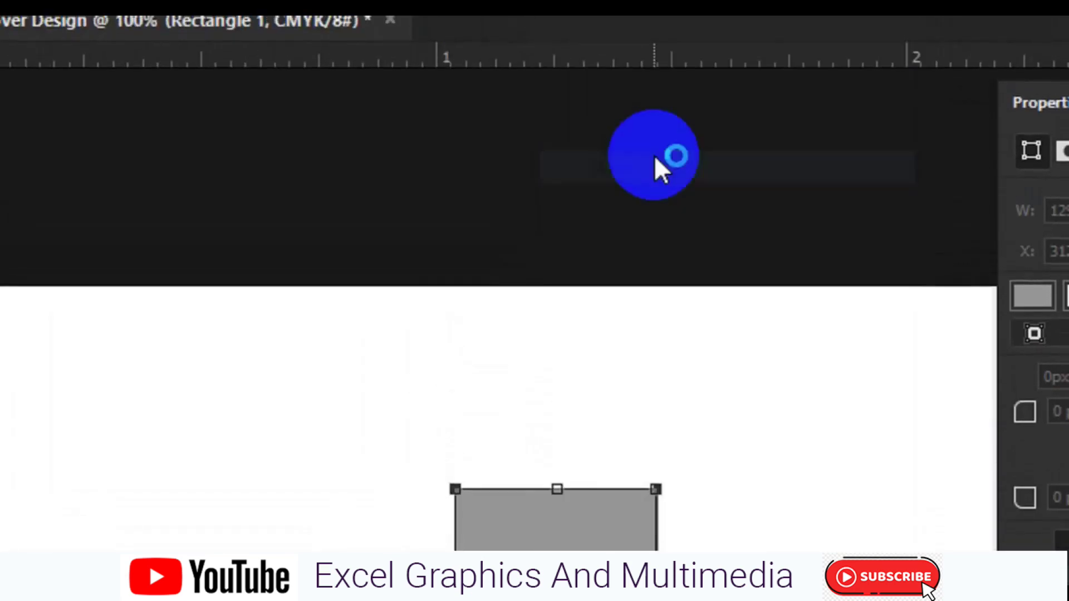
{"action": "left_click_drag", "start_coordinate": [559, 443], "coordinate": [736, 440]}
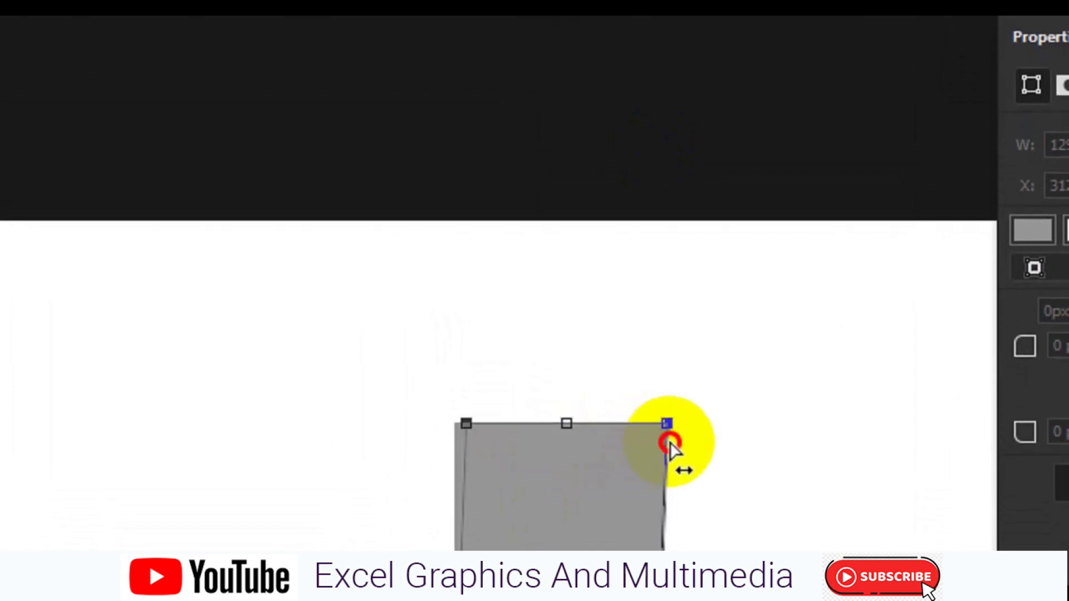
{"action": "left_click_drag", "start_coordinate": [738, 437], "coordinate": [710, 445]}
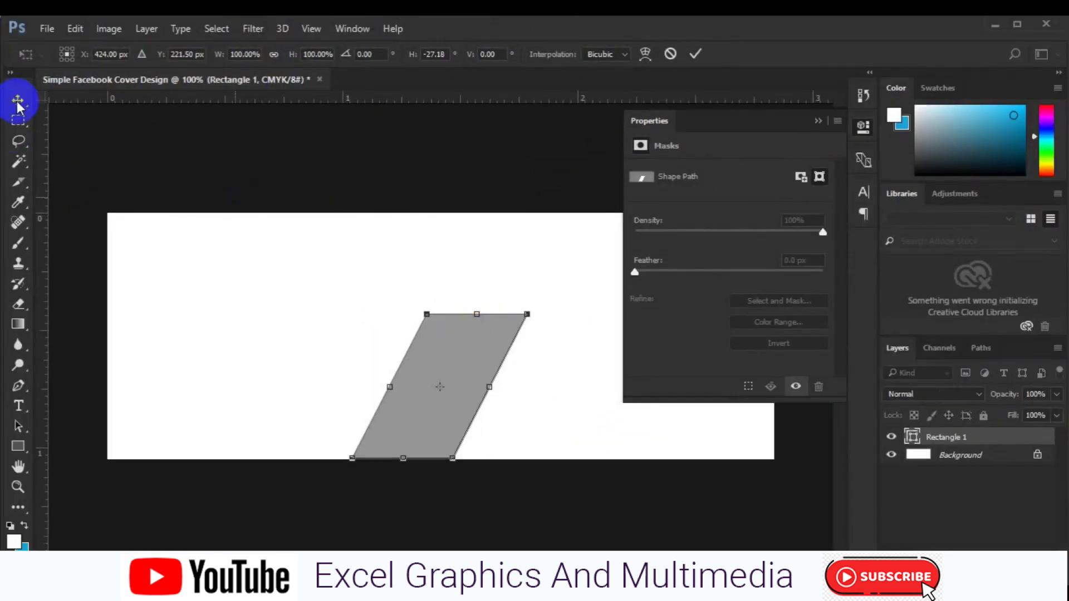
{"action": "left_click", "coordinate": [18, 103]}
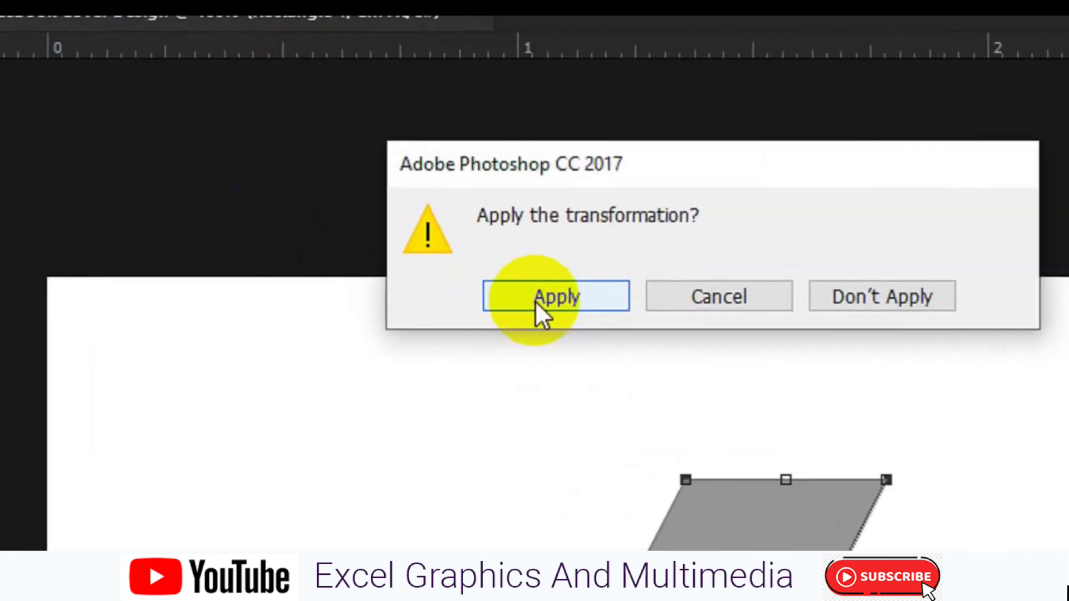
{"action": "left_click", "coordinate": [536, 300]}
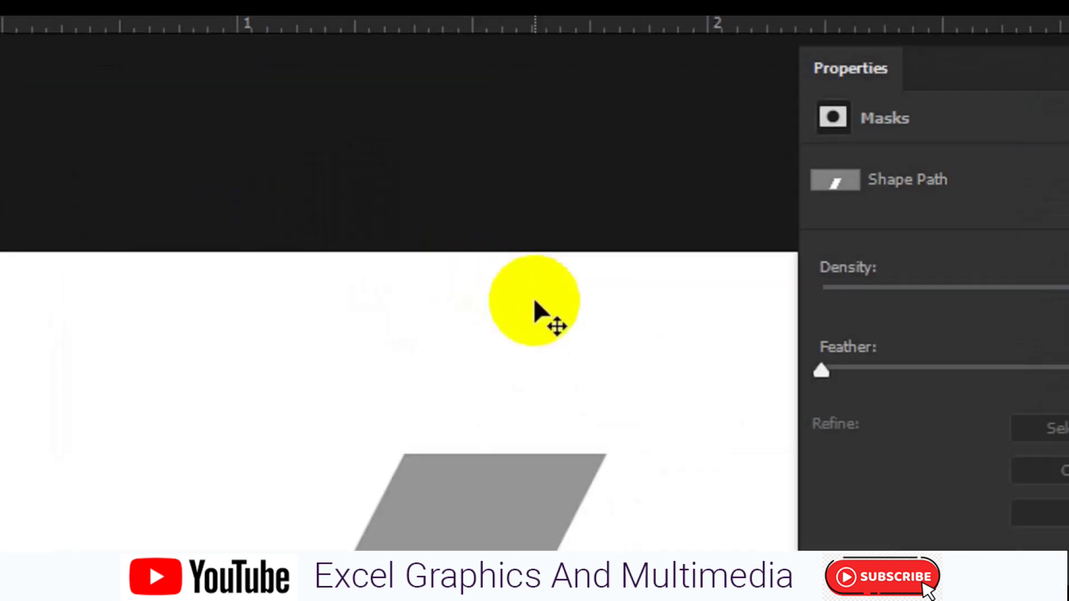
{"action": "key", "text": "ctrl+a"}
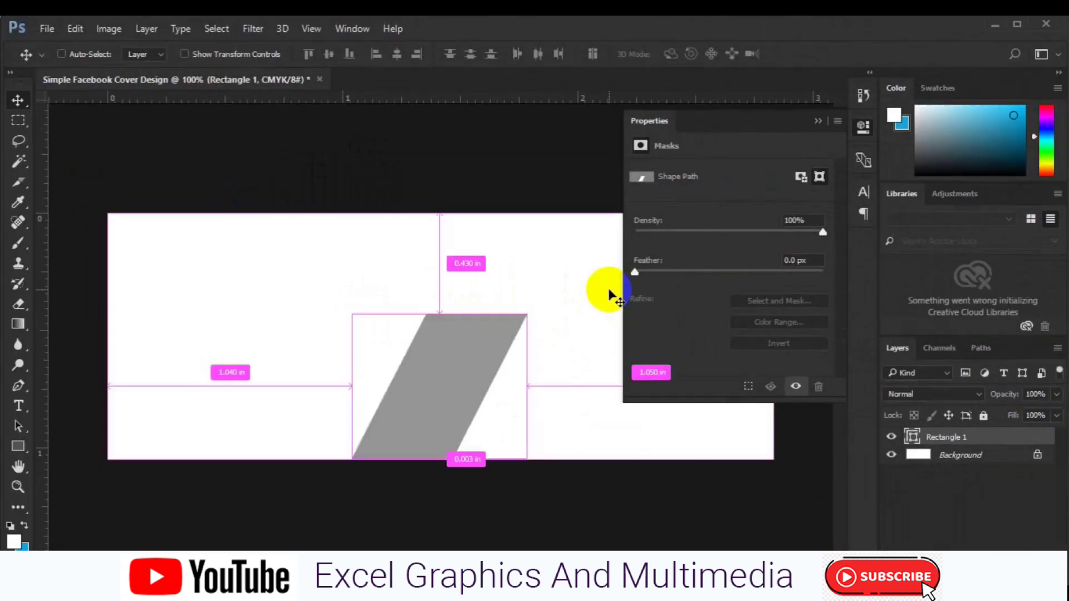
Step: Align the parallelogram to the canvas bottom and place a duplicate above and to its right
{"action": "left_click", "coordinate": [351, 56]}
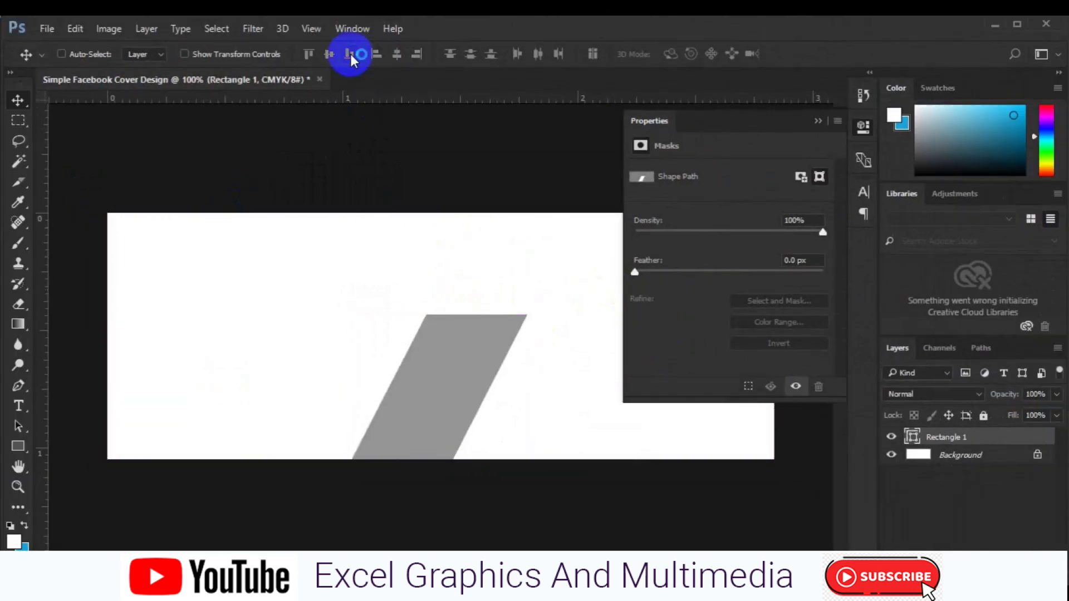
{"action": "key", "text": "ctrl+j"}
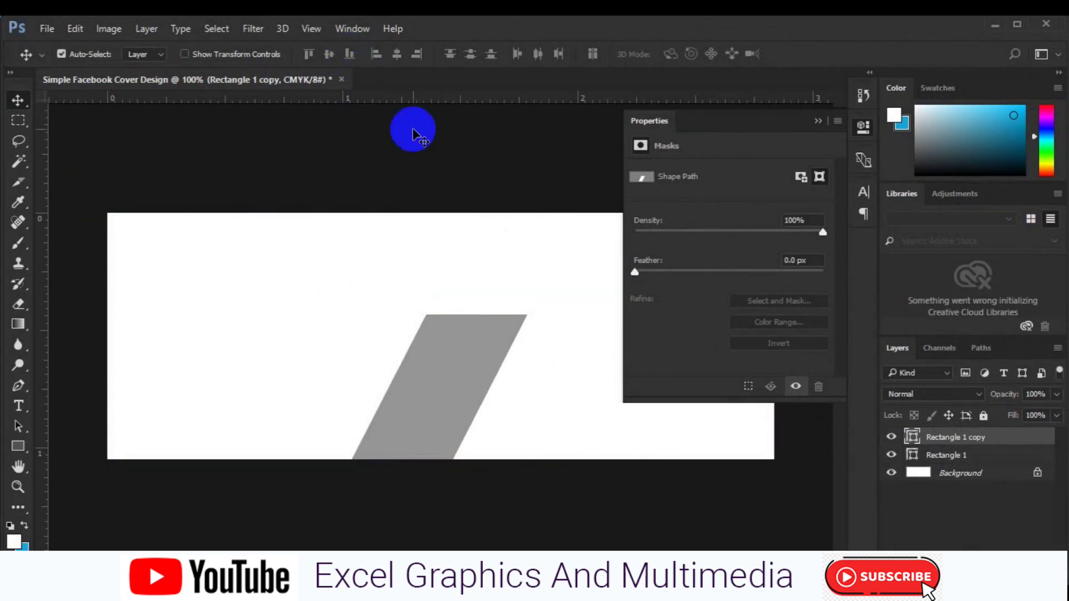
{"action": "key", "text": "ctrl+t"}
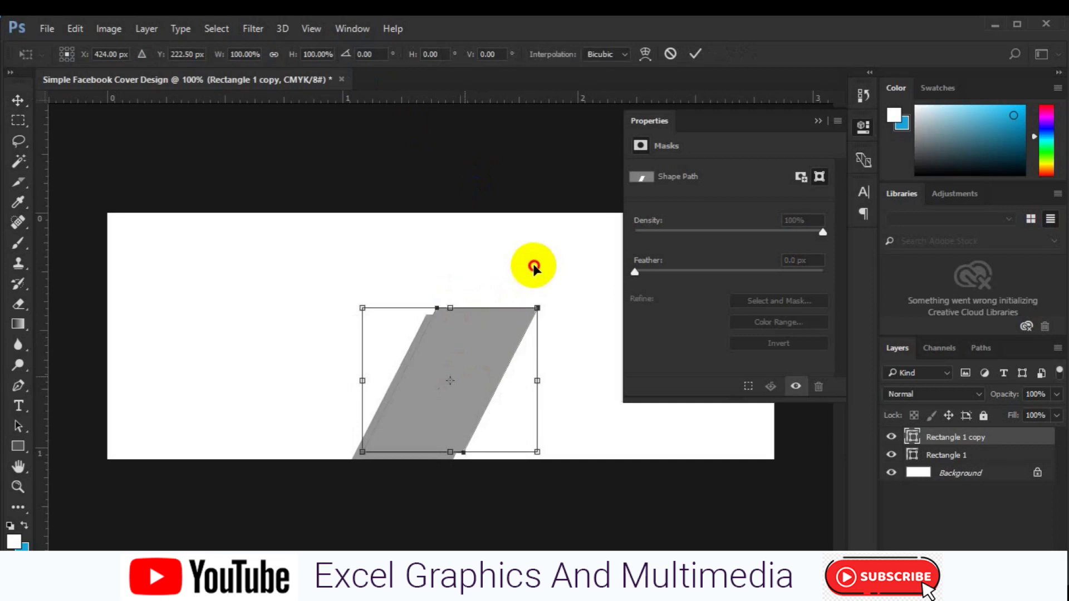
{"action": "mouse_move", "coordinate": [533, 267]}
{"action": "left_mouse_down"}
{"action": "mouse_move", "coordinate": [537, 255]}
{"action": "mouse_move", "coordinate": [570, 265]}
{"action": "mouse_move", "coordinate": [561, 264]}
{"action": "left_mouse_up"}
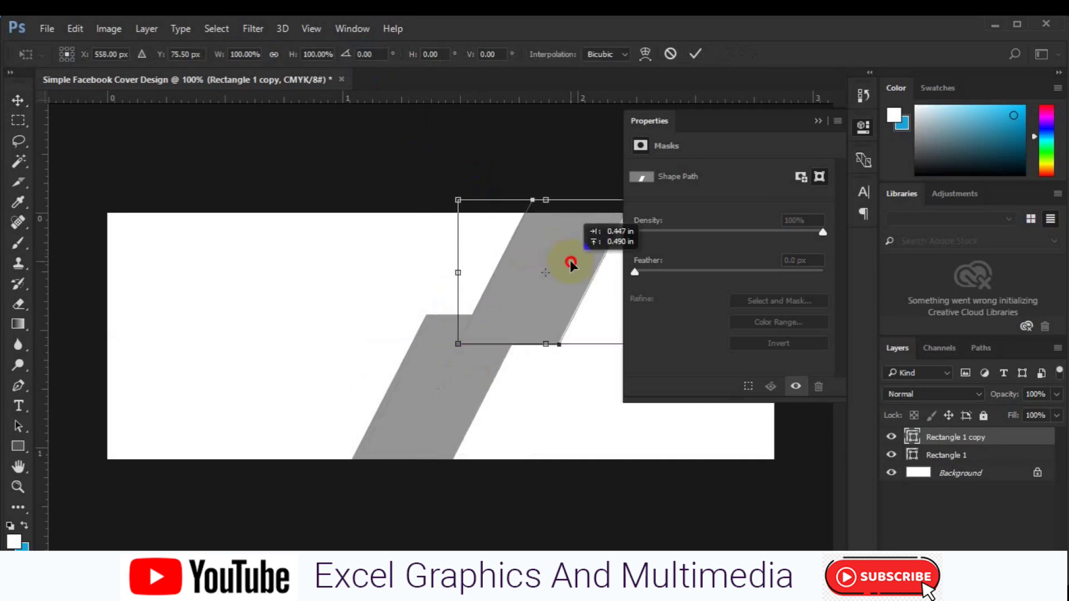
{"action": "left_click_drag", "start_coordinate": [561, 265], "coordinate": [559, 261]}
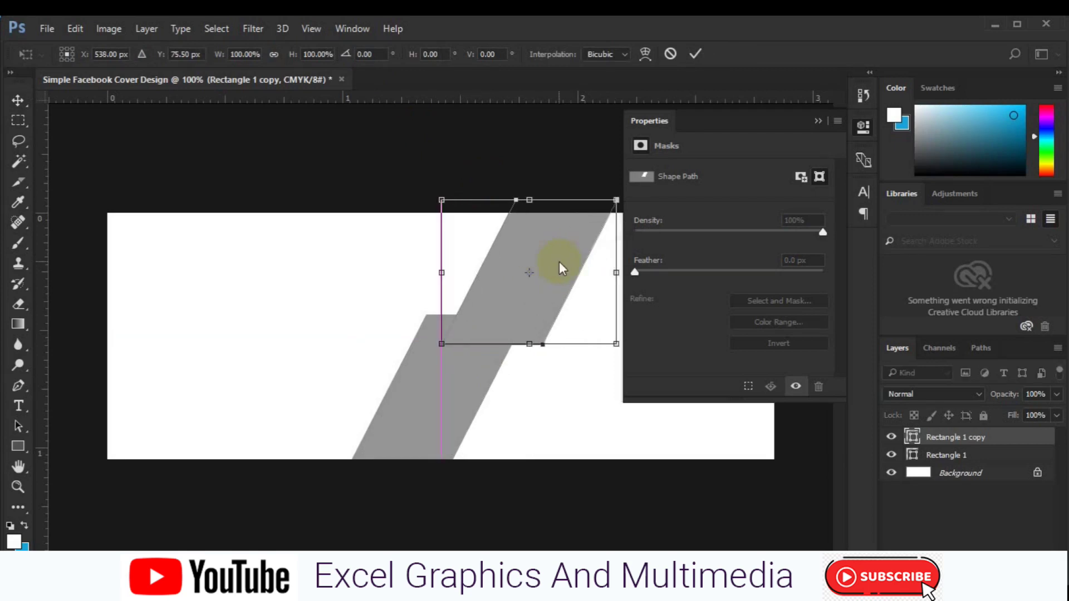
{"action": "key", "text": "Return"}
{"action": "left_click", "coordinate": [981, 443]}
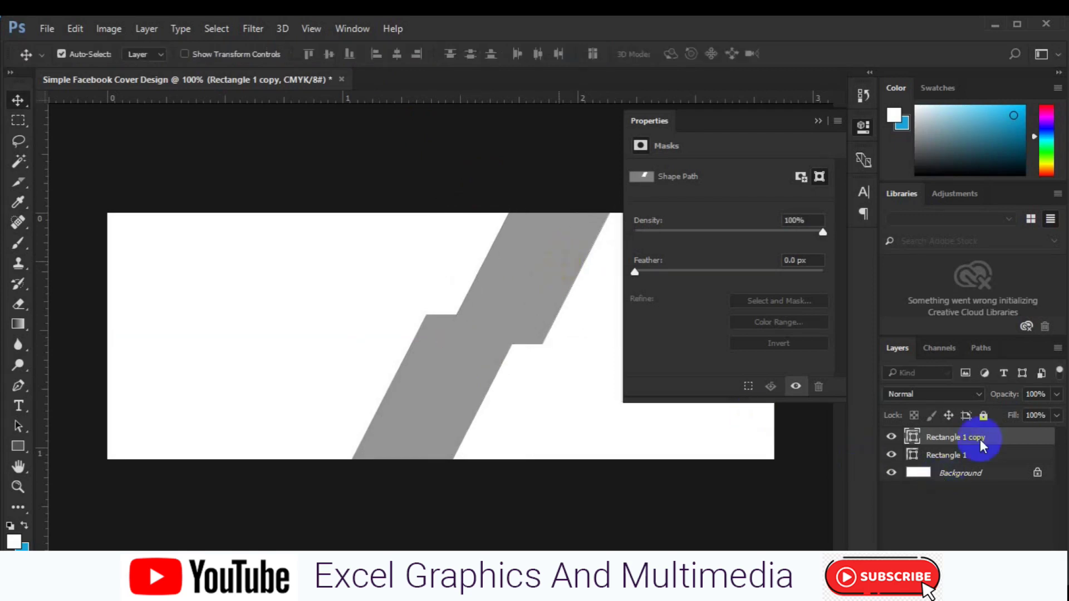
Step: Fill the copied parallelogram dark brown and move it below the grey shape in the layer stack
{"action": "double_click", "coordinate": [913, 443]}
{"action": "left_click", "coordinate": [604, 419]}
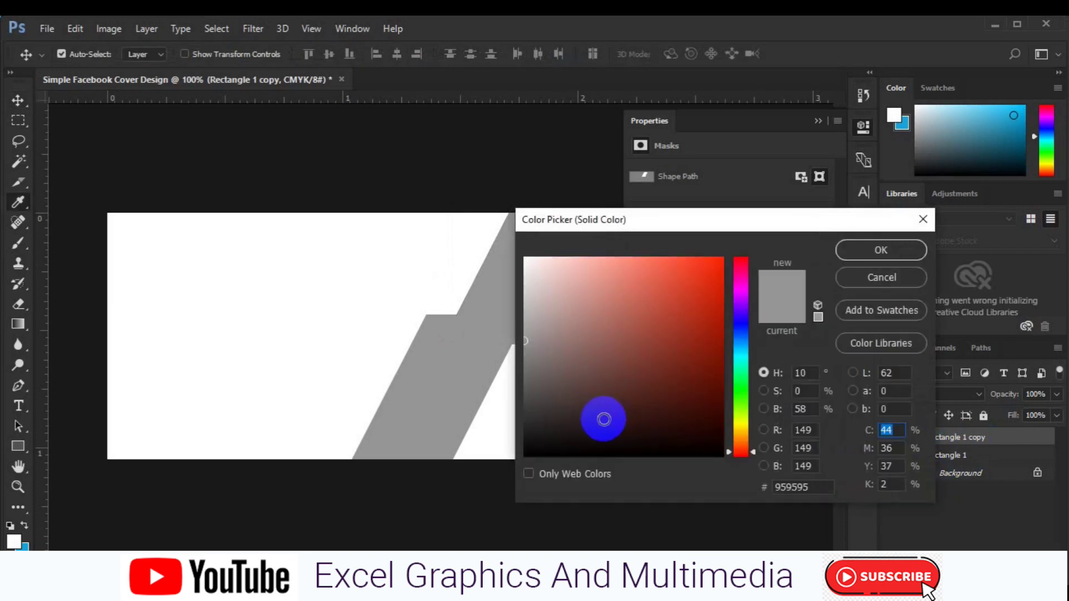
{"action": "left_click", "coordinate": [880, 259]}
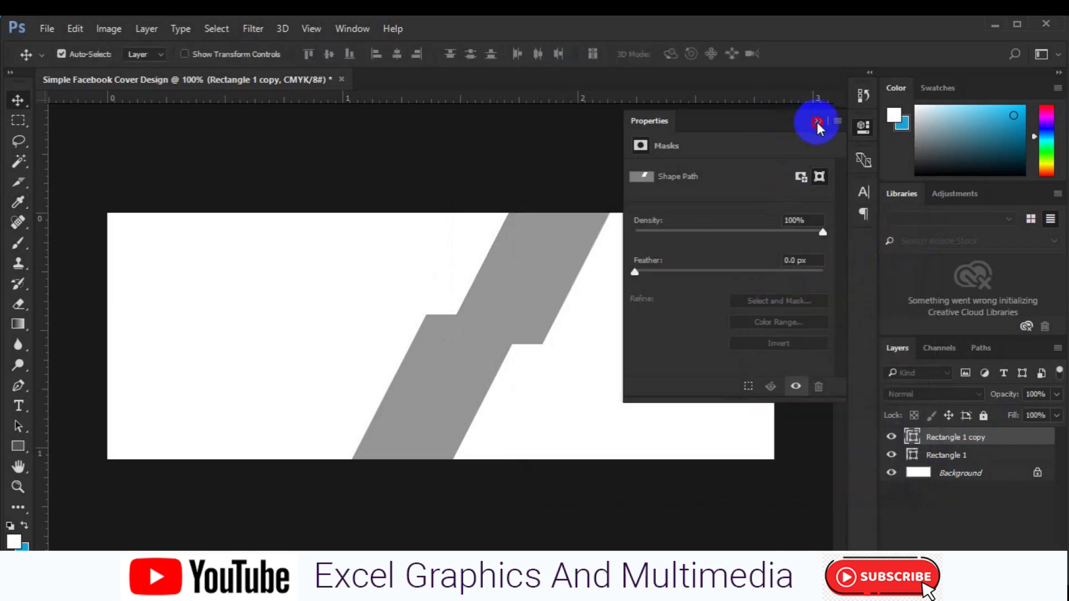
{"action": "left_click", "coordinate": [817, 122]}
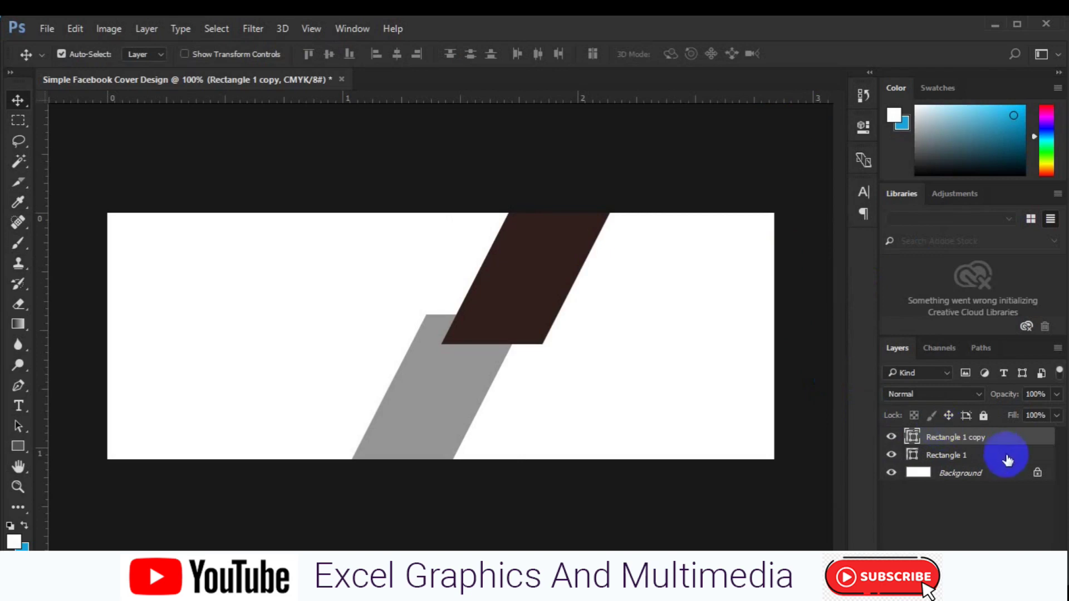
{"action": "left_click_drag", "start_coordinate": [991, 438], "coordinate": [986, 471]}
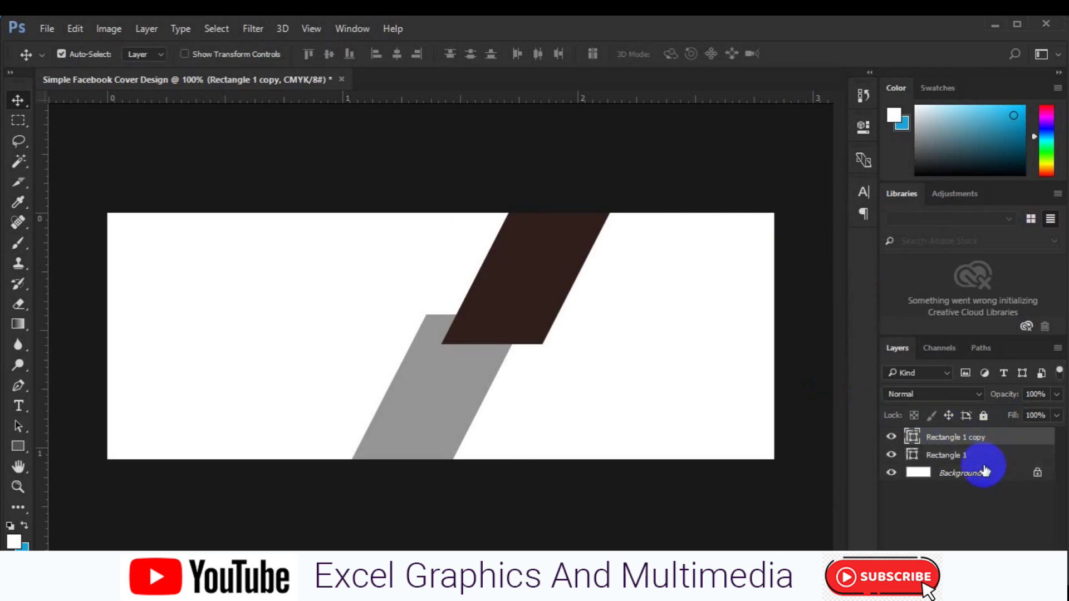
{"action": "left_click_drag", "start_coordinate": [969, 438], "coordinate": [973, 461]}
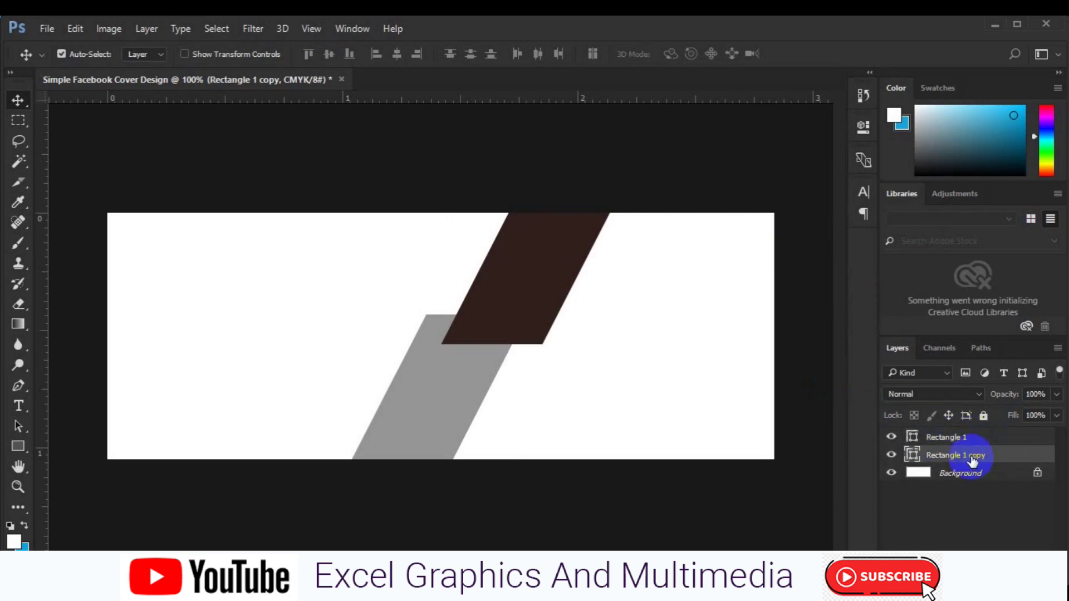
Step: Alt-drag a copy of the grey parallelogram to the canvas's bottom-right corner
{"action": "left_click", "coordinate": [448, 411]}
{"action": "left_click_drag", "start_coordinate": [518, 458], "coordinate": [729, 479]}
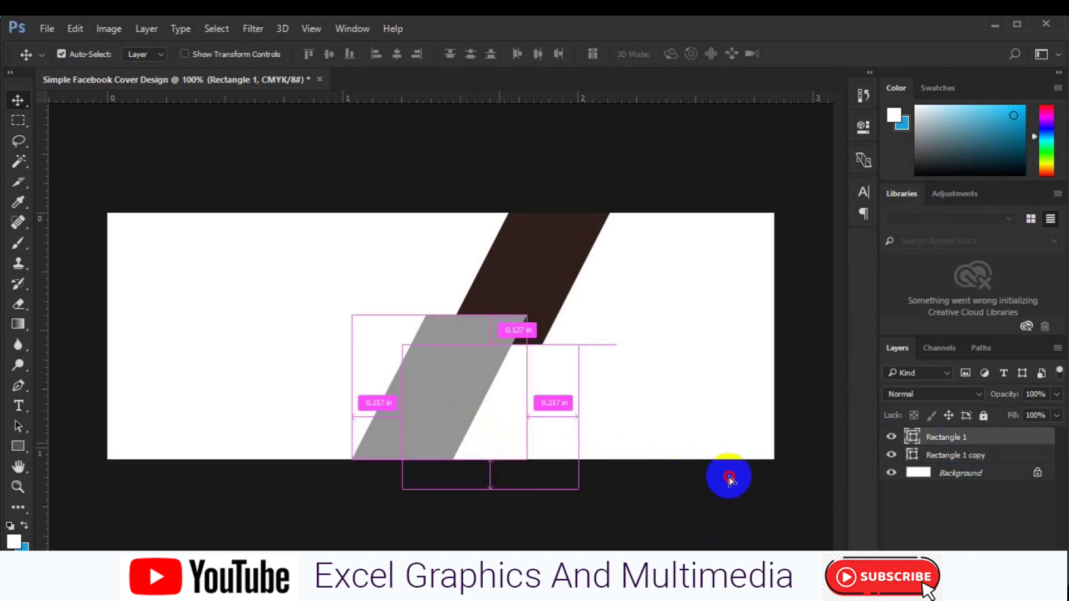
{"action": "mouse_move", "coordinate": [729, 479]}
{"action": "left_mouse_down"}
{"action": "mouse_move", "coordinate": [787, 469]}
{"action": "mouse_move", "coordinate": [765, 438]}
{"action": "left_mouse_up"}
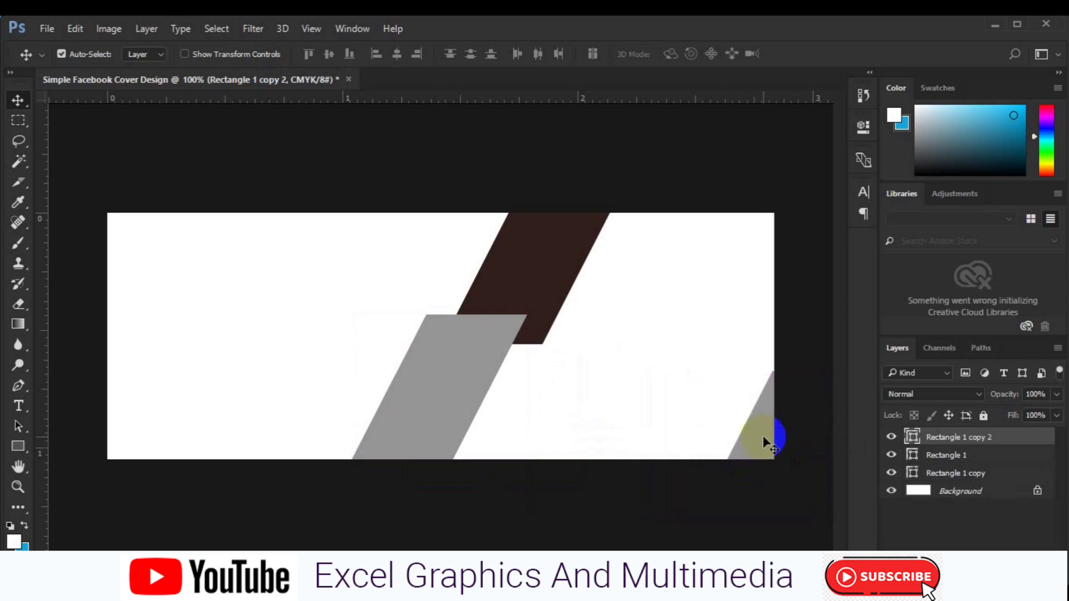
{"action": "left_click", "coordinate": [934, 493]}
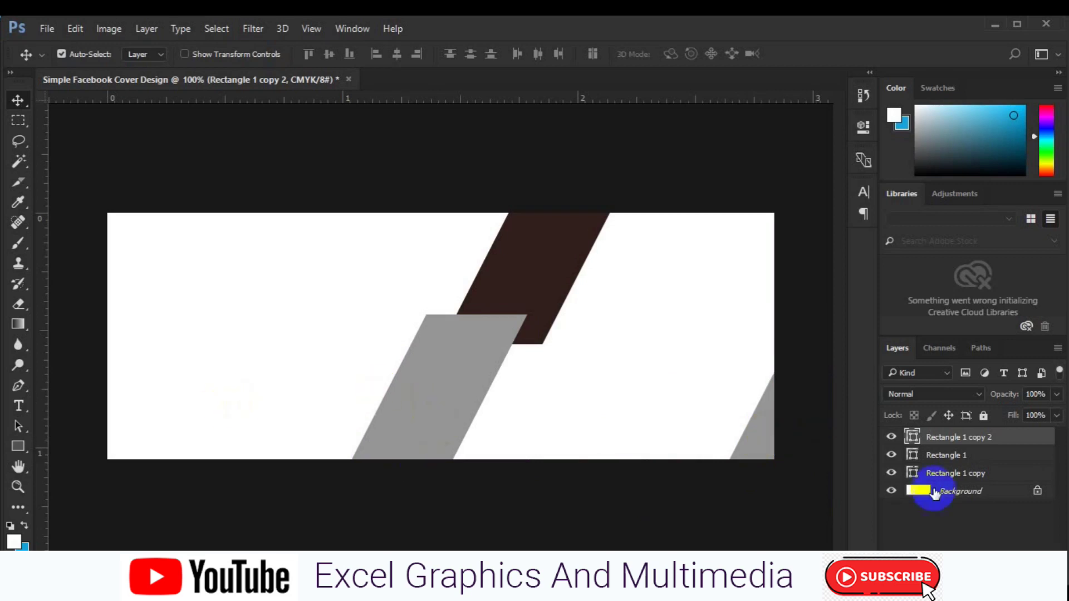
Step: Draw a closed pen-tool polygon covering the canvas's left portion
{"action": "left_click", "coordinate": [640, 458]}
{"action": "left_click", "coordinate": [399, 459]}
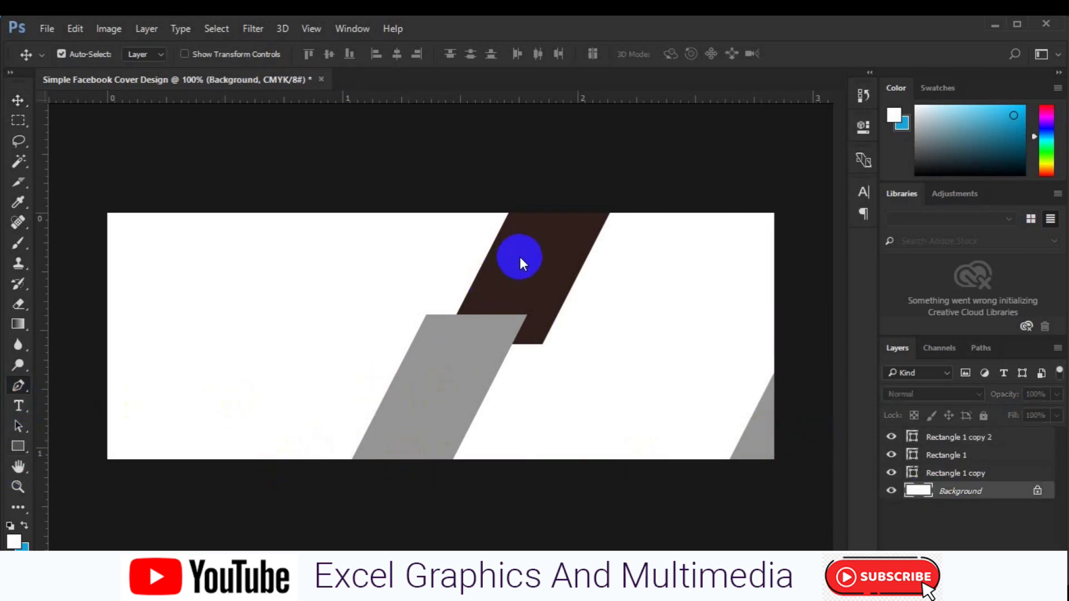
{"action": "left_click_drag", "start_coordinate": [519, 256], "coordinate": [559, 176]}
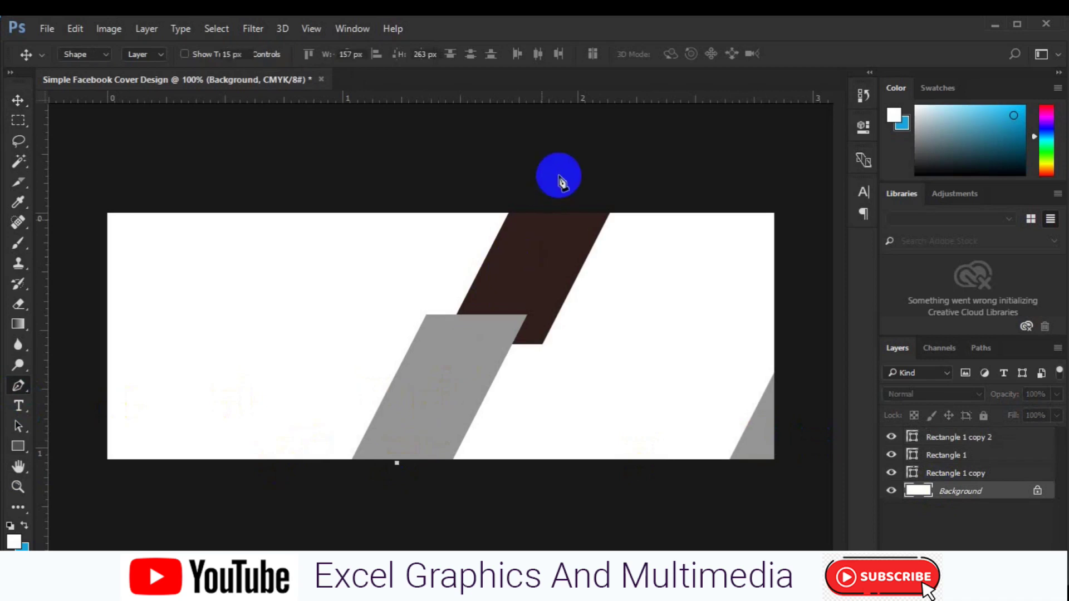
{"action": "left_click", "coordinate": [80, 203]}
{"action": "left_click", "coordinate": [84, 458]}
{"action": "left_click", "coordinate": [195, 493]}
{"action": "left_click", "coordinate": [396, 463]}
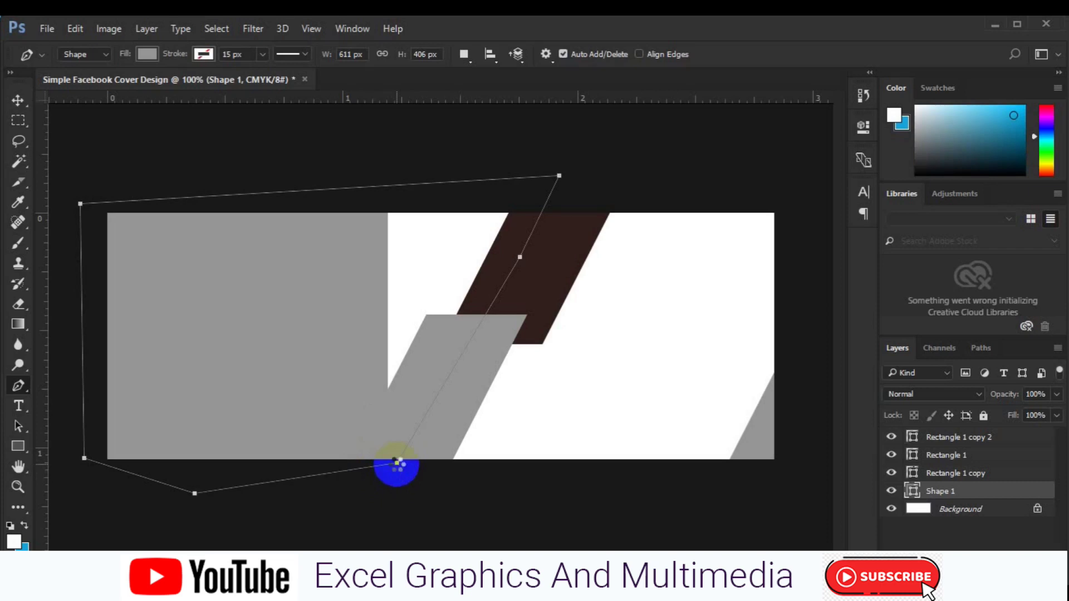
Step: Fill Shape 1 with brownish grey #645957 and hide its path outline
{"action": "key", "text": "v"}
{"action": "left_click", "coordinate": [910, 495]}
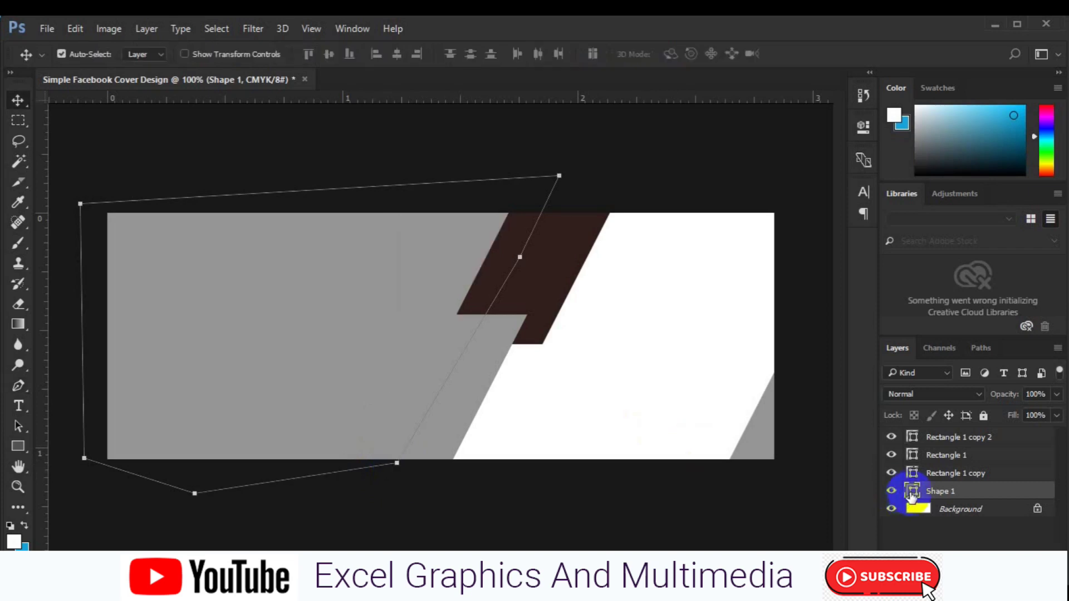
{"action": "double_click", "coordinate": [912, 493]}
{"action": "left_click", "coordinate": [550, 378]}
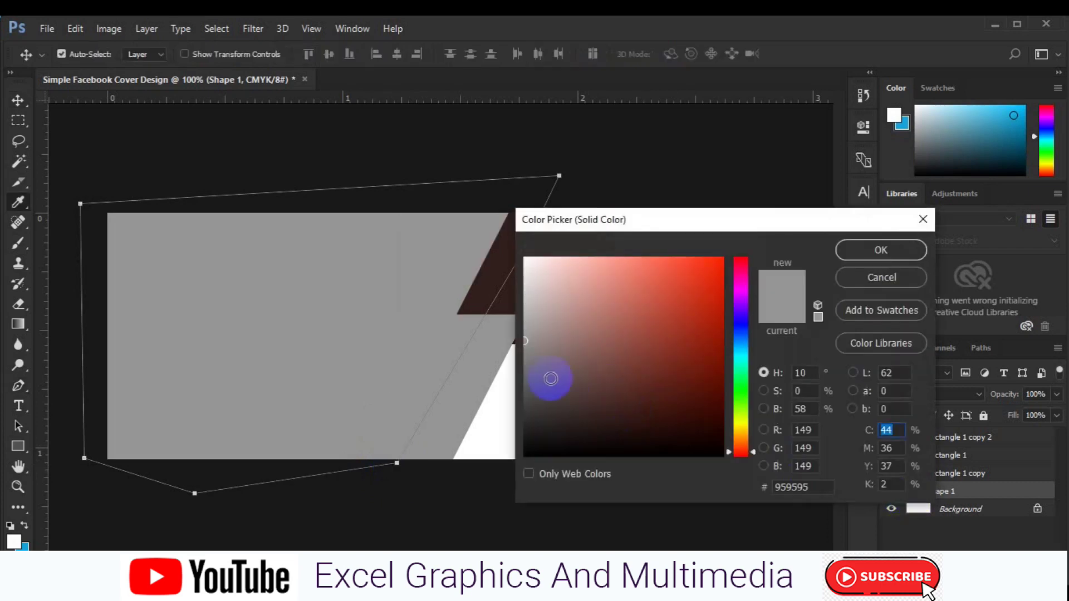
{"action": "left_click", "coordinate": [864, 254]}
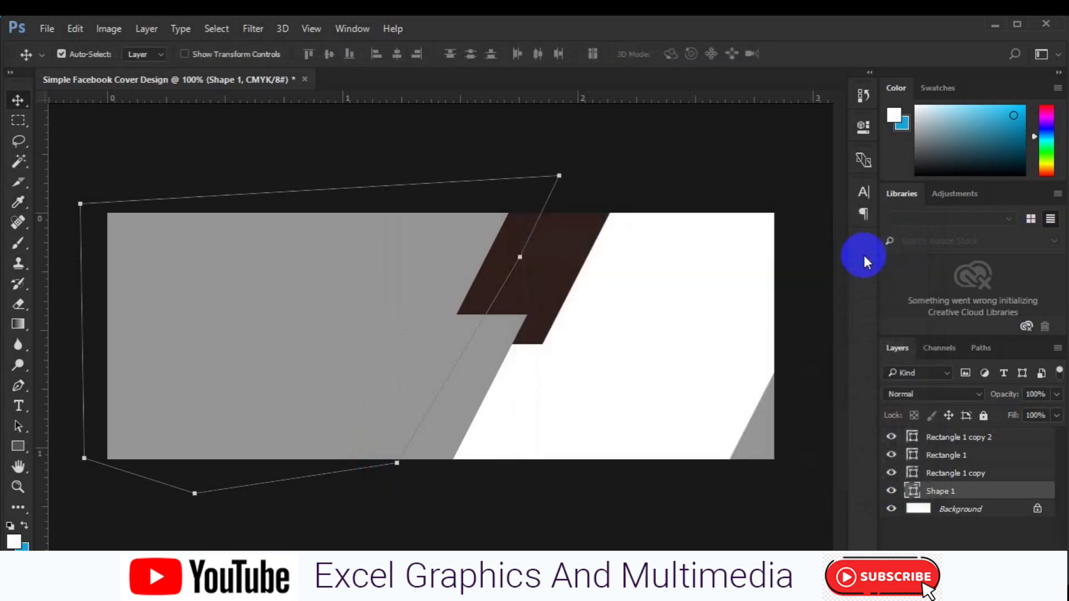
{"action": "key", "text": "ctrl+h"}
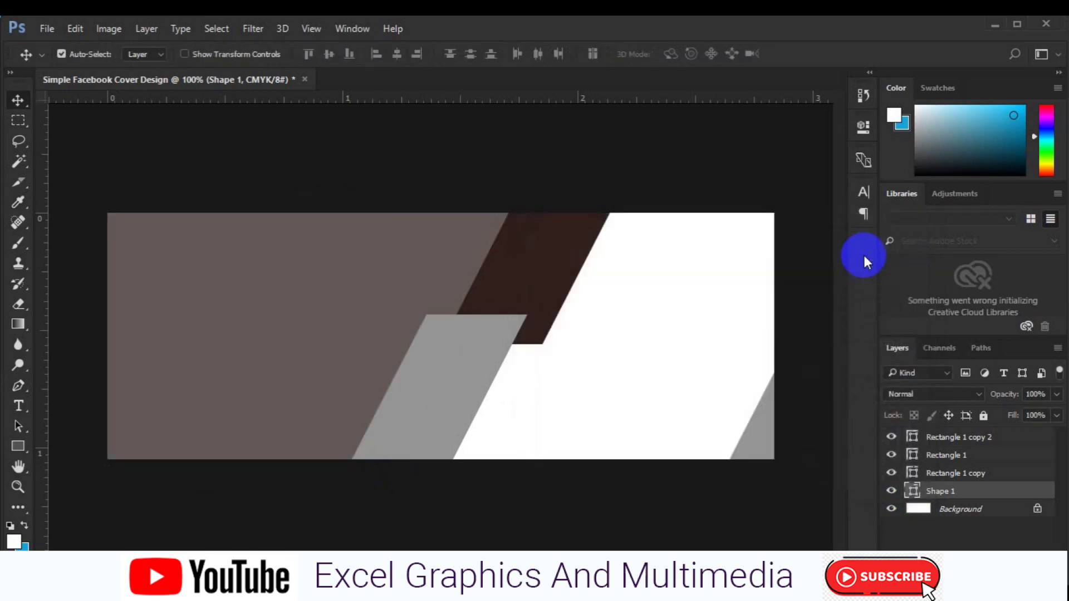
{"action": "left_click", "coordinate": [557, 260]}
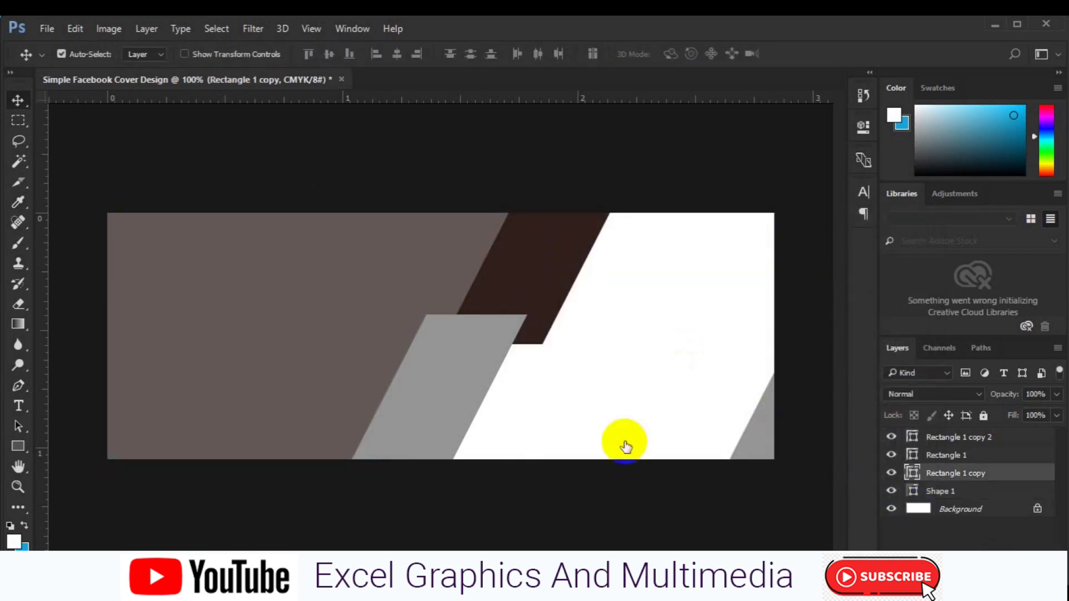
Step: Add a new layer and draw a thin grey horizontal bar across the brownish-grey area
{"action": "key", "text": "ctrl+shift+alt+n"}
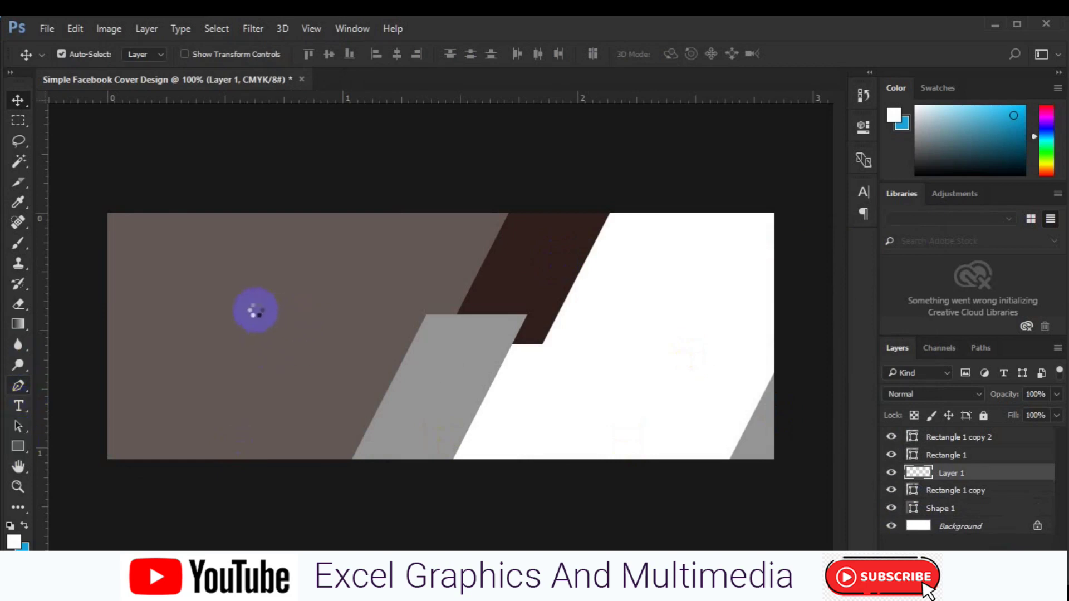
{"action": "key", "text": "u"}
{"action": "left_click_drag", "start_coordinate": [356, 304], "coordinate": [447, 303]}
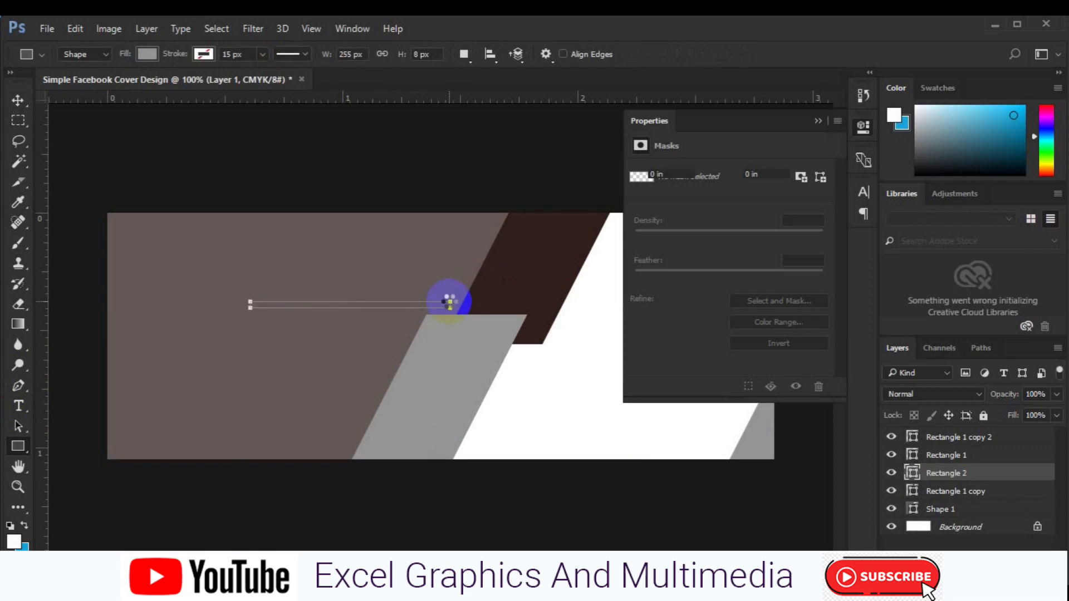
{"action": "key", "text": "v"}
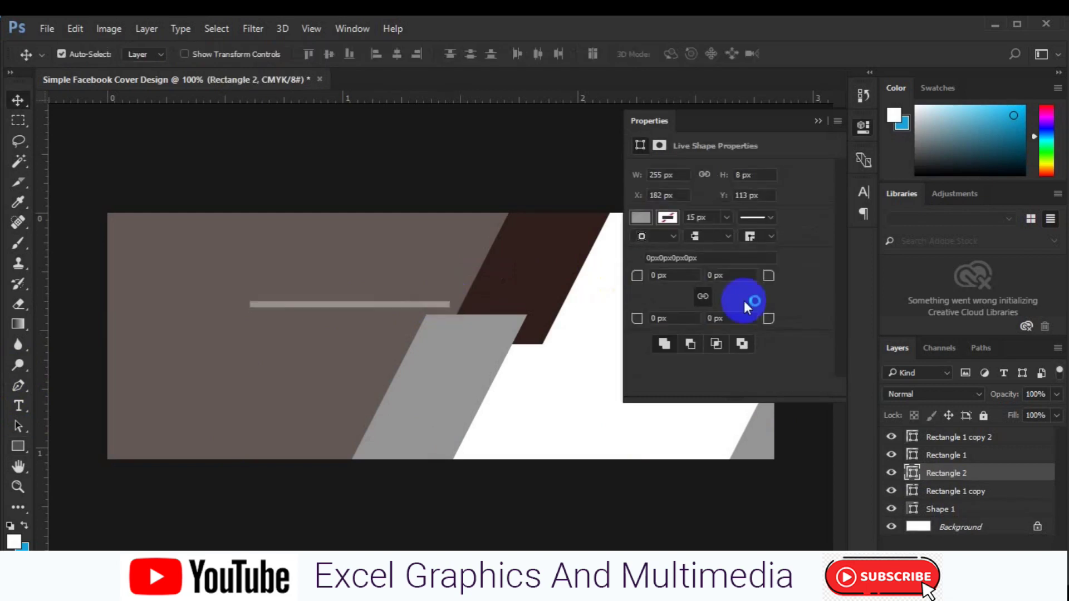
Step: Skew the thin bar by sliding its top edge sideways
{"action": "key", "text": "ctrl+t"}
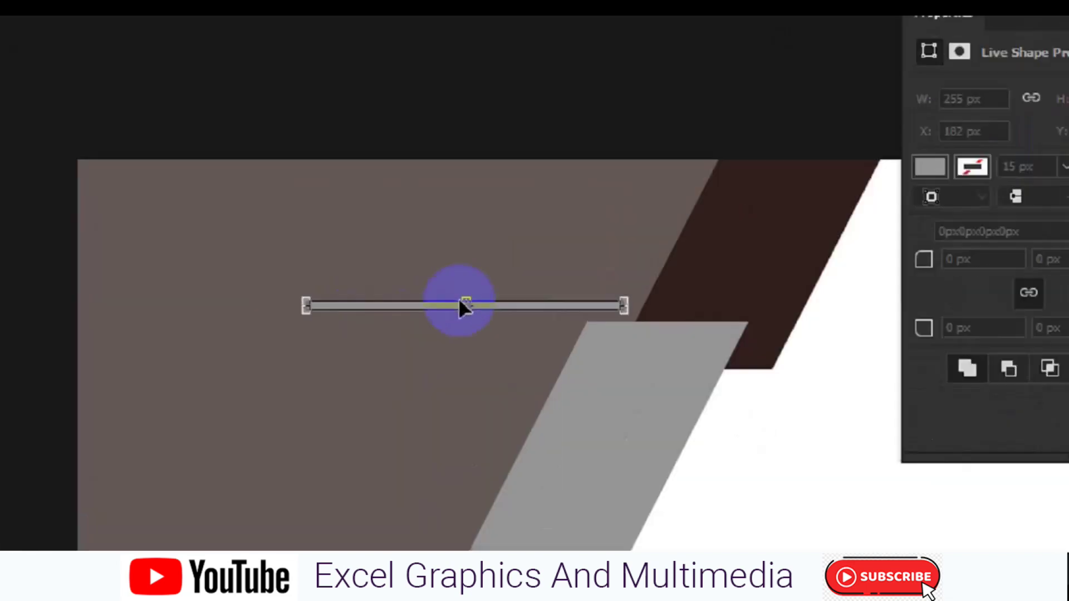
{"action": "right_click", "coordinate": [462, 306]}
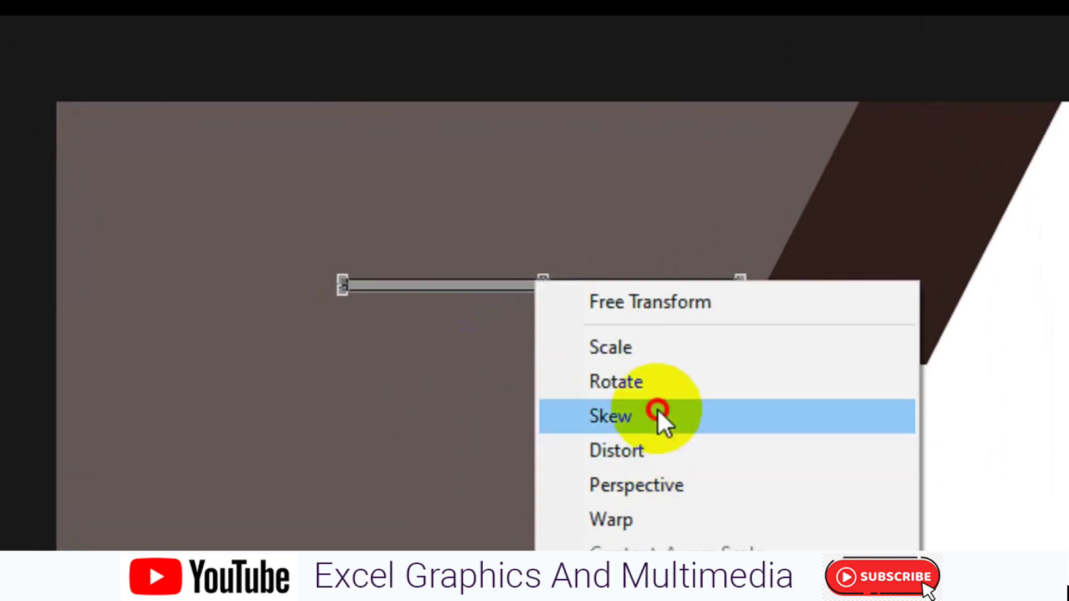
{"action": "left_click", "coordinate": [657, 415]}
{"action": "left_click_drag", "start_coordinate": [545, 276], "coordinate": [582, 275]}
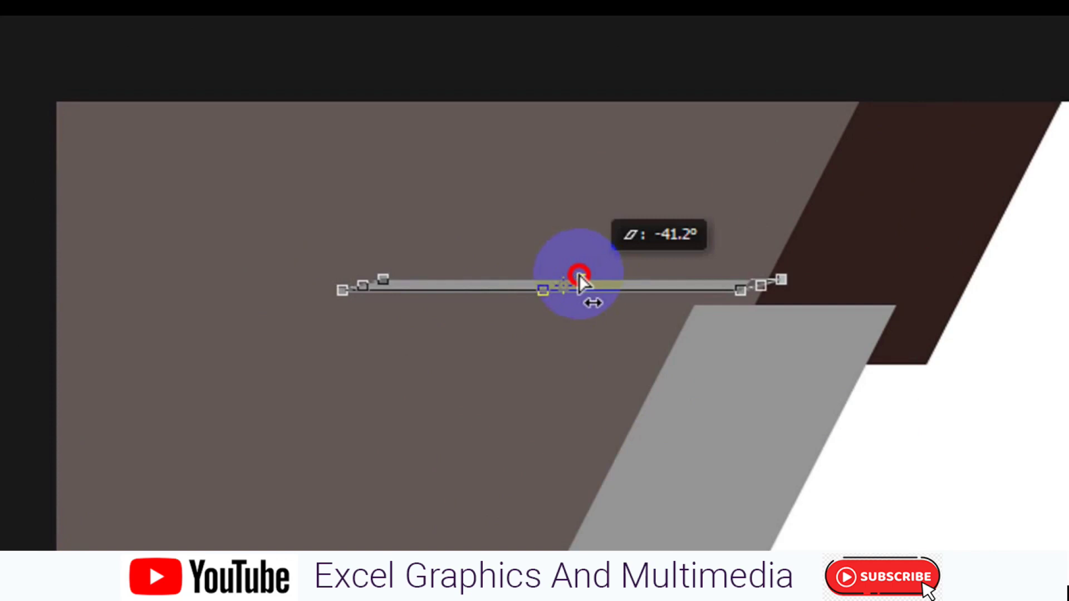
{"action": "left_click_drag", "start_coordinate": [579, 275], "coordinate": [576, 275]}
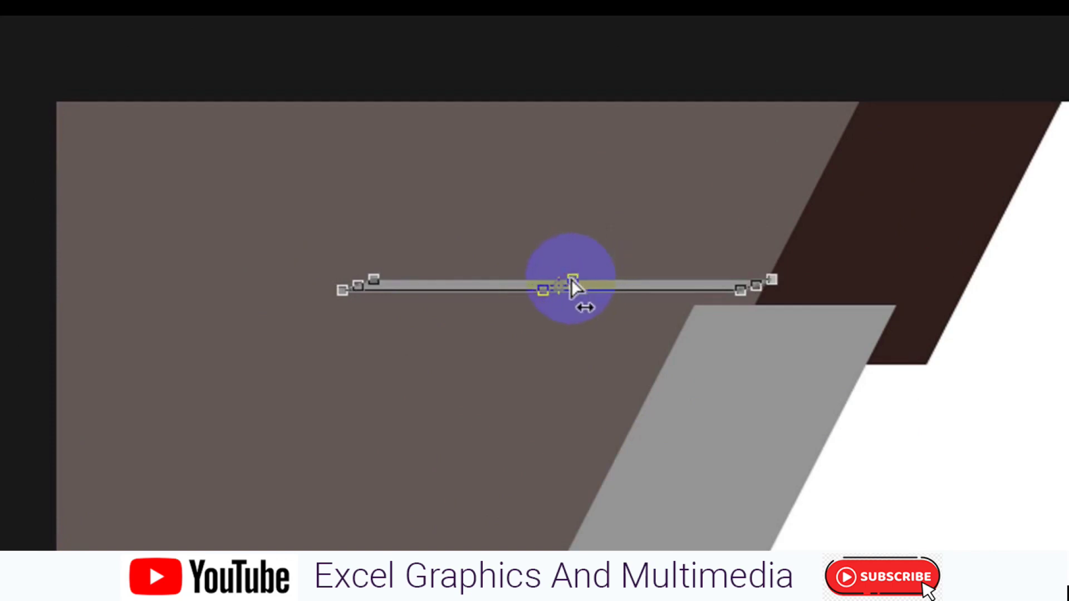
{"action": "left_click_drag", "start_coordinate": [570, 276], "coordinate": [544, 276]}
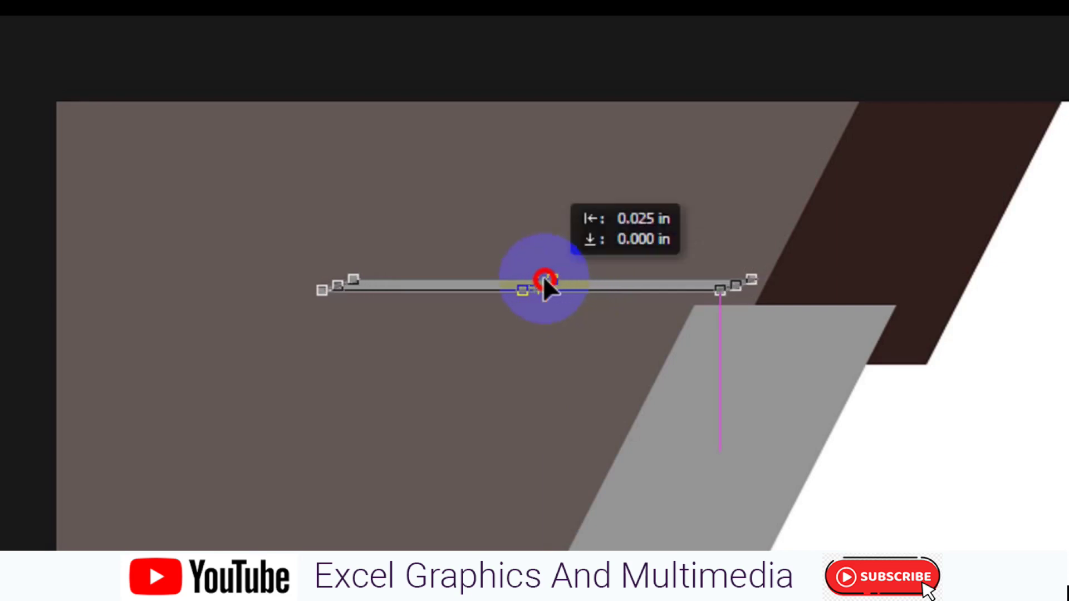
{"action": "left_click_drag", "start_coordinate": [544, 278], "coordinate": [551, 279]}
Step: Skew the bar again, shifting its ends right, then exit the transform
{"action": "right_click", "coordinate": [551, 278]}
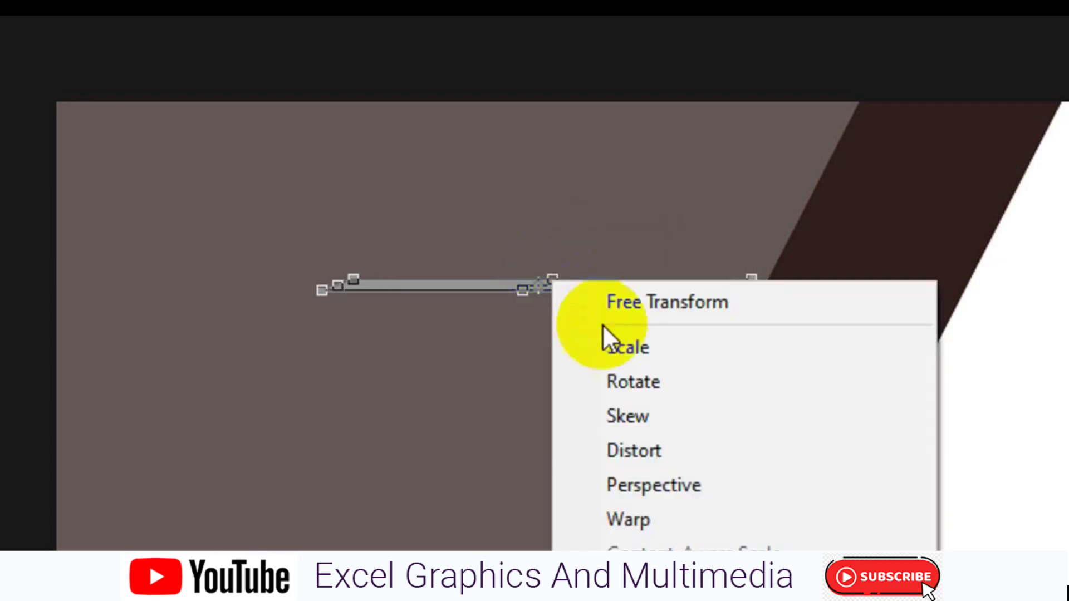
{"action": "left_click", "coordinate": [633, 415]}
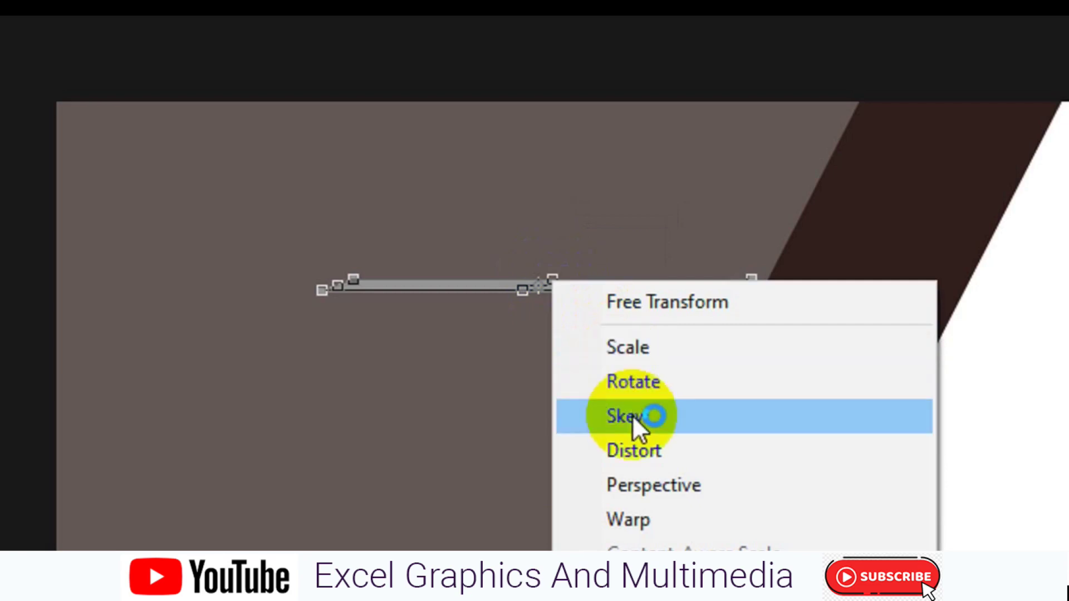
{"action": "left_click", "coordinate": [633, 415]}
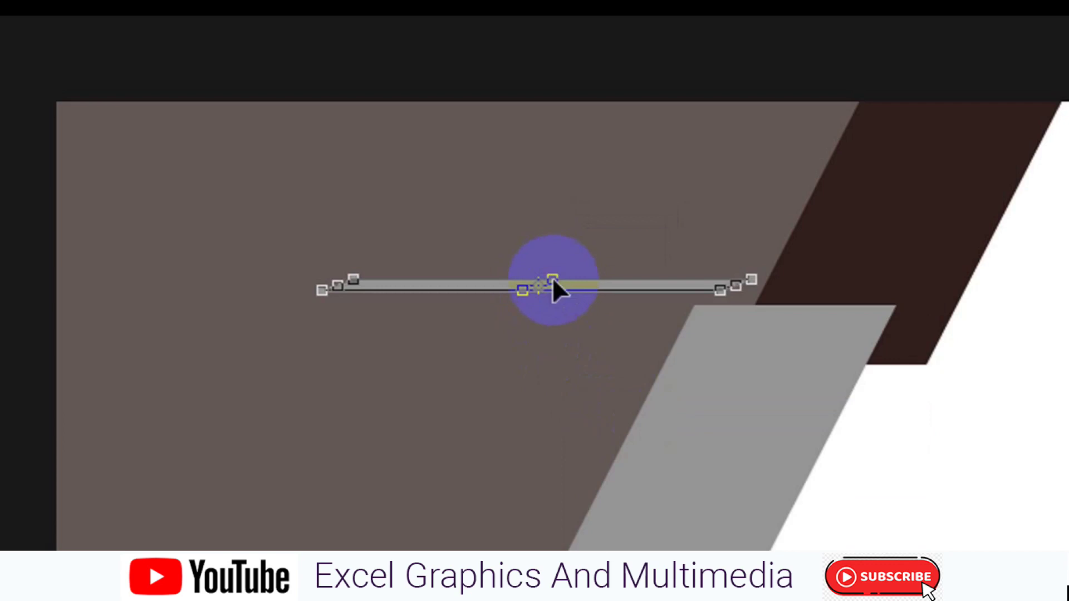
{"action": "left_click", "coordinate": [520, 292]}
{"action": "left_click_drag", "start_coordinate": [521, 292], "coordinate": [541, 296]}
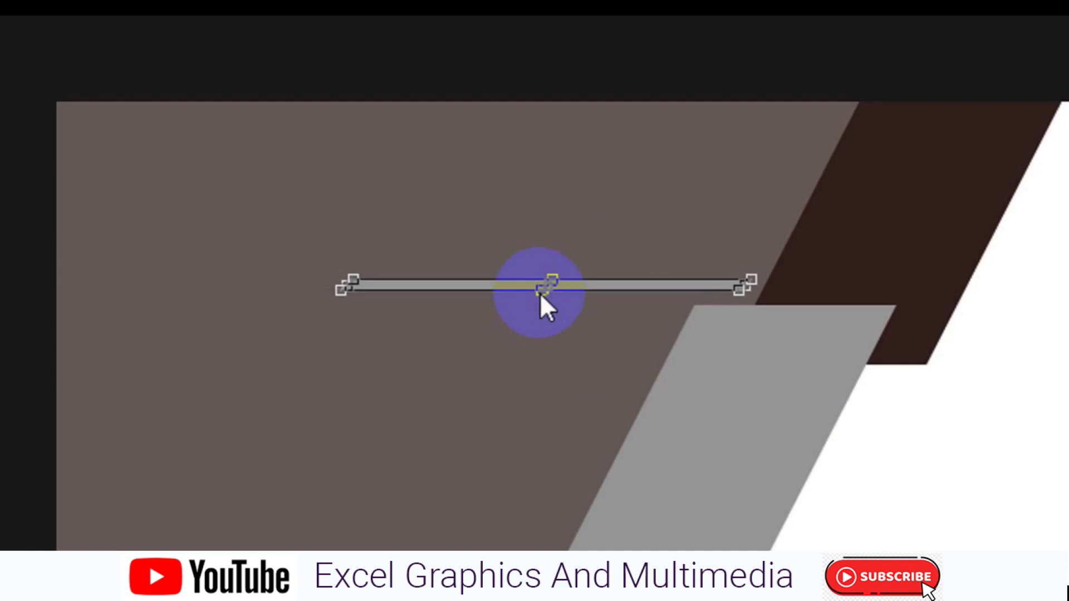
{"action": "key", "text": "Escape"}
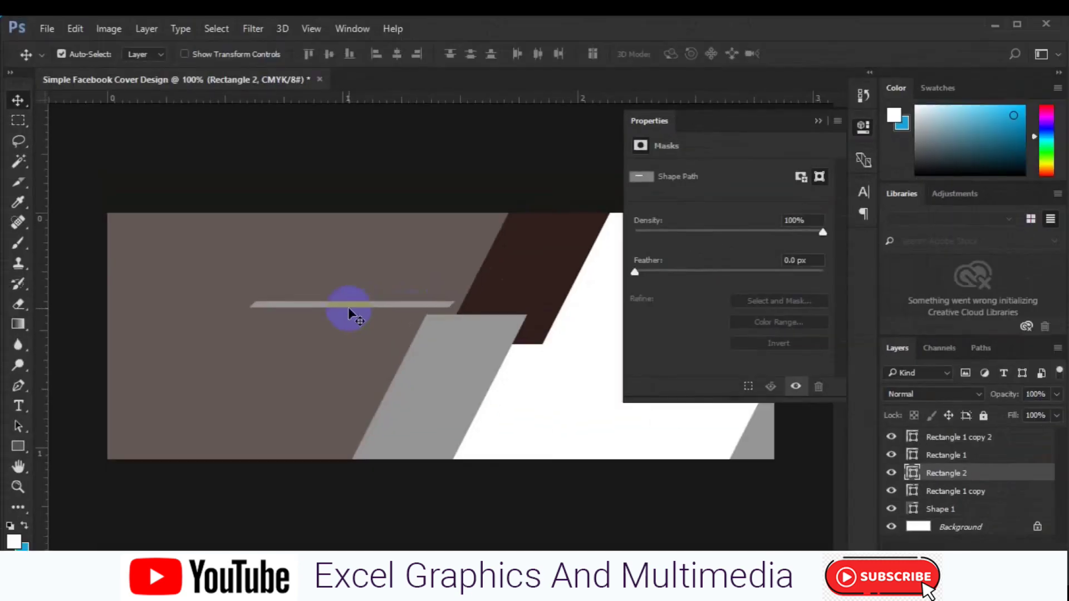
Step: Rotate the thin bar 45° and flip it to the opposite diagonal
{"action": "key", "text": "ctrl+t"}
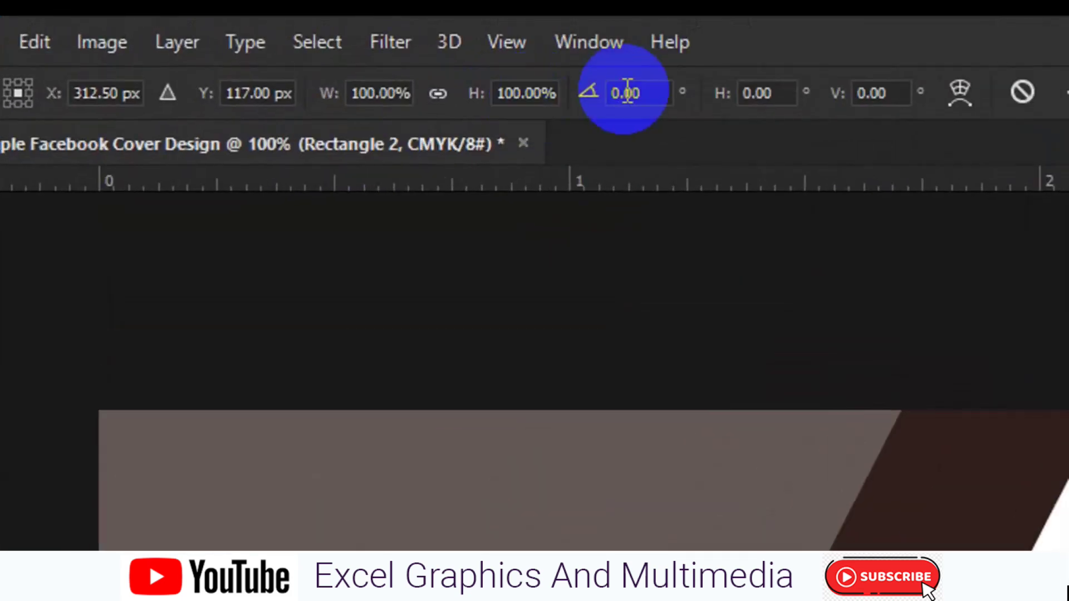
{"action": "left_click", "coordinate": [628, 92]}
{"action": "type", "text": "45"}
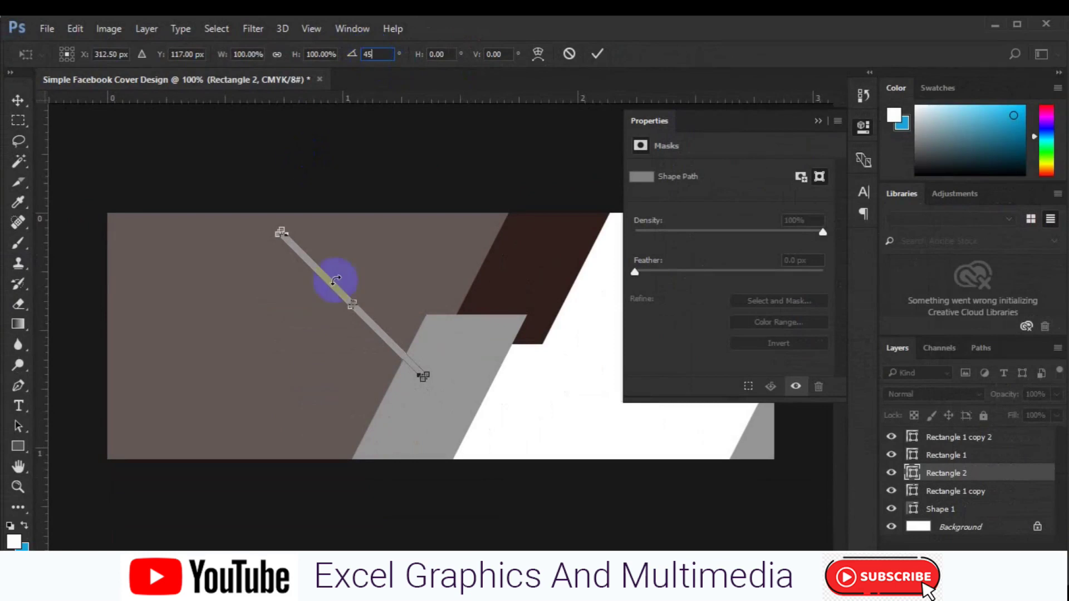
{"action": "right_click", "coordinate": [379, 328]}
{"action": "left_click", "coordinate": [423, 299]}
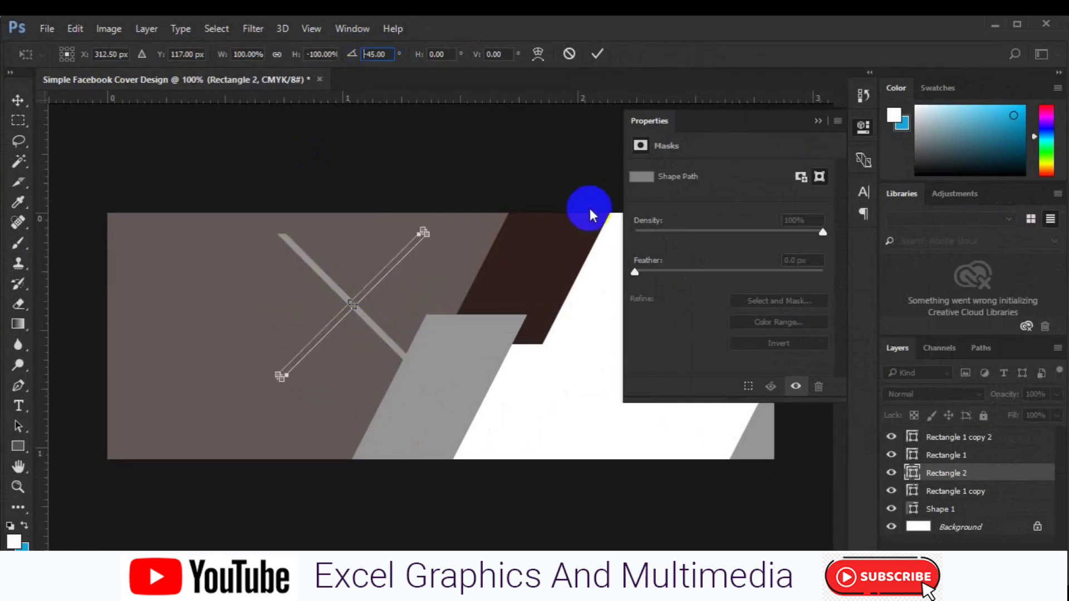
{"action": "left_click", "coordinate": [817, 120]}
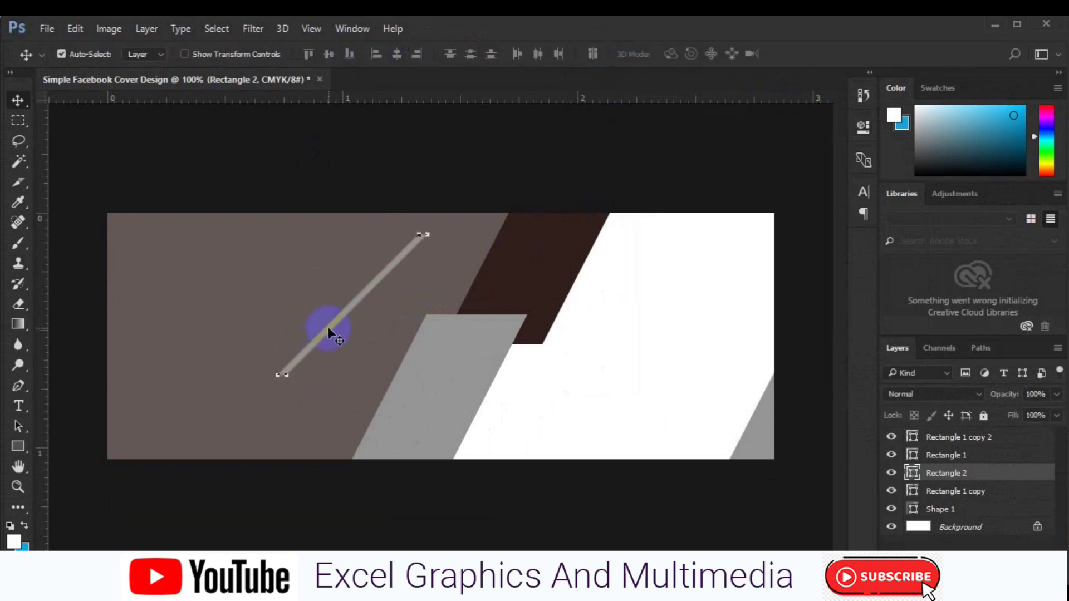
Step: Move the line onto the dark brown band, rotate it to follow the slant, and position it
{"action": "left_click_drag", "start_coordinate": [329, 330], "coordinate": [572, 219]}
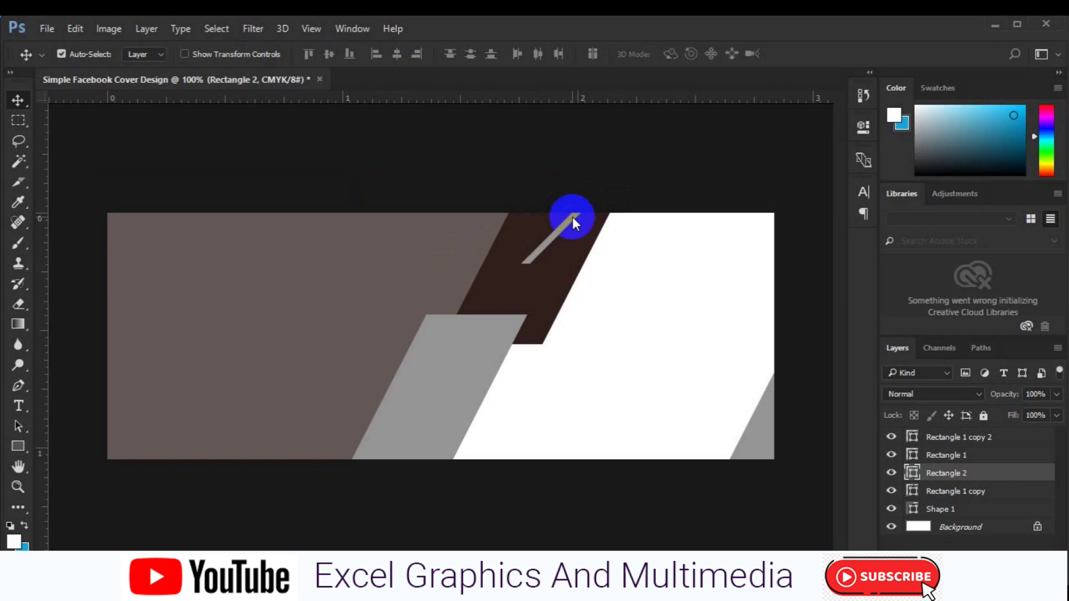
{"action": "key", "text": "ctrl+t"}
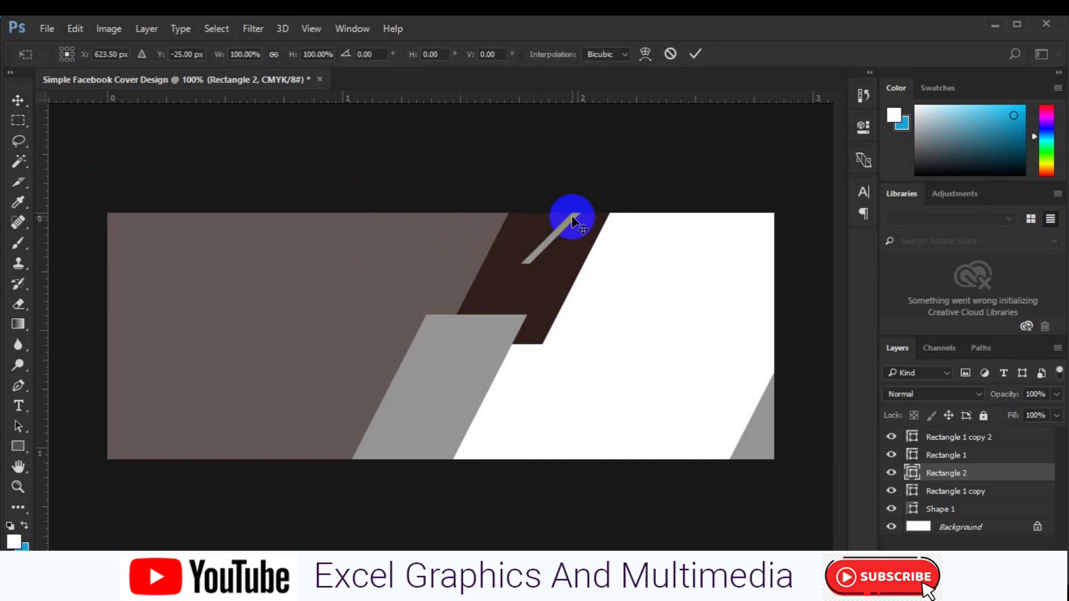
{"action": "mouse_move", "coordinate": [675, 95]}
{"action": "left_mouse_down"}
{"action": "mouse_move", "coordinate": [648, 92]}
{"action": "mouse_move", "coordinate": [662, 97]}
{"action": "left_mouse_up"}
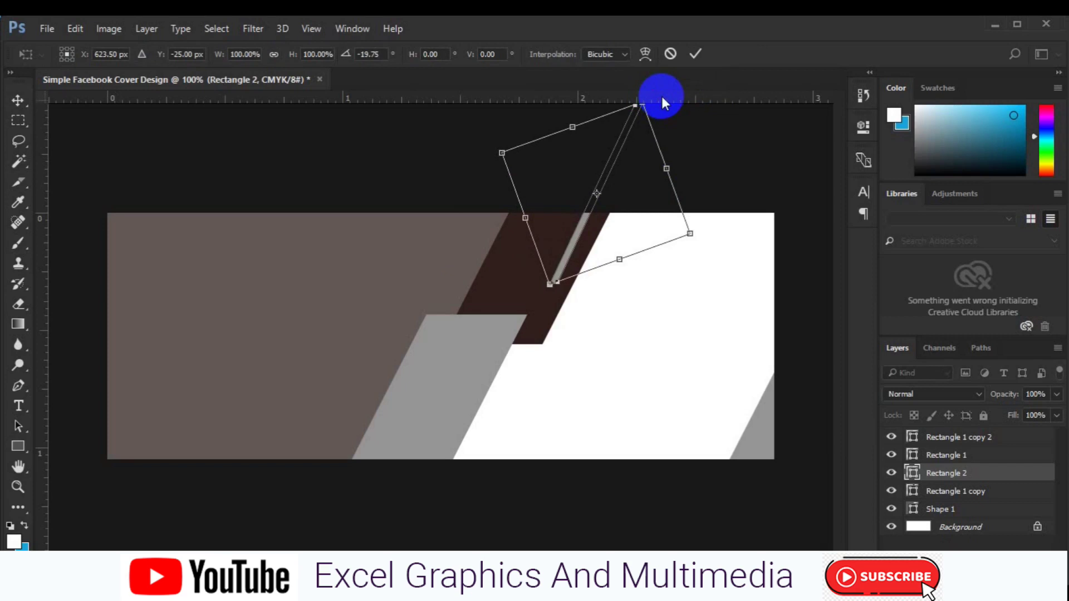
{"action": "key", "text": "Return"}
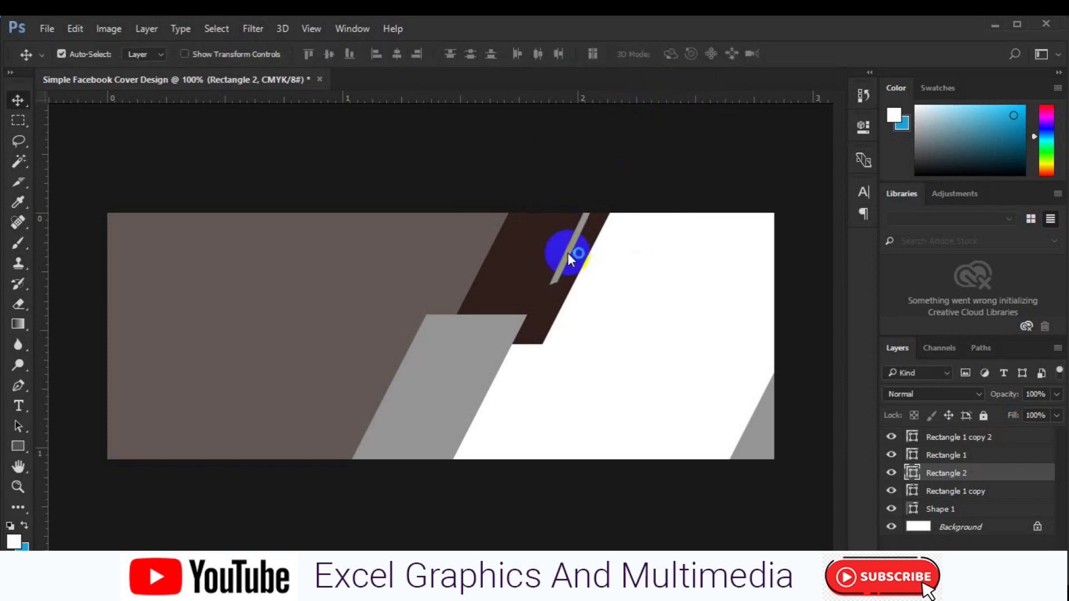
{"action": "left_click_drag", "start_coordinate": [561, 270], "coordinate": [567, 262]}
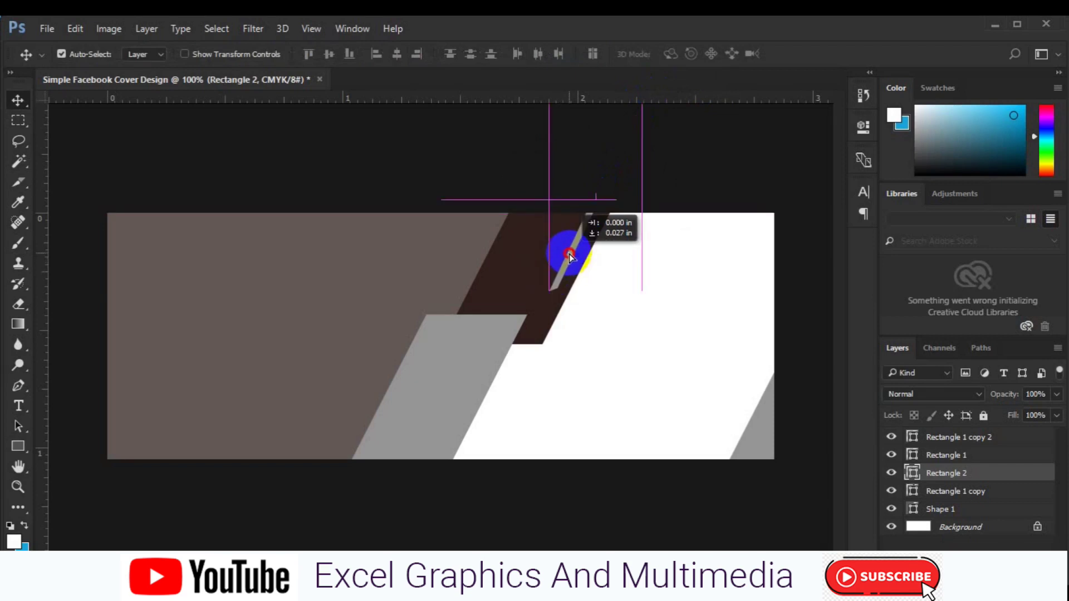
{"action": "mouse_move", "coordinate": [566, 262]}
{"action": "left_mouse_down"}
{"action": "mouse_move", "coordinate": [523, 206]}
{"action": "mouse_move", "coordinate": [502, 226]}
{"action": "left_mouse_up"}
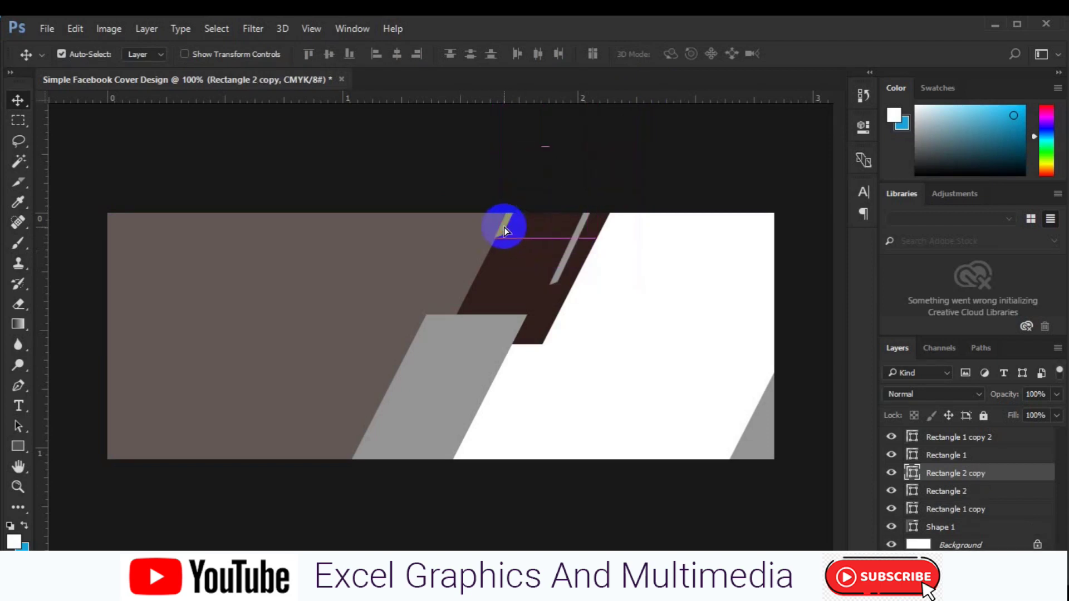
Step: Alt-drag a copy of the brown band leftward as Rectangle 1 copy 3, then open Shape 1's Color Picker
{"action": "left_click", "coordinate": [521, 276]}
{"action": "mouse_move", "coordinate": [521, 274]}
{"action": "left_mouse_down"}
{"action": "mouse_move", "coordinate": [316, 317]}
{"action": "mouse_move", "coordinate": [409, 255]}
{"action": "left_mouse_up"}
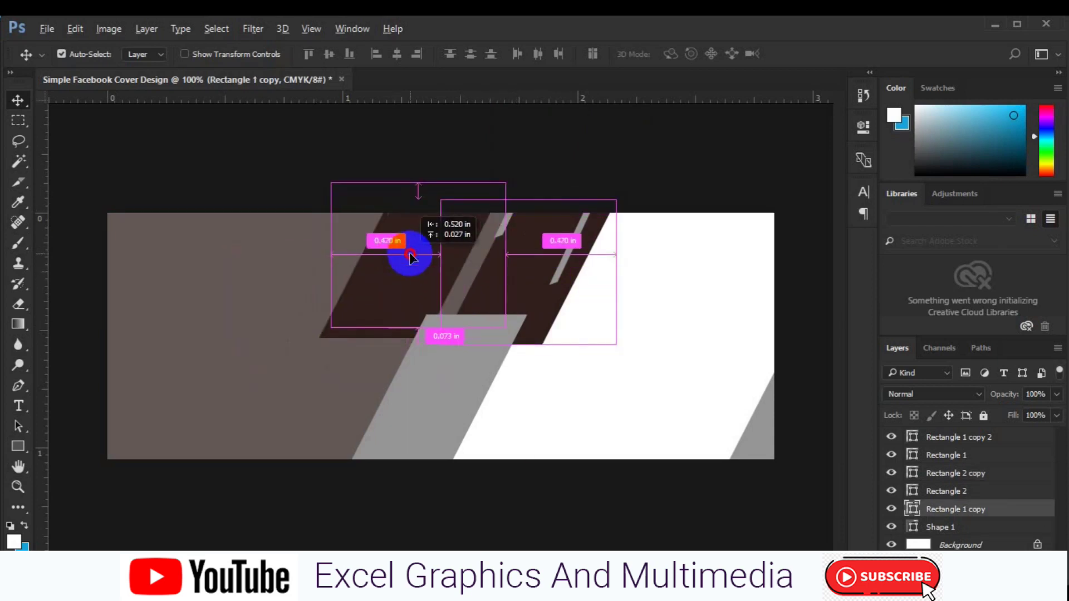
{"action": "left_click_drag", "start_coordinate": [410, 254], "coordinate": [410, 254]}
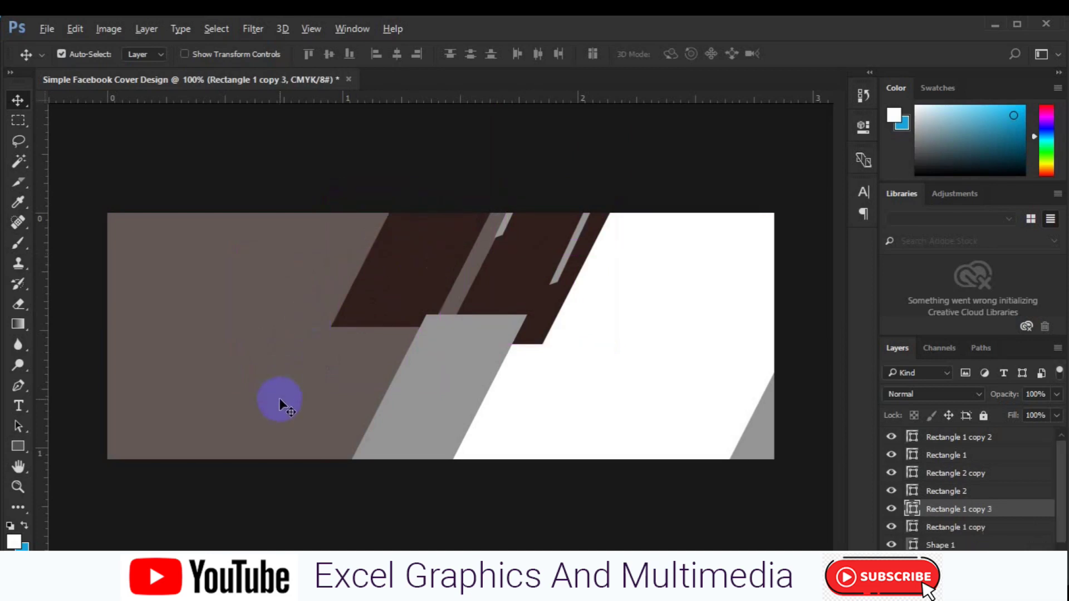
{"action": "double_click", "coordinate": [279, 398]}
{"action": "left_click", "coordinate": [779, 314]}
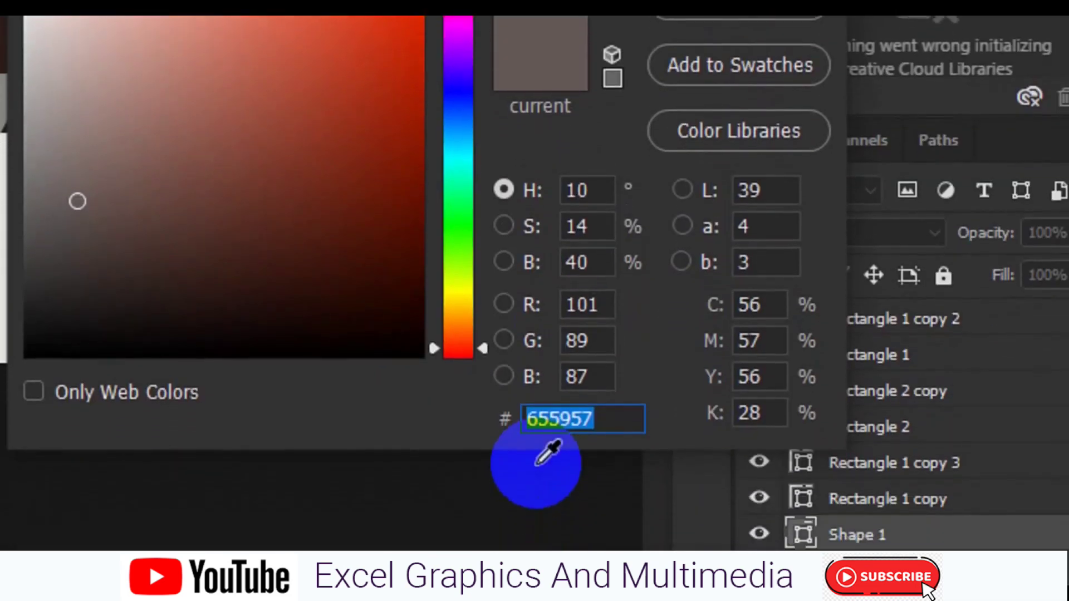
Step: Fill Shape 1 with navy #021124 and Rectangle 1 copy 3 with navy #010d1d
{"action": "left_click", "coordinate": [563, 411]}
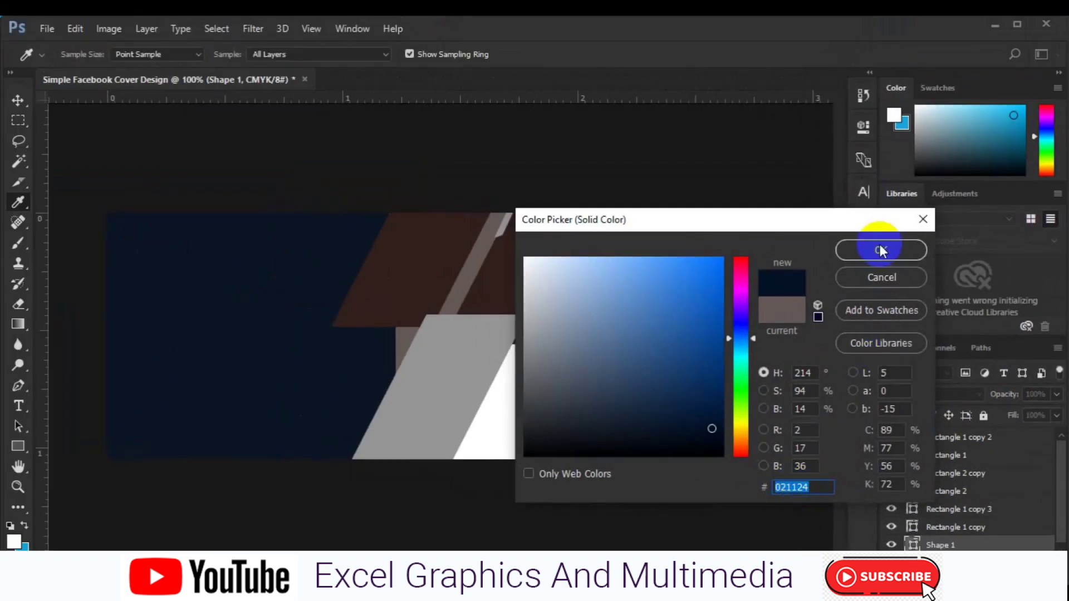
{"action": "left_click", "coordinate": [881, 250]}
{"action": "left_click", "coordinate": [382, 298], "text": "ctrl"}
{"action": "double_click", "coordinate": [913, 509]}
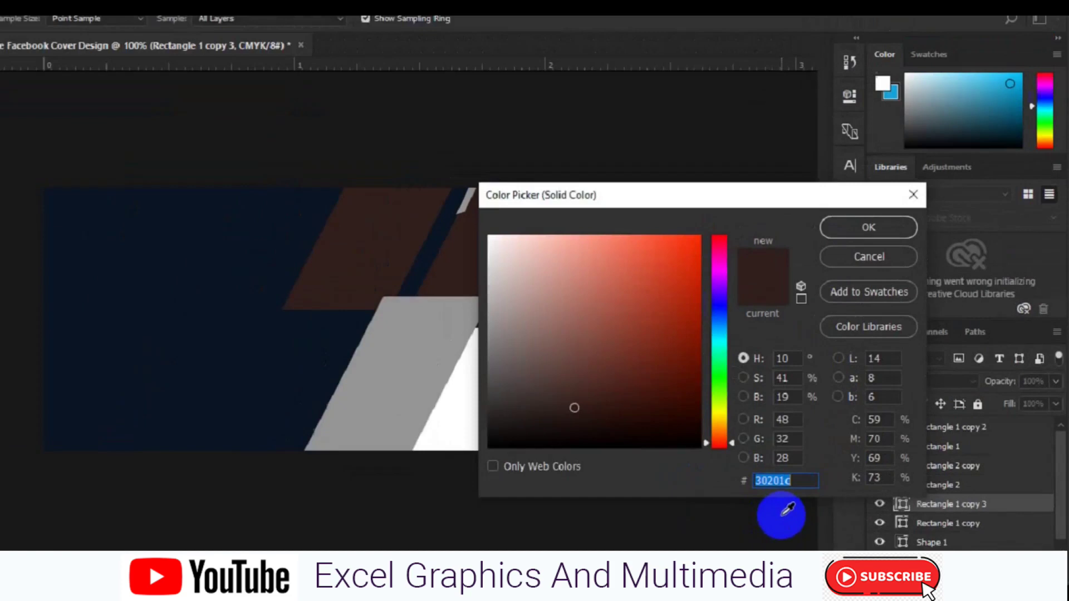
{"action": "type", "text": "010d1d"}
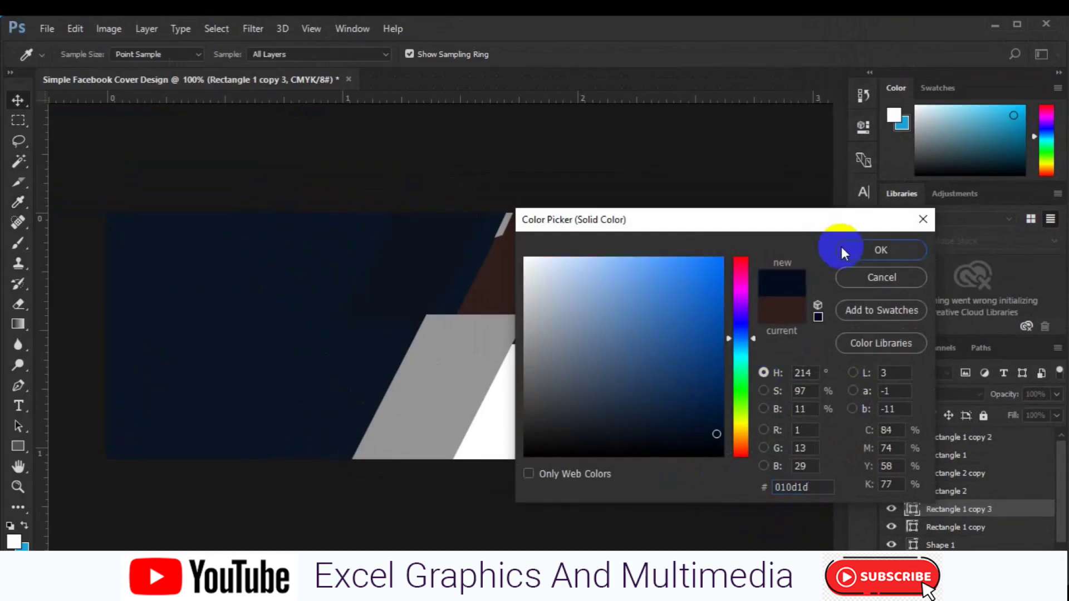
{"action": "left_click", "coordinate": [842, 250]}
{"action": "left_click", "coordinate": [621, 362]}
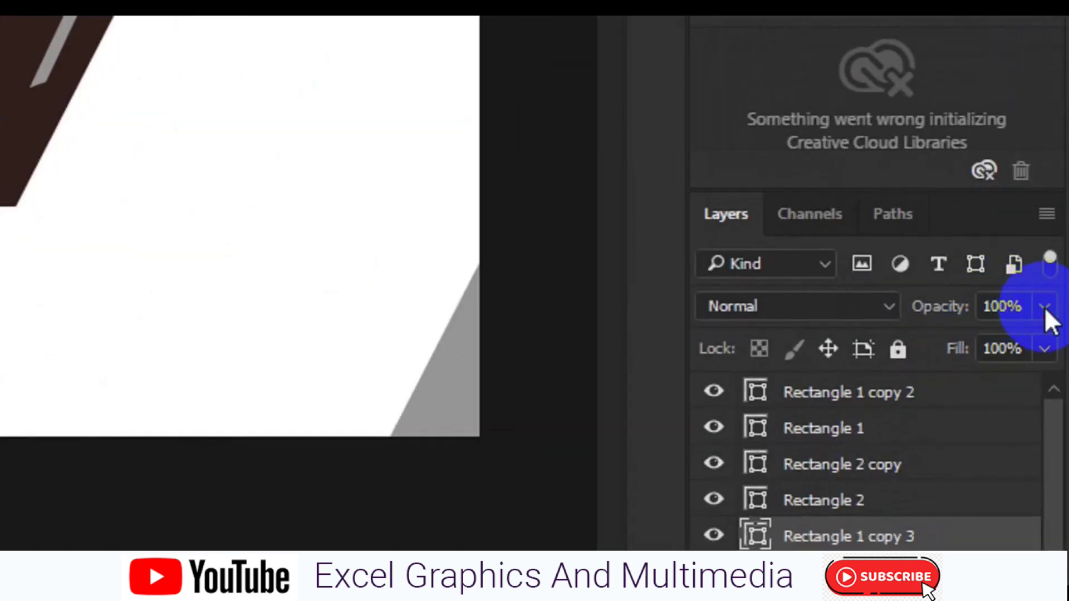
{"action": "left_click", "coordinate": [1045, 307]}
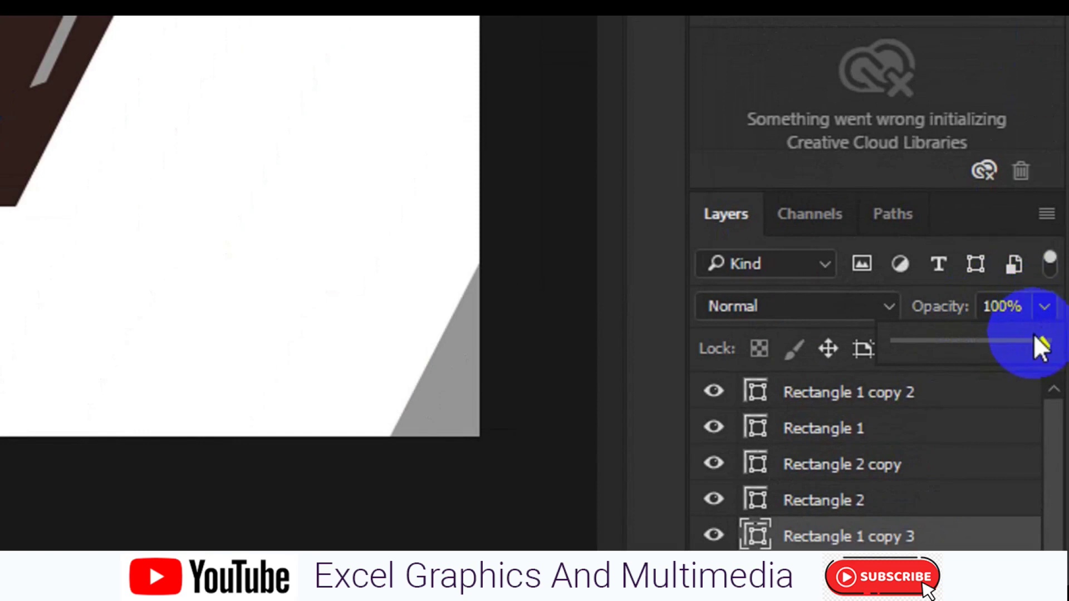
Step: Set the left navy band to 95% opacity and recolour the grey slanted block #3b75bb
{"action": "left_click_drag", "start_coordinate": [1031, 346], "coordinate": [1025, 346]}
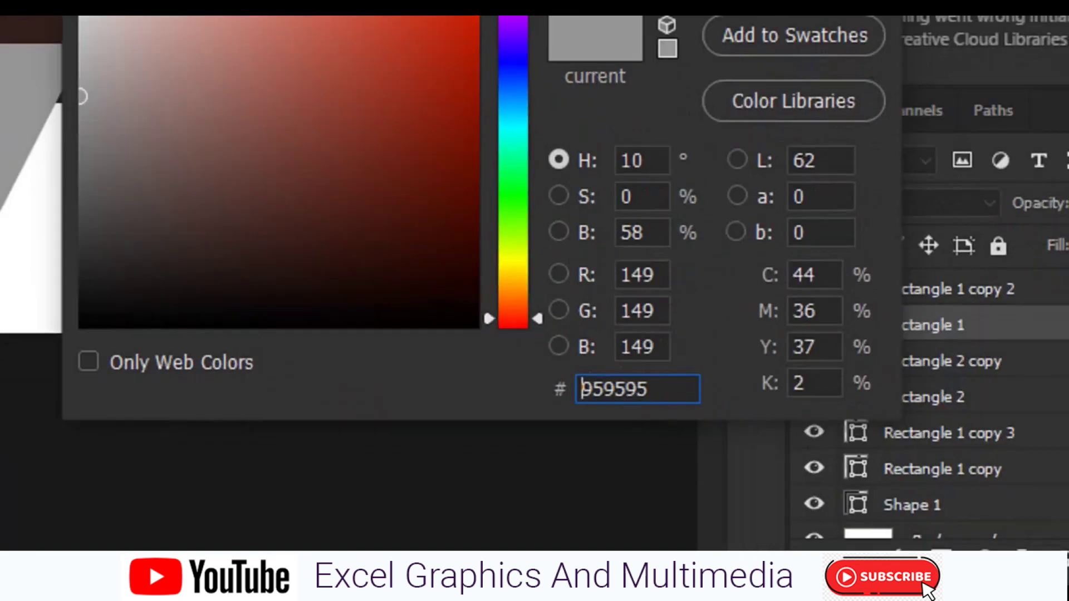
{"action": "double_click", "coordinate": [618, 393]}
{"action": "type", "text": "3b75bb"}
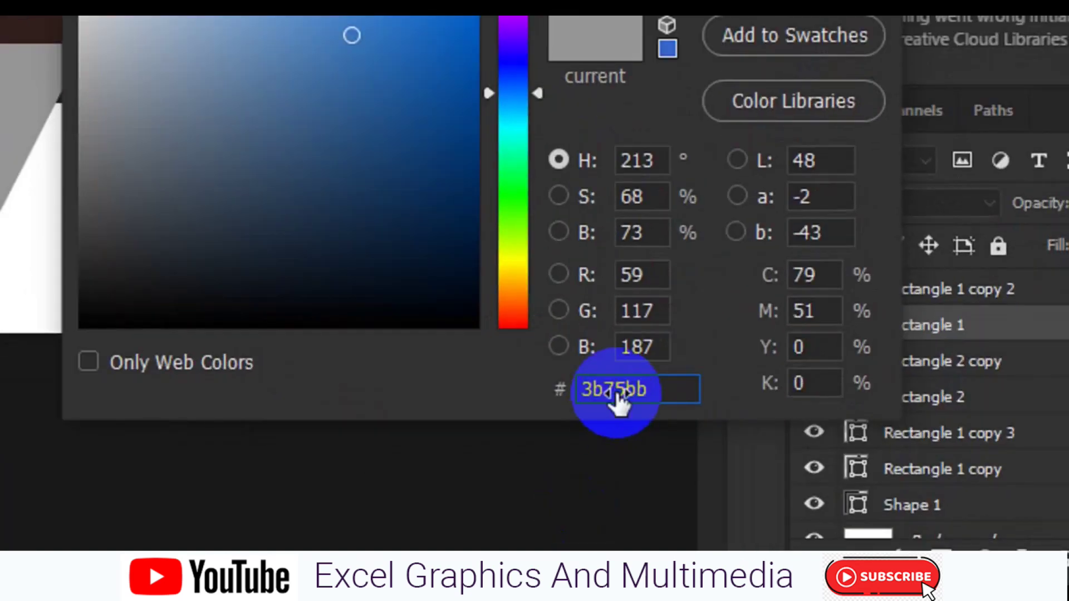
{"action": "left_click", "coordinate": [865, 253]}
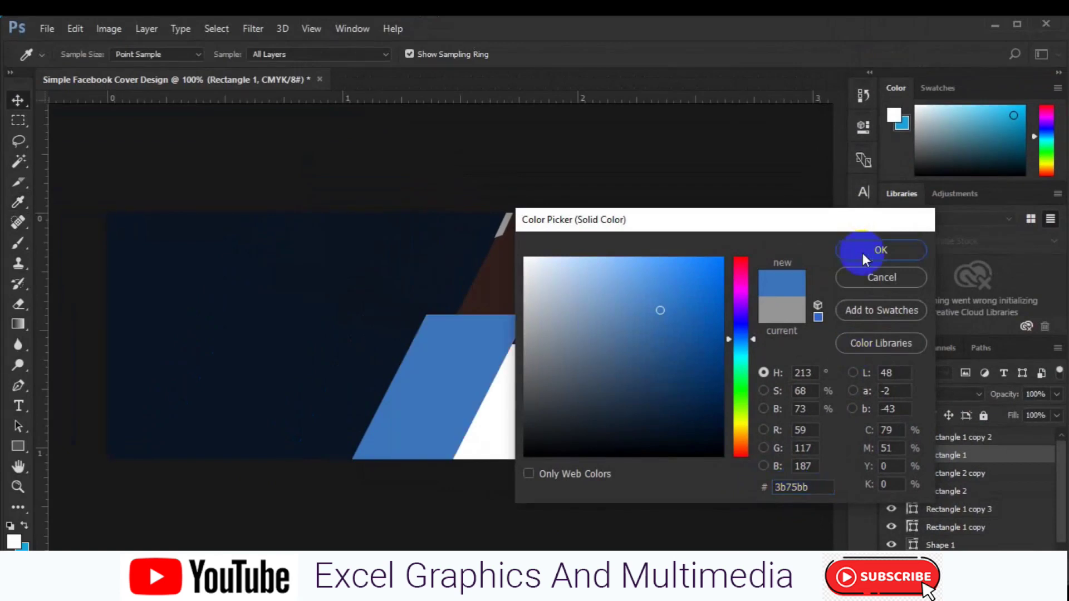
Step: Fill the slanted block's copy with the same sampled blue
{"action": "left_click", "coordinate": [506, 296]}
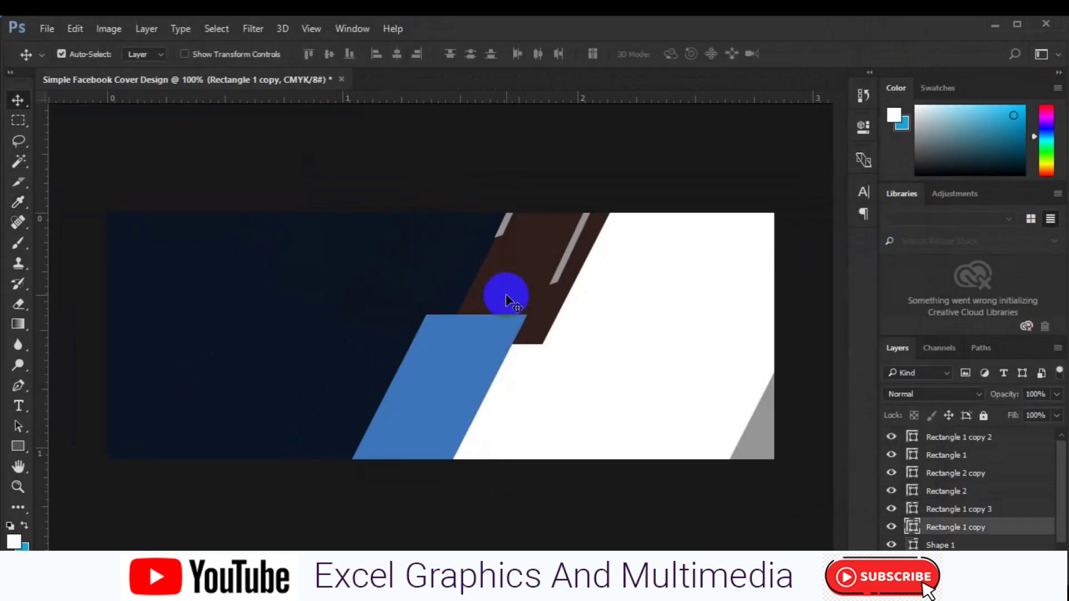
{"action": "double_click", "coordinate": [914, 528]}
{"action": "left_click", "coordinate": [427, 400]}
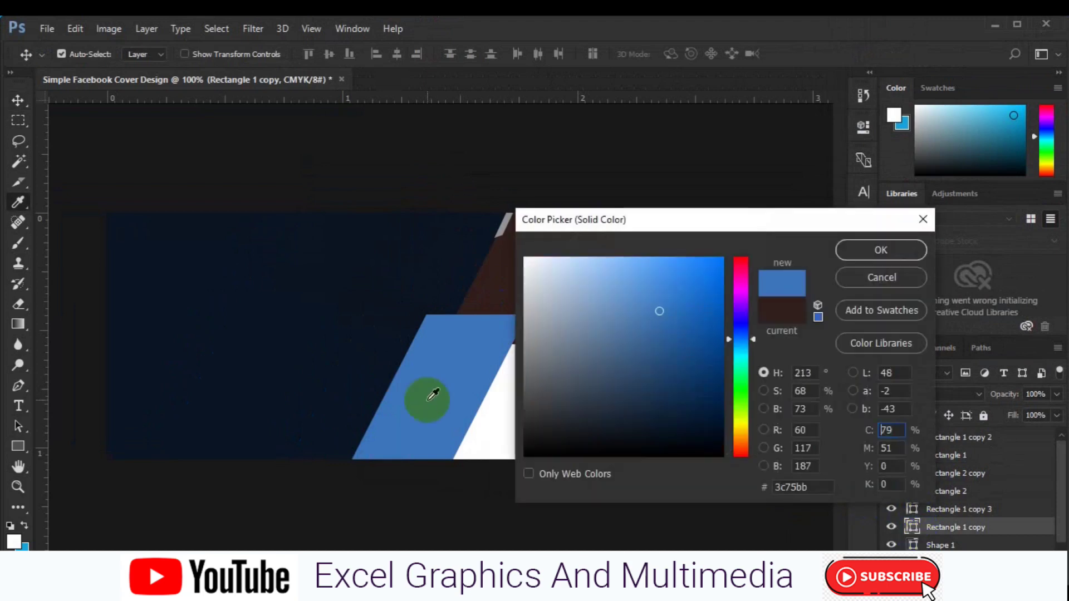
{"action": "left_click", "coordinate": [869, 249]}
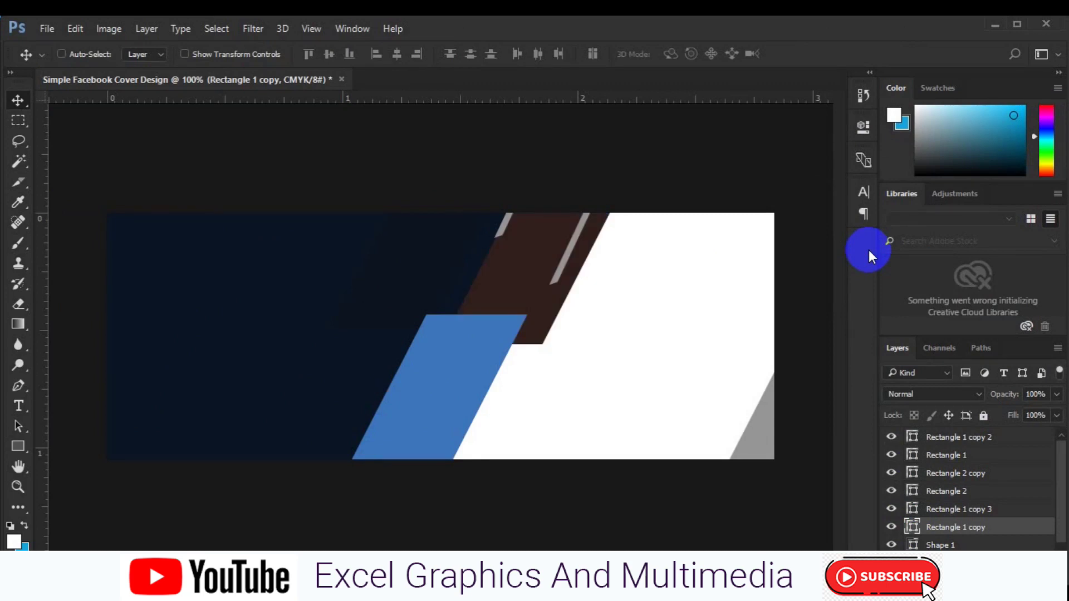
{"action": "key", "text": "ctrl+plus"}
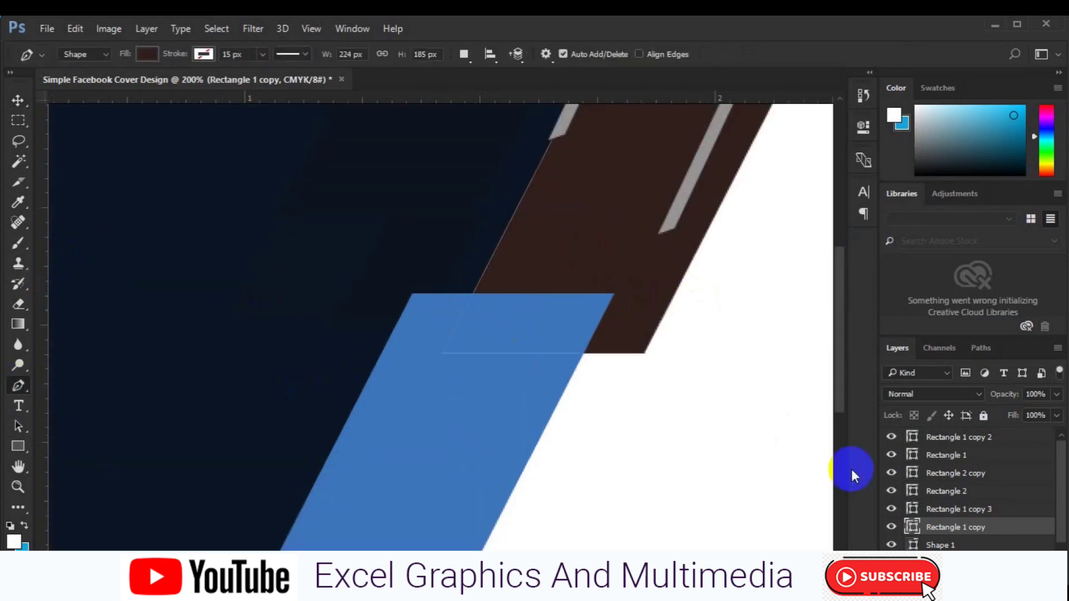
Step: Draw a triangle at the blue block's top-right corner and merge it into the block copy
{"action": "key", "text": "ctrl+shift+alt+n"}
{"action": "left_click", "coordinate": [614, 296]}
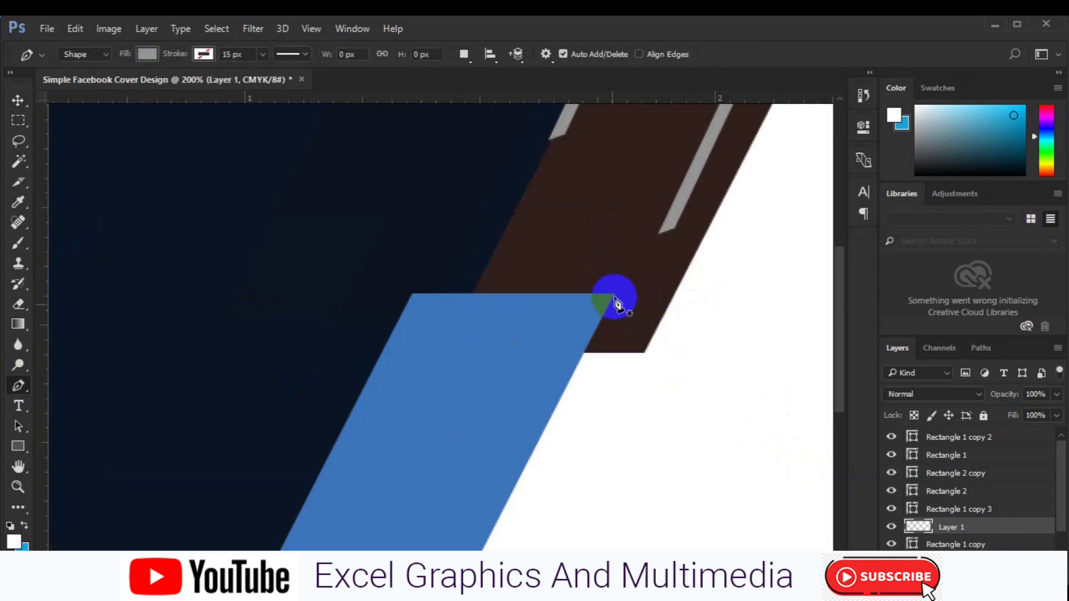
{"action": "left_click", "coordinate": [644, 353]}
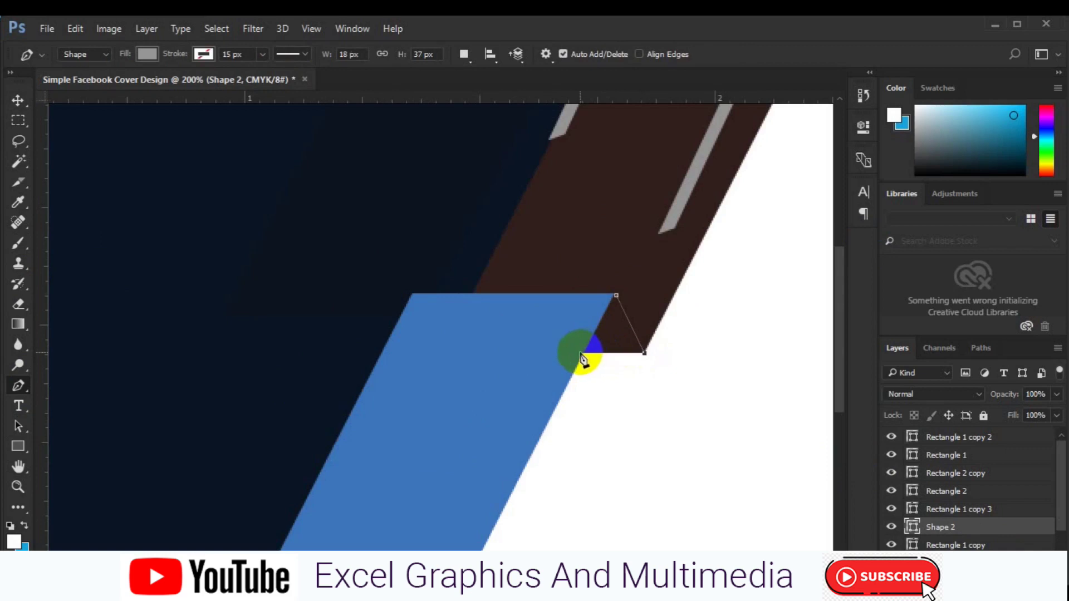
{"action": "left_click", "coordinate": [581, 354]}
{"action": "left_click", "coordinate": [616, 296]}
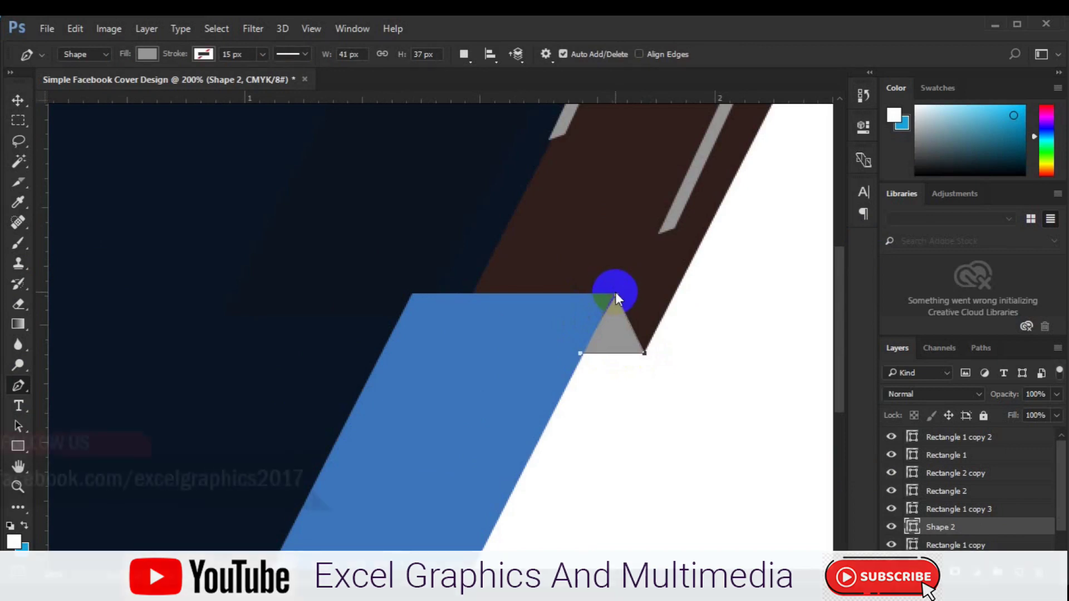
{"action": "key", "text": "v"}
{"action": "key", "text": "ctrl+e"}
Step: Draw a second three-point triangle, Shape 2, in the notch at the blue shape's corner
{"action": "key", "text": "ctrl+plus"}
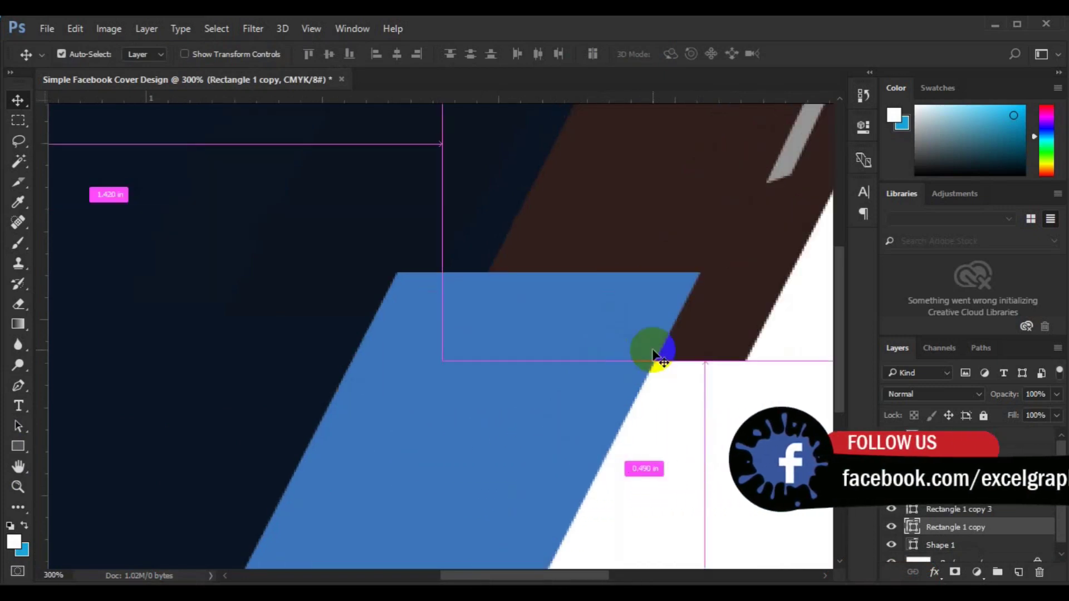
{"action": "left_click", "coordinate": [19, 448]}
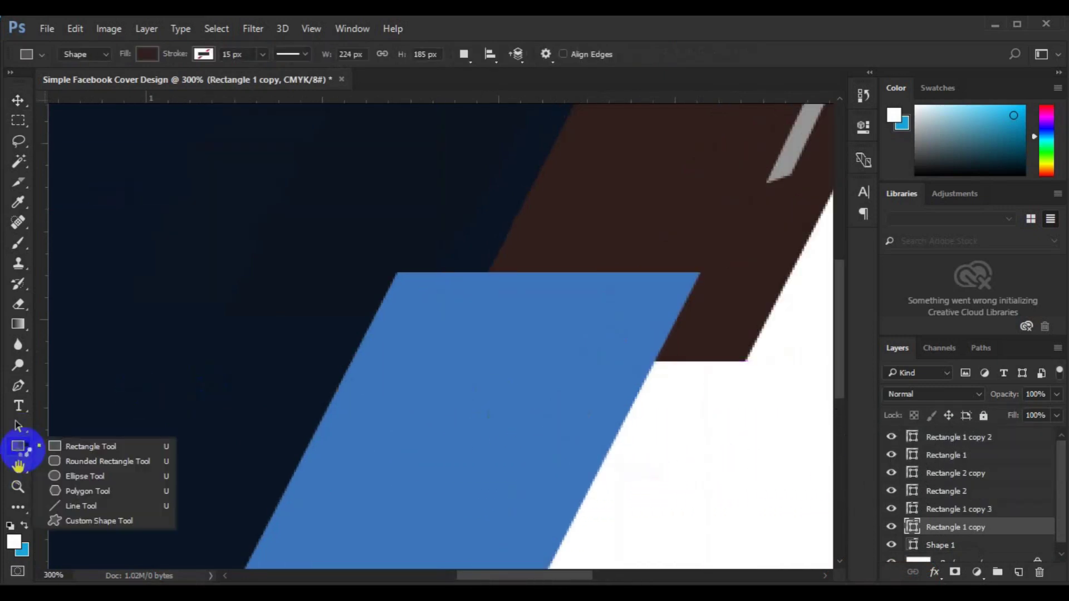
{"action": "left_click", "coordinate": [19, 386]}
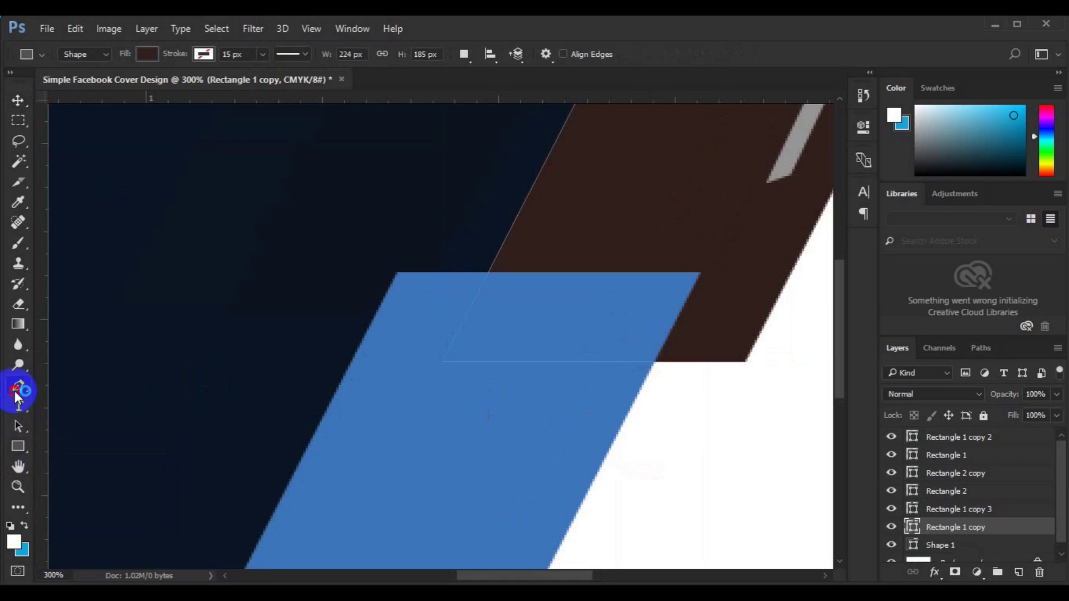
{"action": "left_click", "coordinate": [1019, 573]}
{"action": "left_click", "coordinate": [700, 274]}
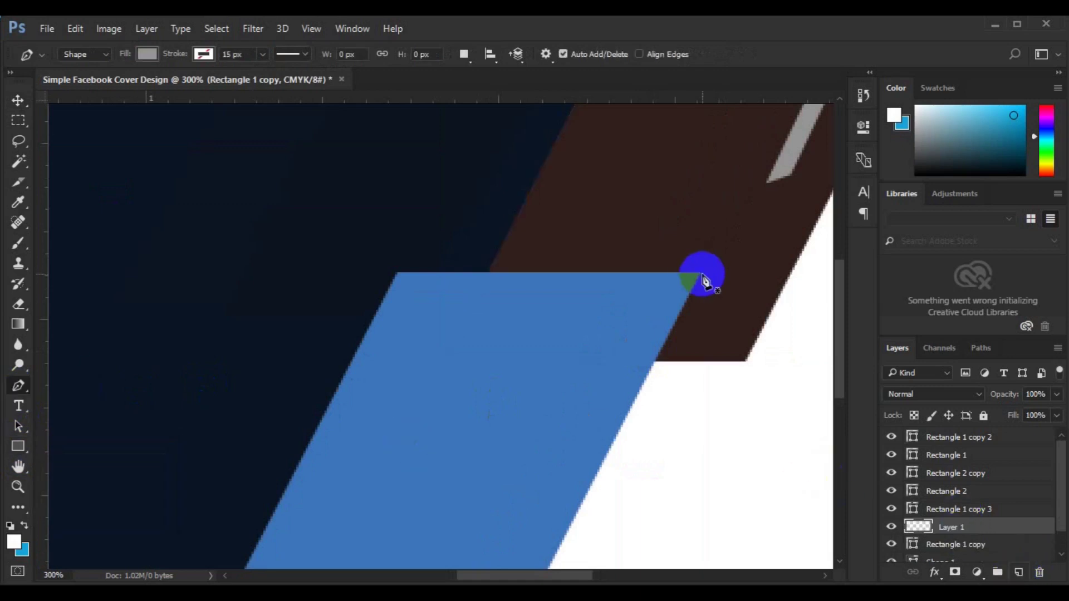
{"action": "left_click", "coordinate": [747, 363]}
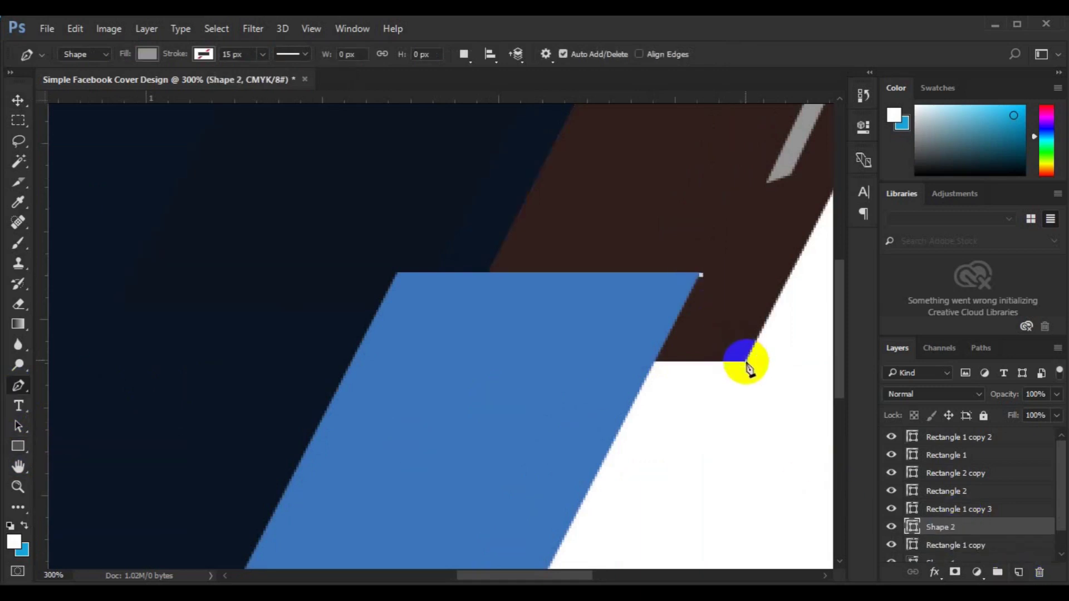
{"action": "left_click", "coordinate": [655, 365]}
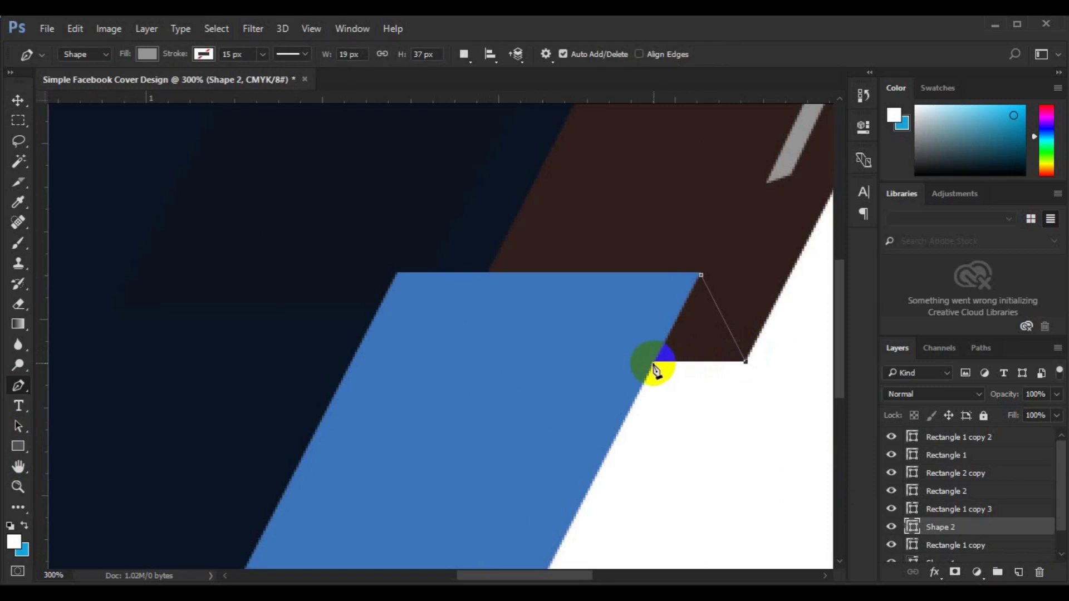
{"action": "left_click", "coordinate": [701, 275]}
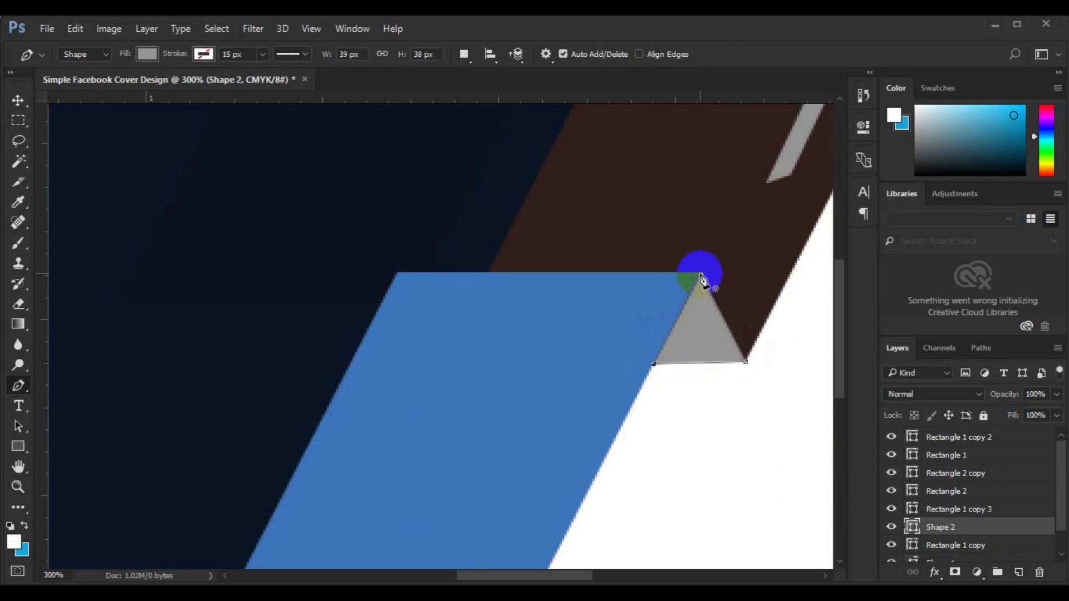
{"action": "left_click", "coordinate": [638, 351]}
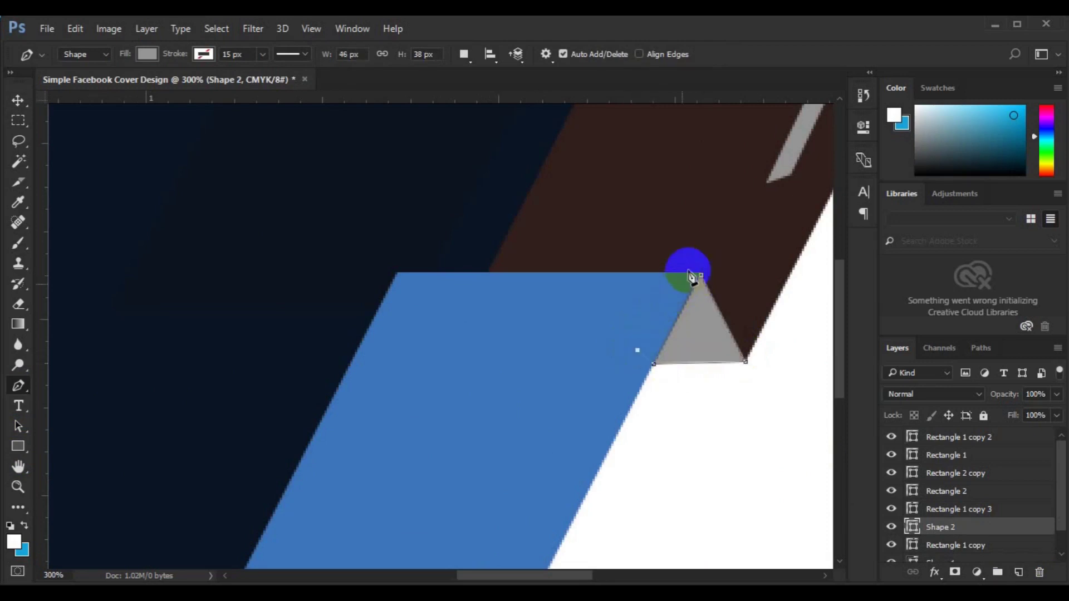
Step: Fill the Shape 2 triangle light blue #71a8db and fit the whole cover in the window
{"action": "left_click_drag", "start_coordinate": [694, 279], "coordinate": [706, 282]}
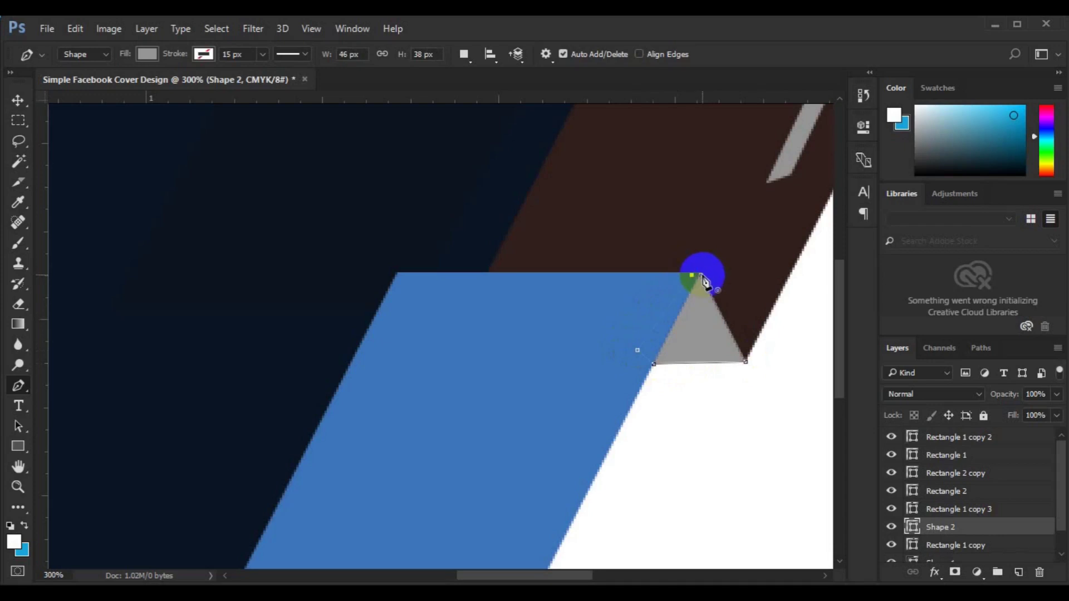
{"action": "key", "text": "v"}
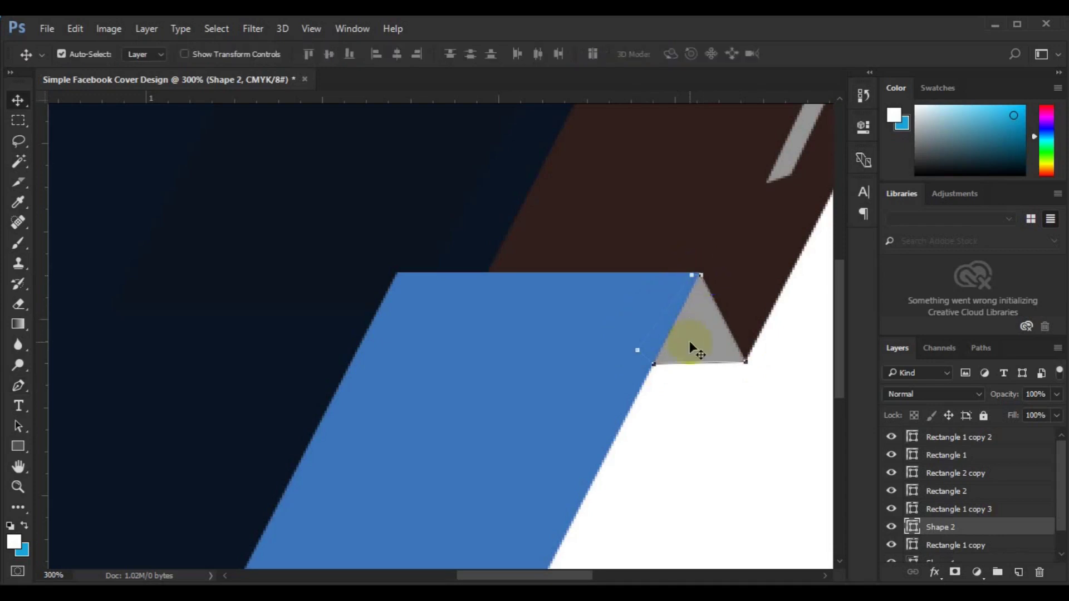
{"action": "left_click", "coordinate": [554, 392]}
{"action": "left_click", "coordinate": [704, 330]}
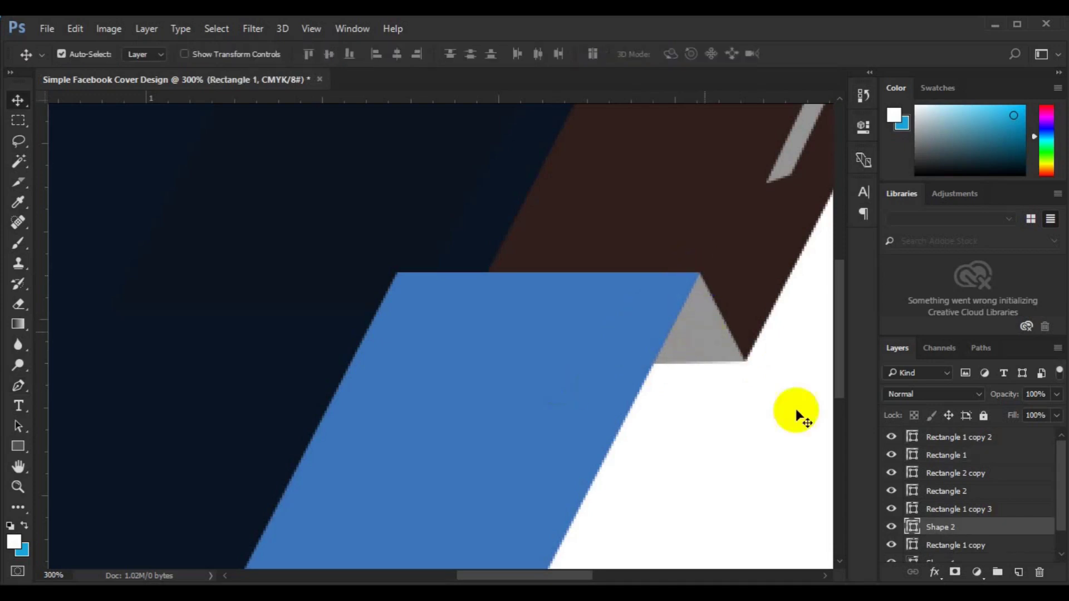
{"action": "double_click", "coordinate": [914, 531]}
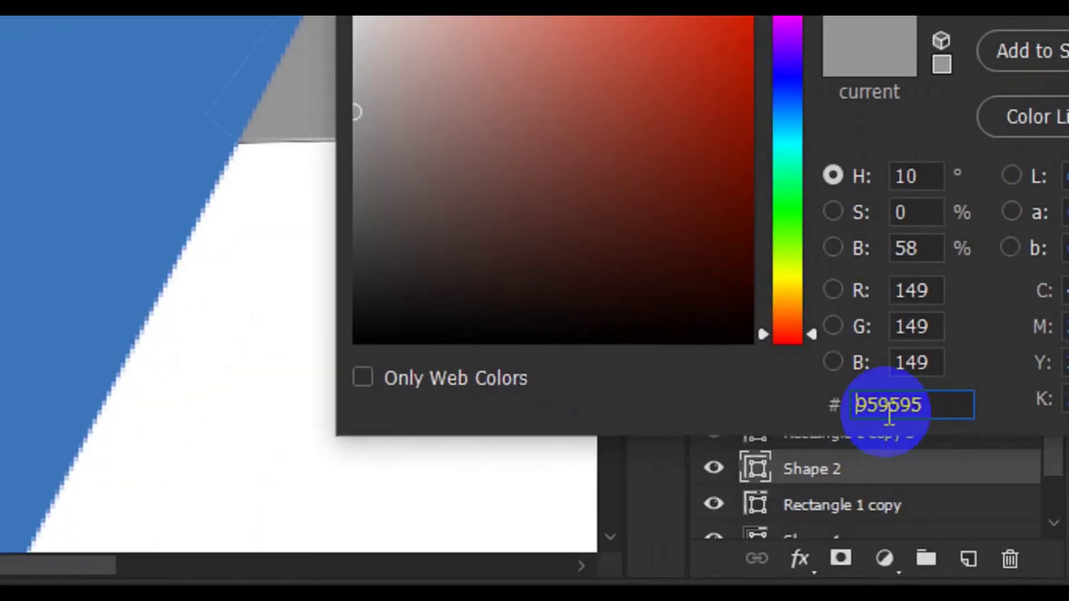
{"action": "double_click", "coordinate": [948, 467]}
{"action": "type", "text": "71a8db"}
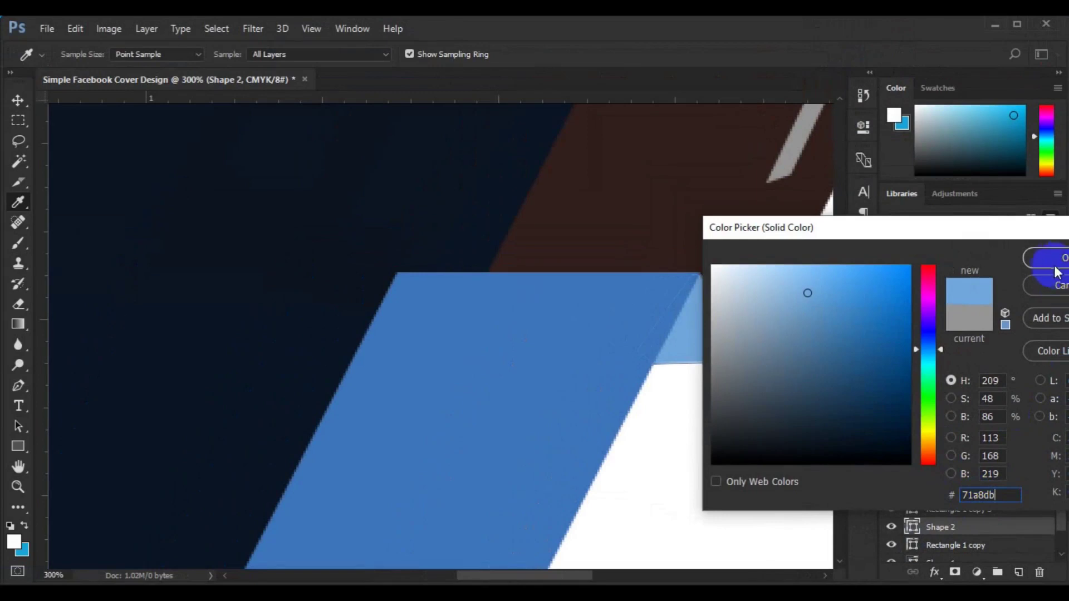
{"action": "left_click", "coordinate": [1047, 261]}
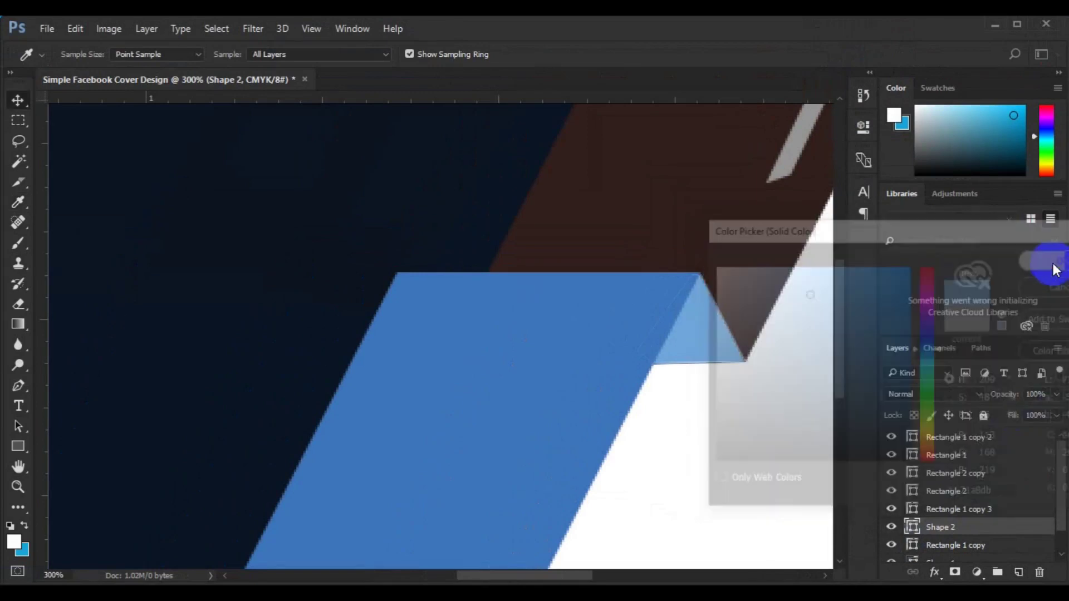
{"action": "key", "text": "ctrl+0"}
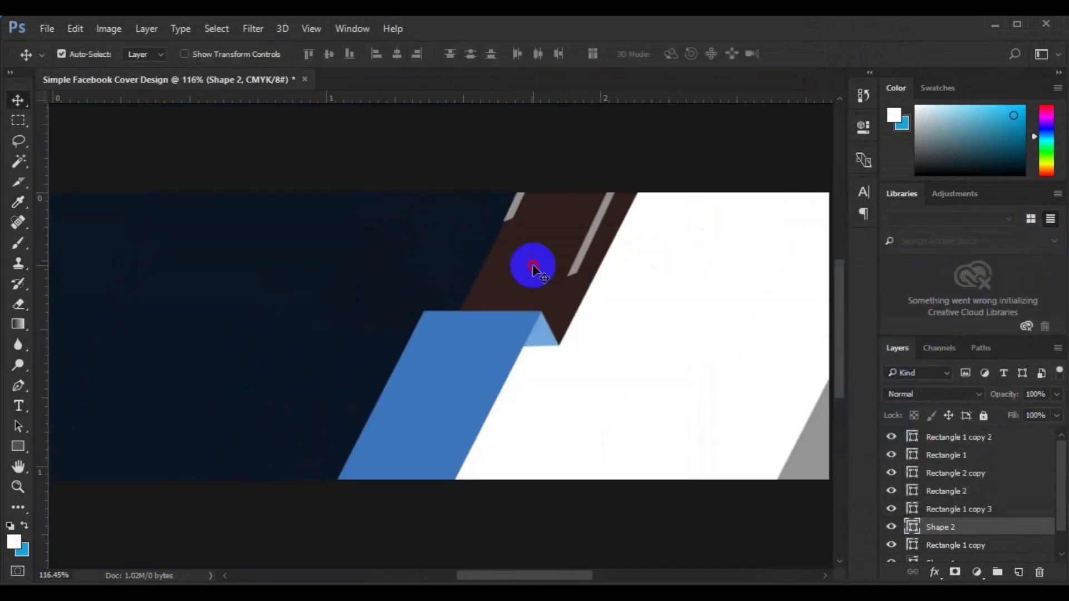
{"action": "left_click", "coordinate": [912, 548]}
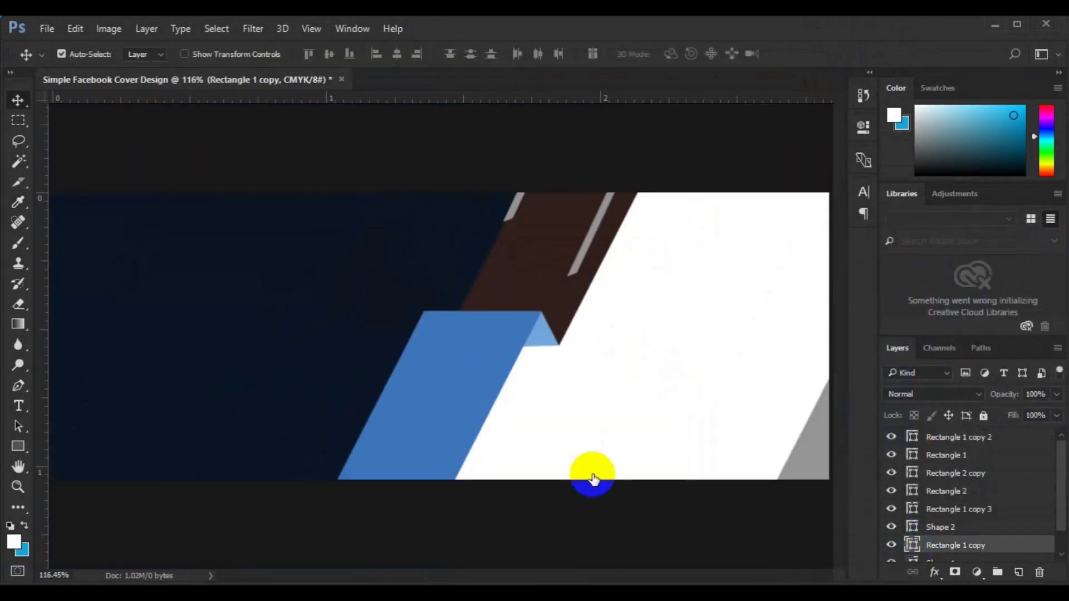
Step: Recolour the brown strip with the sampled blue and the first thin grey stripe white
{"action": "left_click", "coordinate": [430, 432]}
{"action": "left_click", "coordinate": [677, 143]}
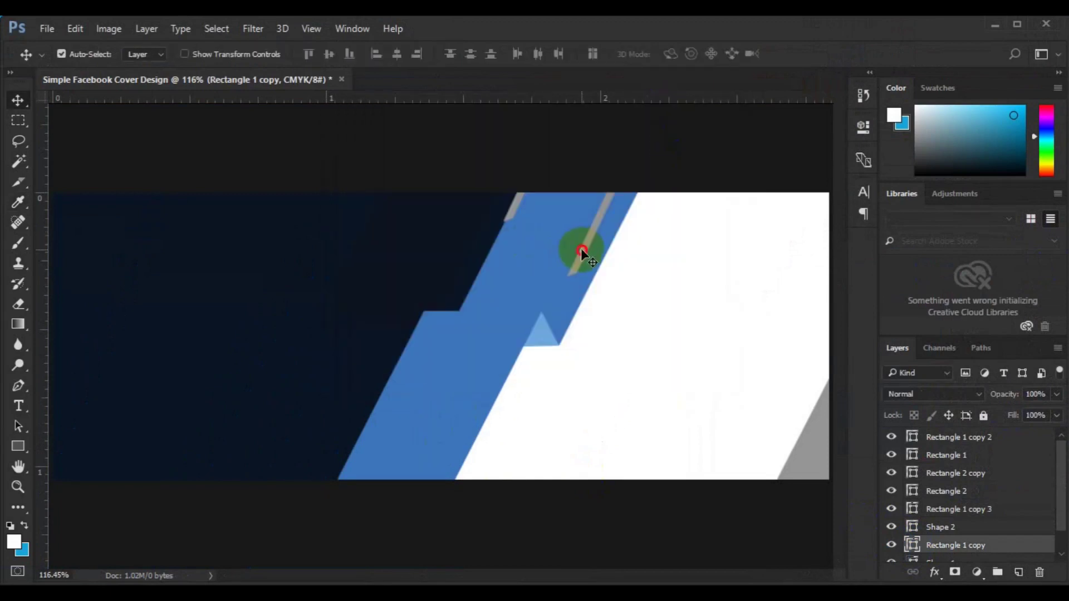
{"action": "left_click", "coordinate": [582, 253]}
{"action": "double_click", "coordinate": [915, 494]}
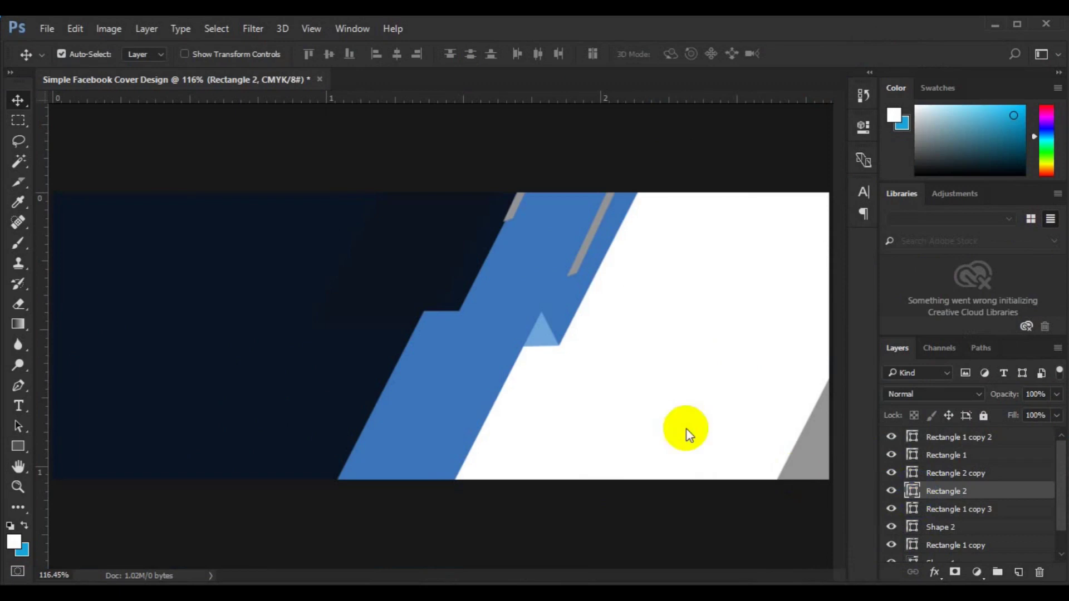
{"action": "left_click", "coordinate": [662, 430]}
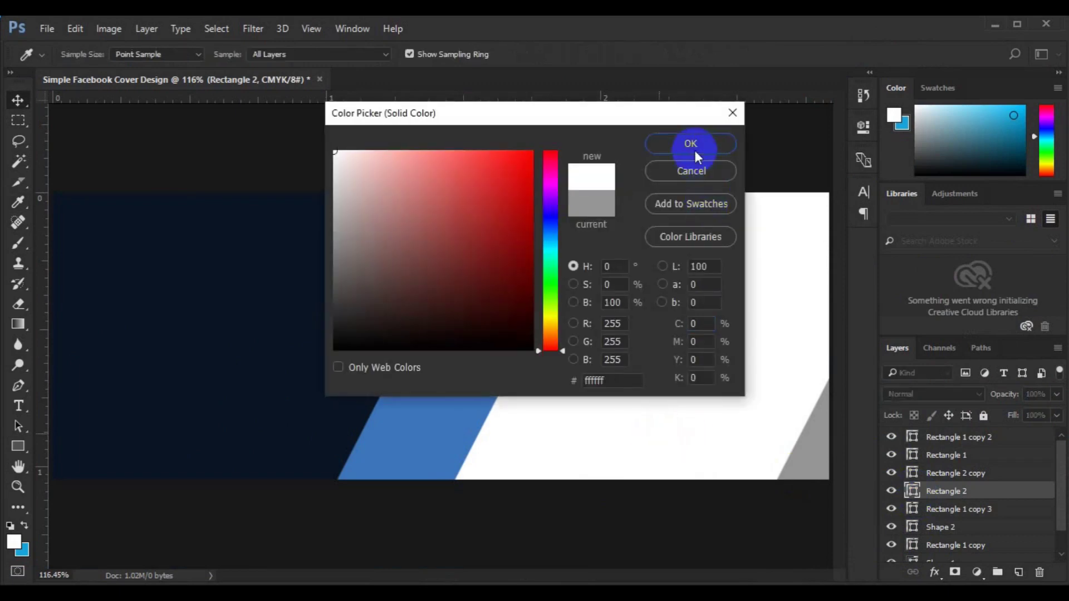
{"action": "left_click", "coordinate": [693, 146]}
Step: Turn the second thin grey stripe white and view the cover at 100%
{"action": "left_click", "coordinate": [509, 212]}
{"action": "left_click", "coordinate": [912, 474]}
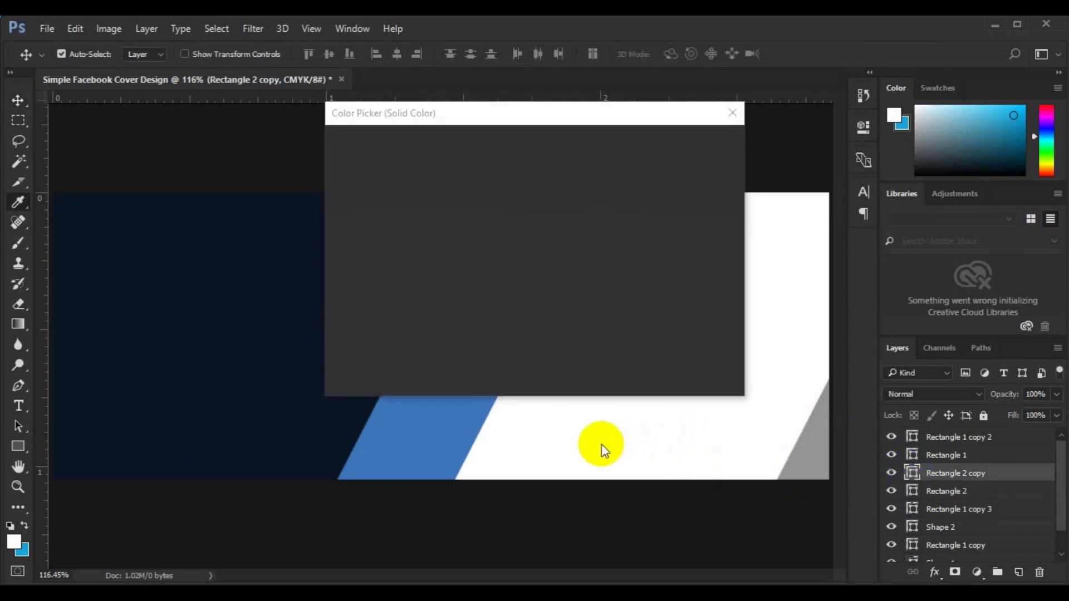
{"action": "left_click", "coordinate": [602, 443]}
{"action": "left_click", "coordinate": [686, 145]}
{"action": "key", "text": "v"}
{"action": "key", "text": "ctrl+1"}
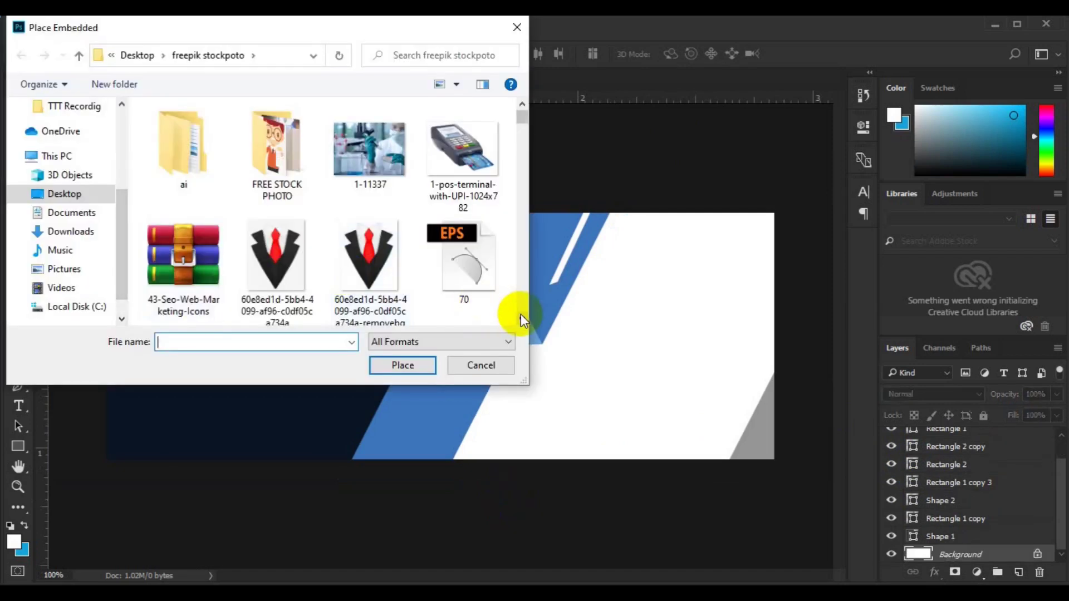
Step: Place the scientist-at-the-laboratory photo into the cover
{"action": "left_click", "coordinate": [522, 317]}
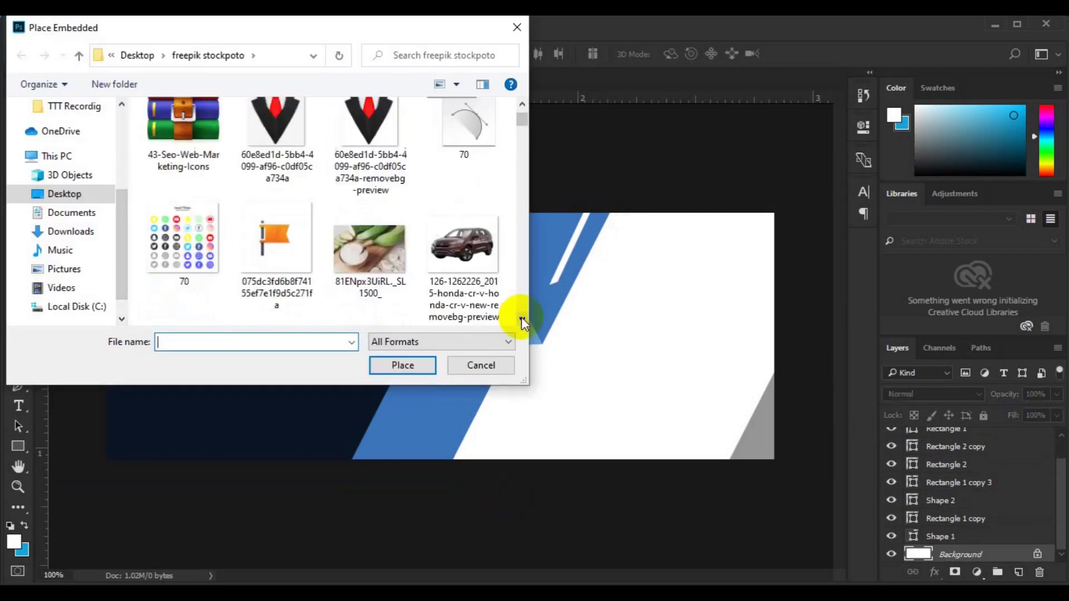
{"action": "left_click", "coordinate": [522, 318]}
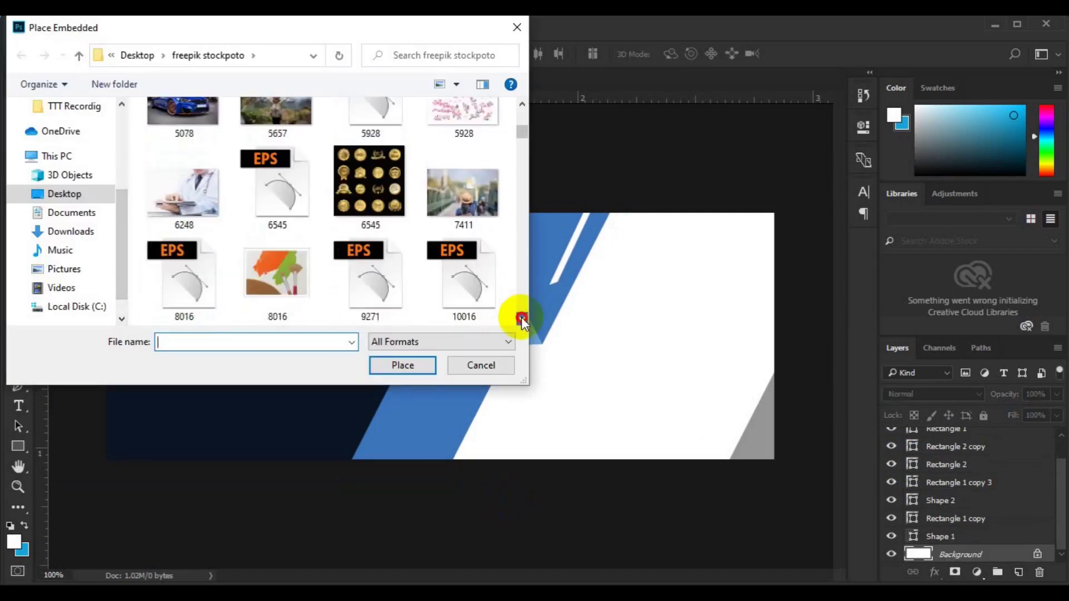
{"action": "left_click", "coordinate": [521, 318]}
{"action": "left_click", "coordinate": [522, 317]}
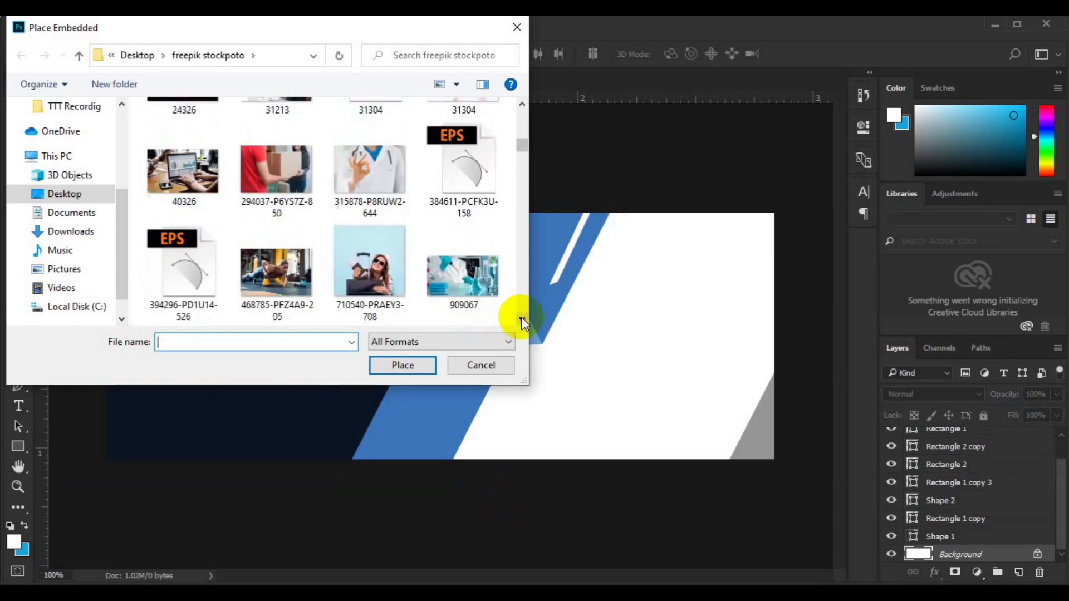
{"action": "left_click", "coordinate": [521, 318]}
{"action": "left_click", "coordinate": [521, 317]}
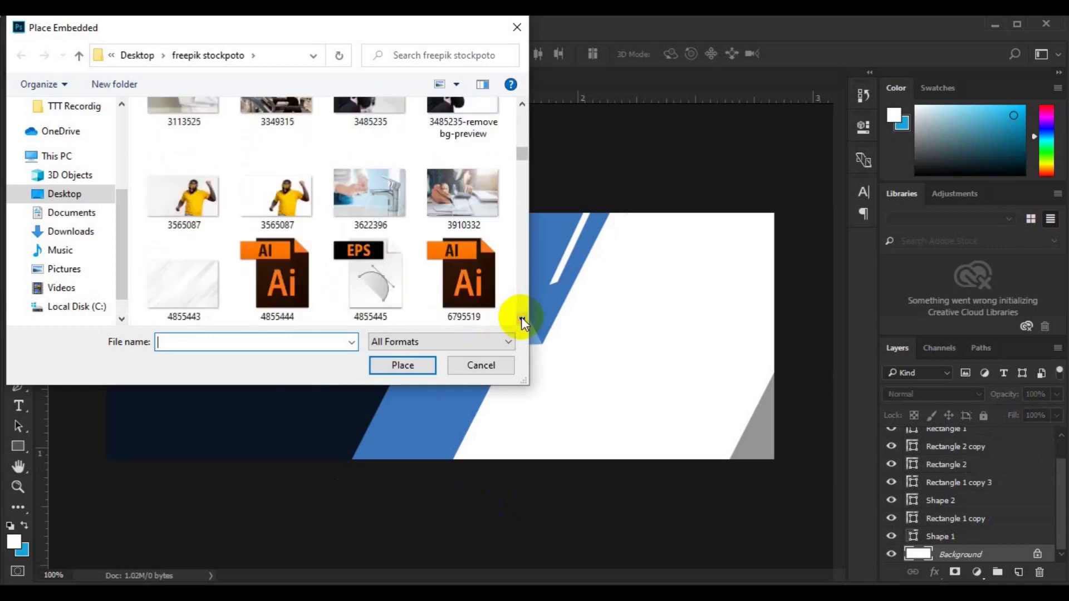
{"action": "left_click", "coordinate": [521, 318]}
{"action": "left_click", "coordinate": [521, 318]}
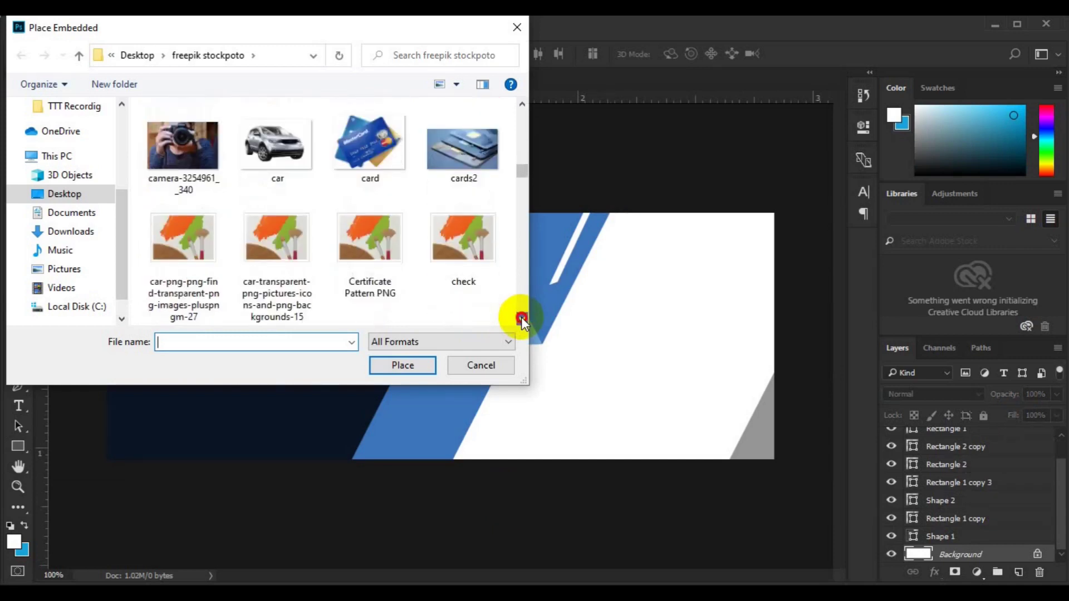
{"action": "left_click", "coordinate": [522, 317]}
{"action": "left_click", "coordinate": [521, 318]}
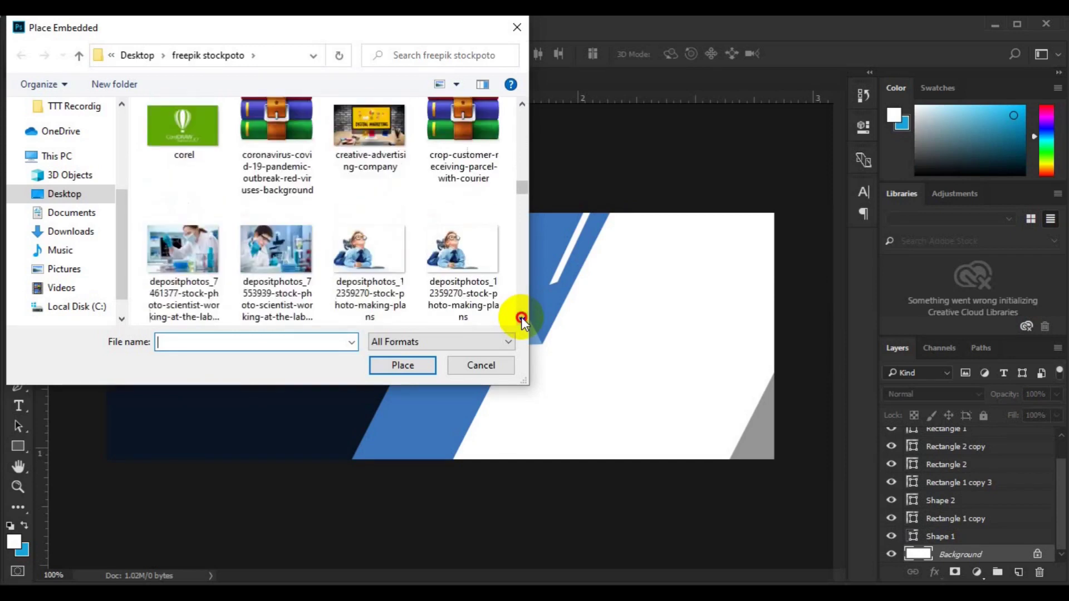
{"action": "left_click", "coordinate": [277, 170]}
{"action": "left_click", "coordinate": [394, 365]}
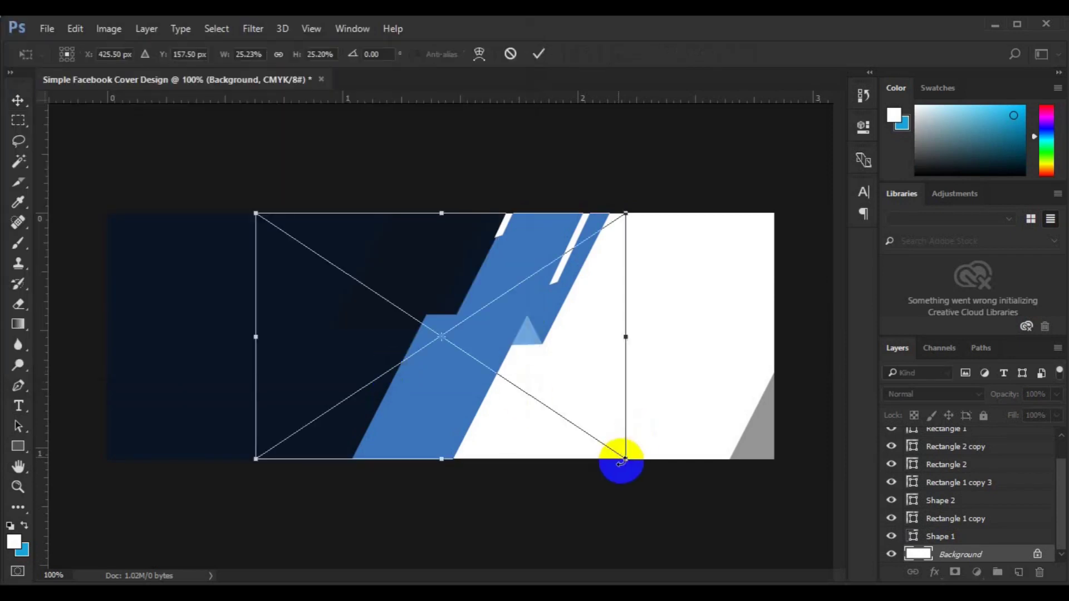
Step: Scale the photo to about 27%, move it to the right edge, flip it horizontally and commit
{"action": "left_click_drag", "start_coordinate": [626, 460], "coordinate": [646, 470]}
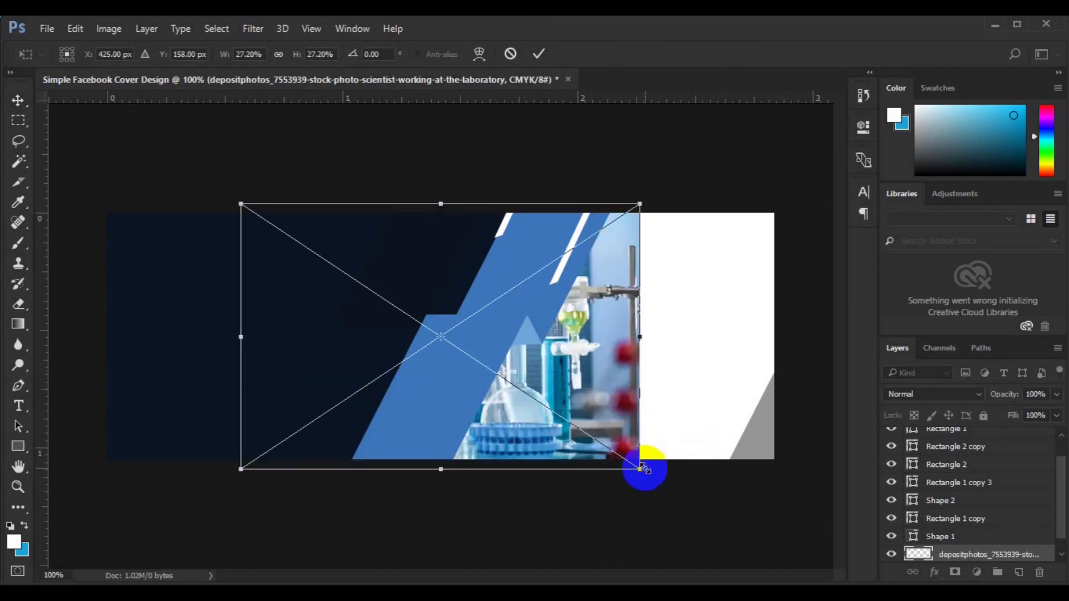
{"action": "left_click_drag", "start_coordinate": [635, 432], "coordinate": [767, 422]}
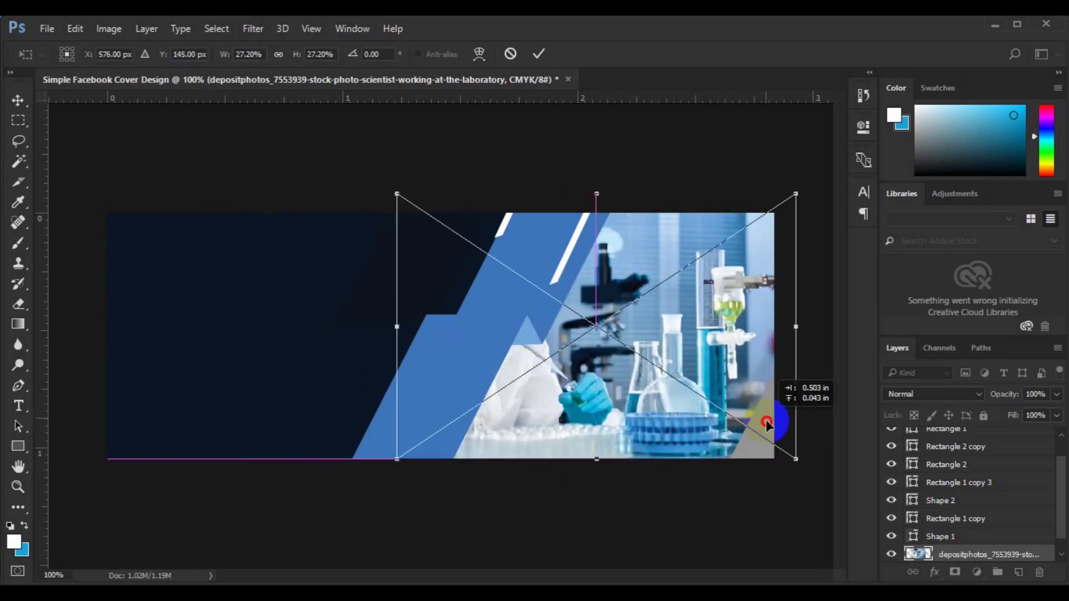
{"action": "key", "text": "Down"}
{"action": "key", "text": "Down"}
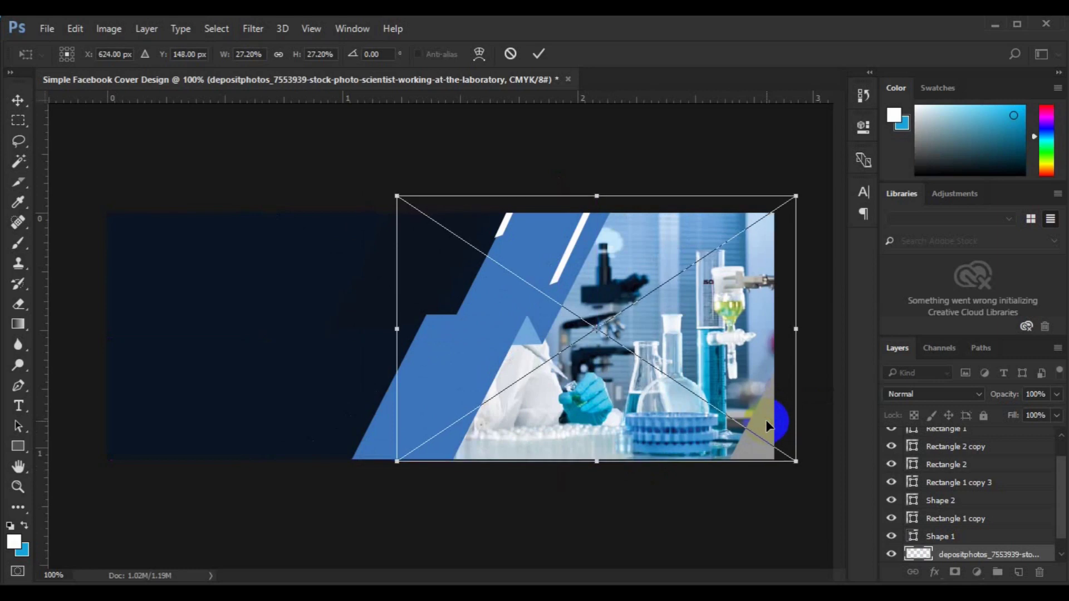
{"action": "key", "text": "Down"}
{"action": "key", "text": "Down"}
{"action": "key", "text": "Down"}
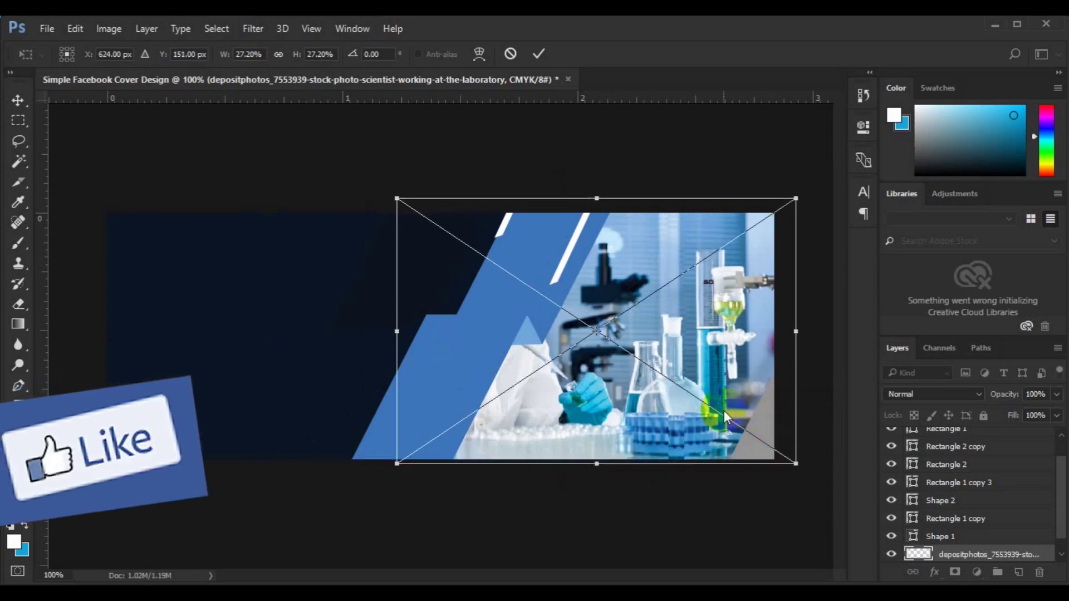
{"action": "right_click", "coordinate": [722, 409]}
{"action": "left_click", "coordinate": [783, 386]}
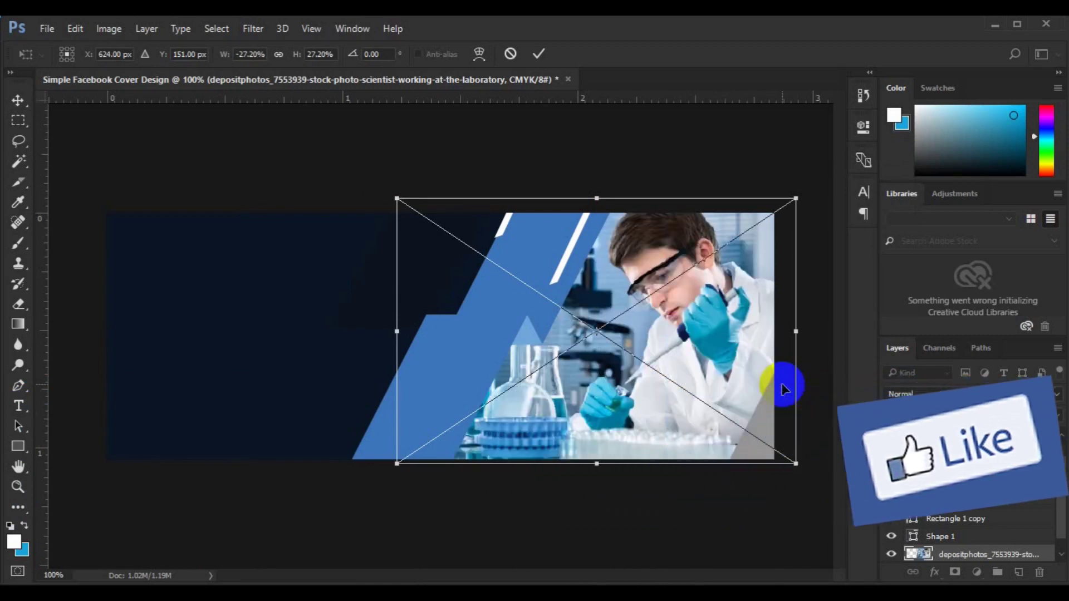
{"action": "key", "text": "Right"}
{"action": "key", "text": "Right"}
{"action": "key", "text": "Right"}
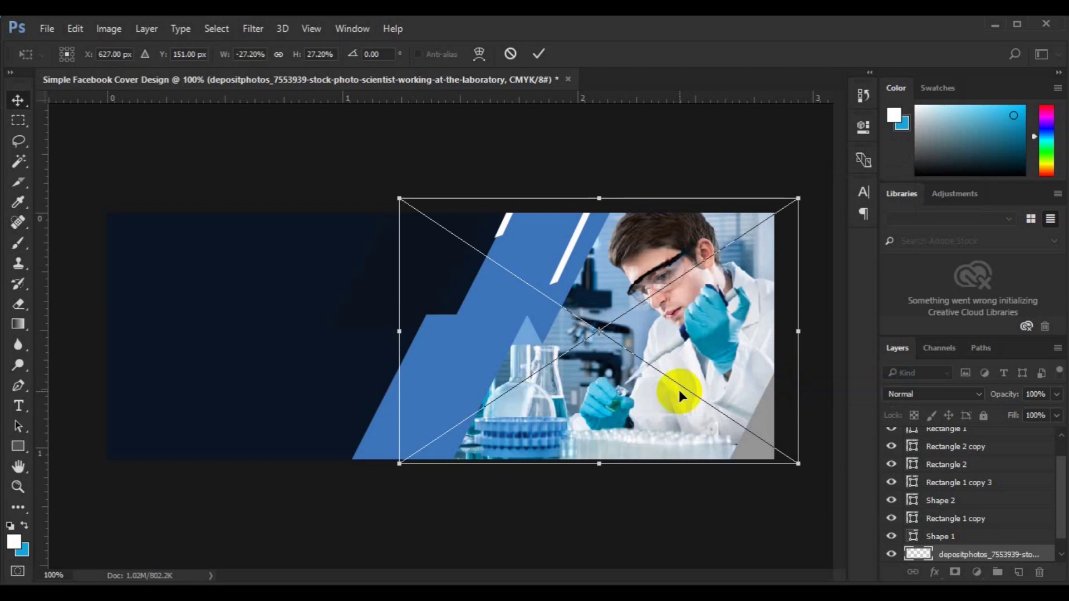
{"action": "key", "text": "Return"}
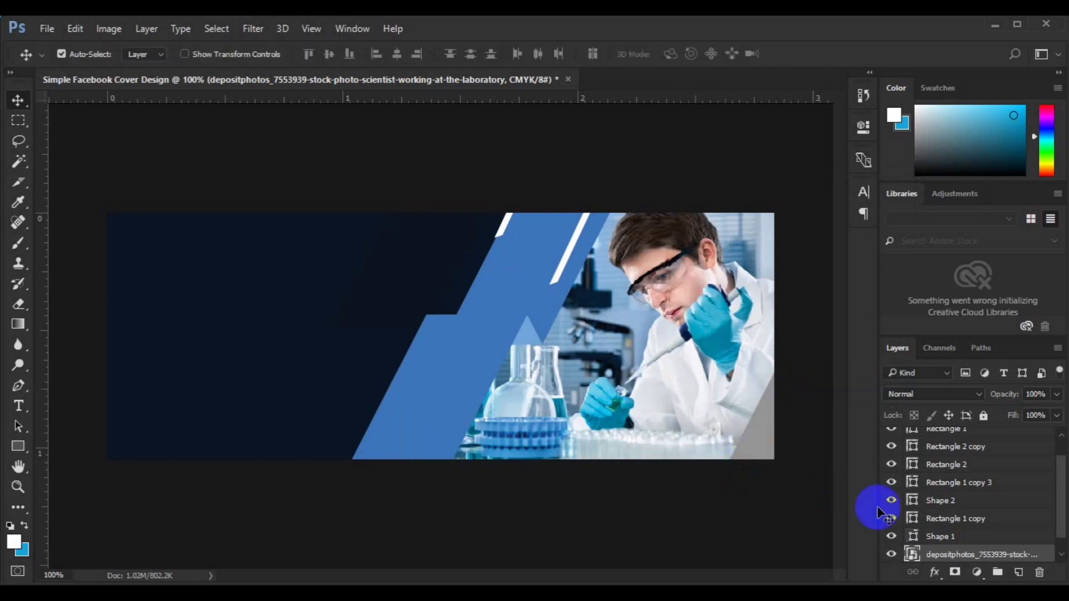
Step: Fill the Rectangle 1 copy 2 strip with the sampled blue #3c75bb
{"action": "scroll", "coordinate": [891, 490], "scroll_direction": "up", "scroll_amount": 2}
{"action": "left_click", "coordinate": [905, 440]}
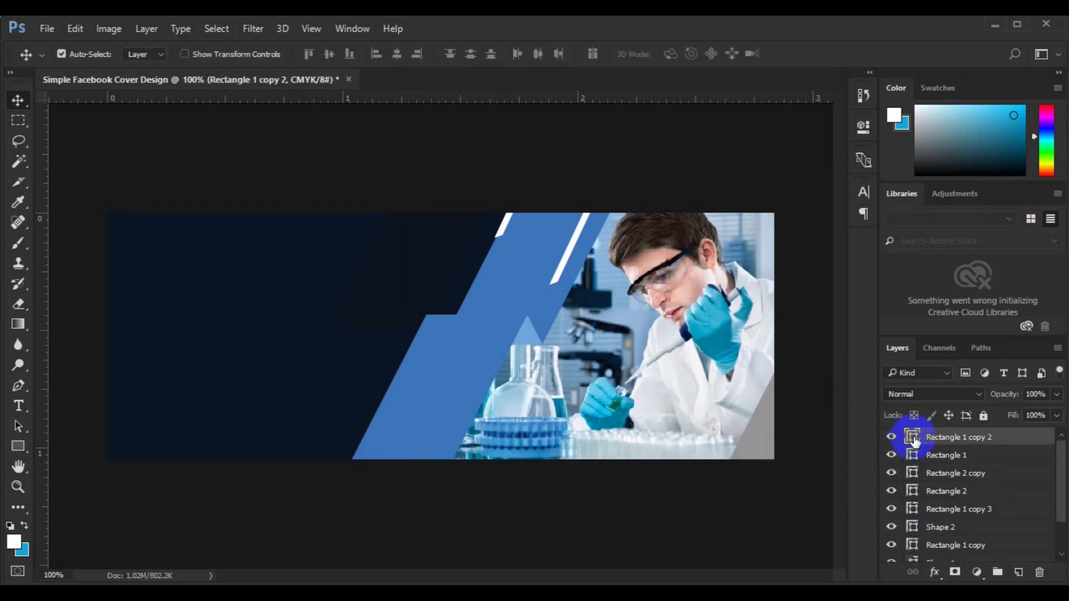
{"action": "double_click", "coordinate": [913, 439]}
{"action": "left_click", "coordinate": [420, 454]}
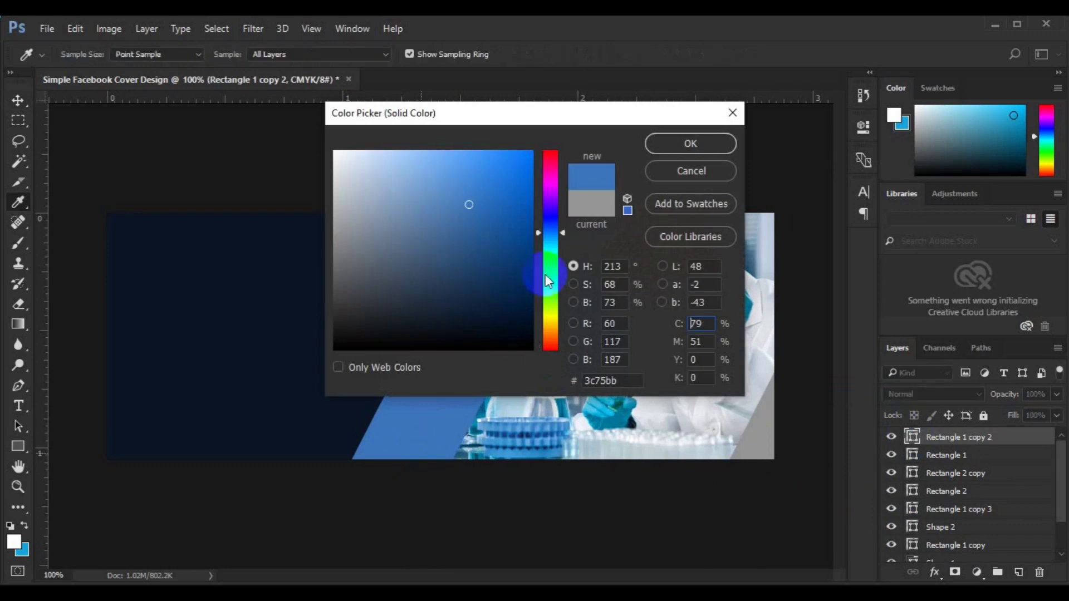
{"action": "left_click", "coordinate": [668, 146]}
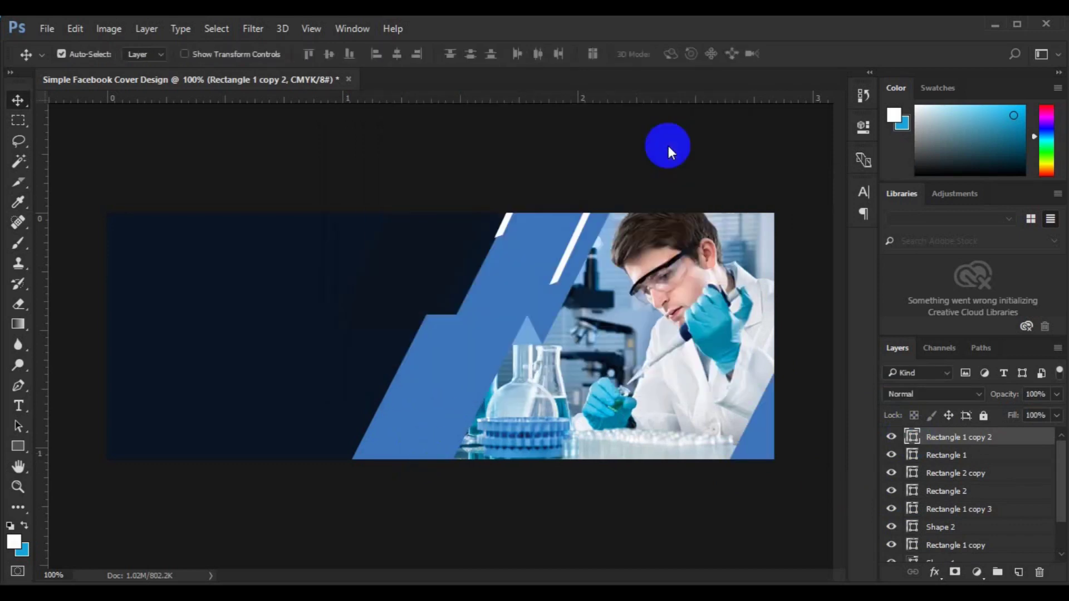
Step: Duplicate the dark parallelogram to the left as Rectangle 1 copy 4 at 88% opacity
{"action": "mouse_move", "coordinate": [417, 291]}
{"action": "left_mouse_down"}
{"action": "mouse_move", "coordinate": [209, 440]}
{"action": "mouse_move", "coordinate": [132, 477]}
{"action": "left_mouse_up"}
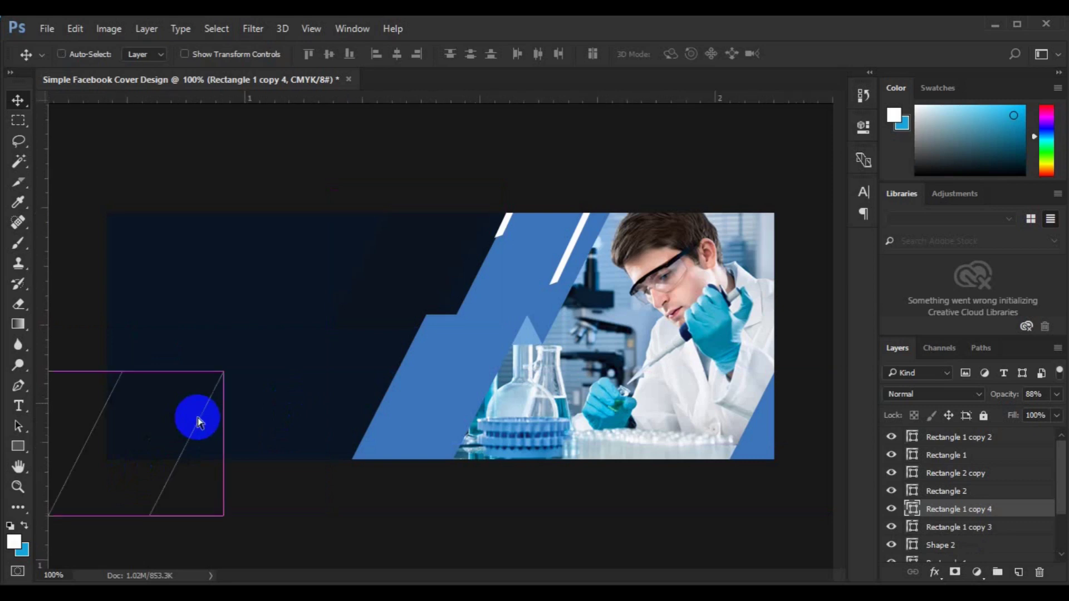
{"action": "key", "text": "ctrl+plus"}
{"action": "left_click", "coordinate": [476, 266]}
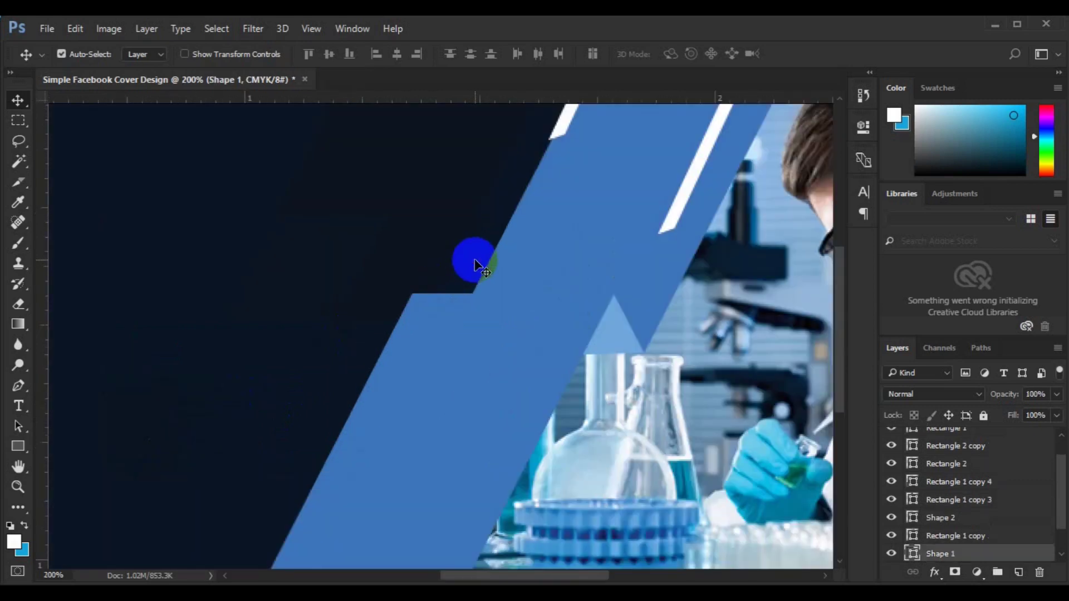
{"action": "key", "text": "ctrl+t"}
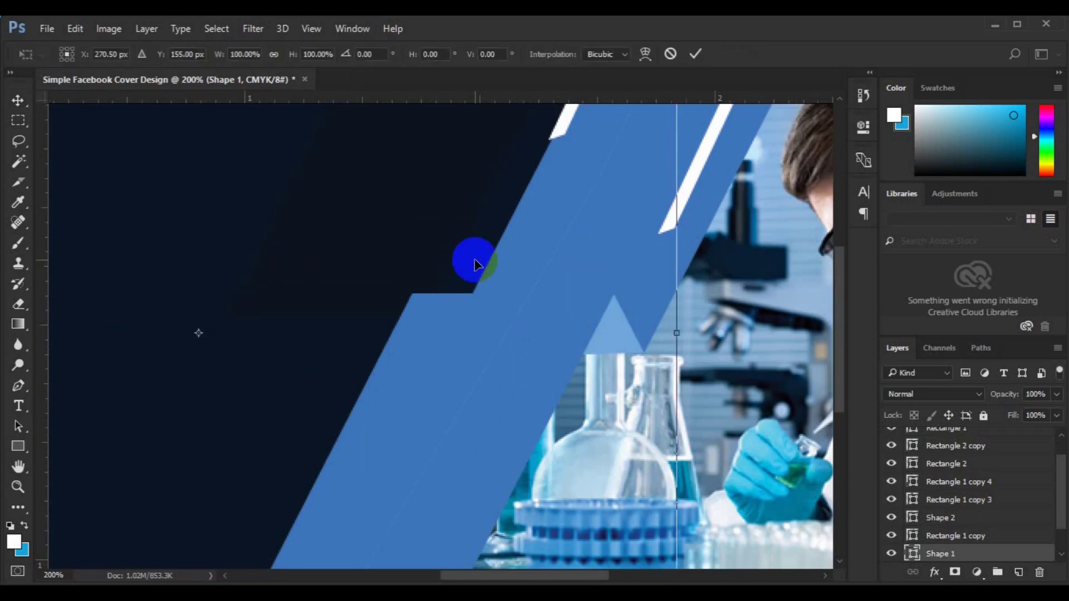
{"action": "key", "text": "Return"}
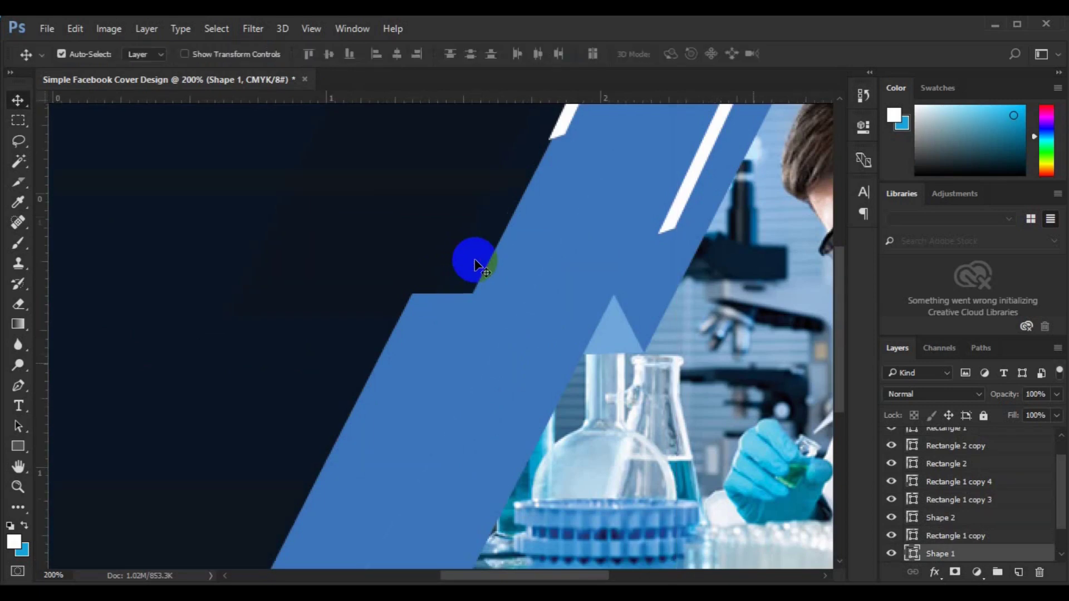
{"action": "key", "text": "ctrl+0"}
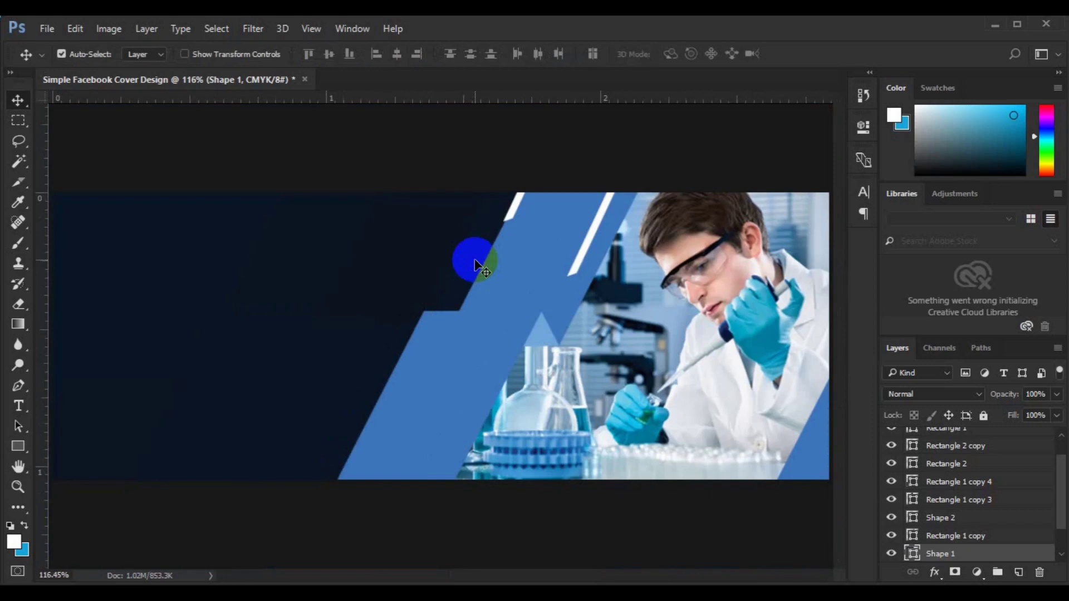
{"action": "left_click", "coordinate": [455, 266]}
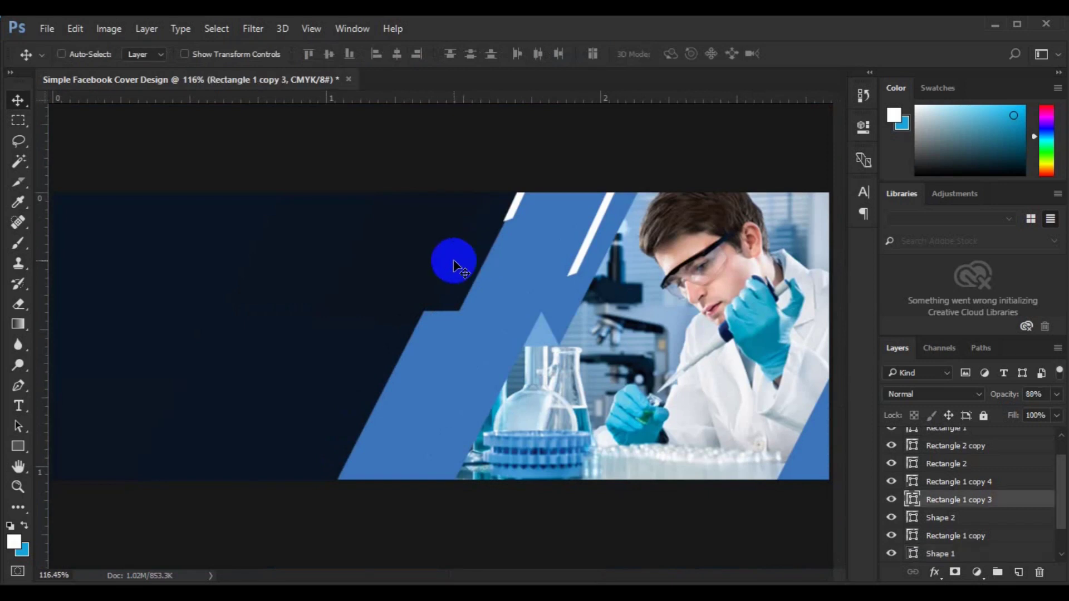
Step: Move the dark parallelogram Rectangle 1 copy 3 up about 9 px and commit
{"action": "key", "text": "ctrl+t"}
{"action": "mouse_move", "coordinate": [455, 266]}
{"action": "left_mouse_down"}
{"action": "mouse_move", "coordinate": [376, 264]}
{"action": "mouse_move", "coordinate": [434, 275]}
{"action": "mouse_move", "coordinate": [379, 256]}
{"action": "left_mouse_up"}
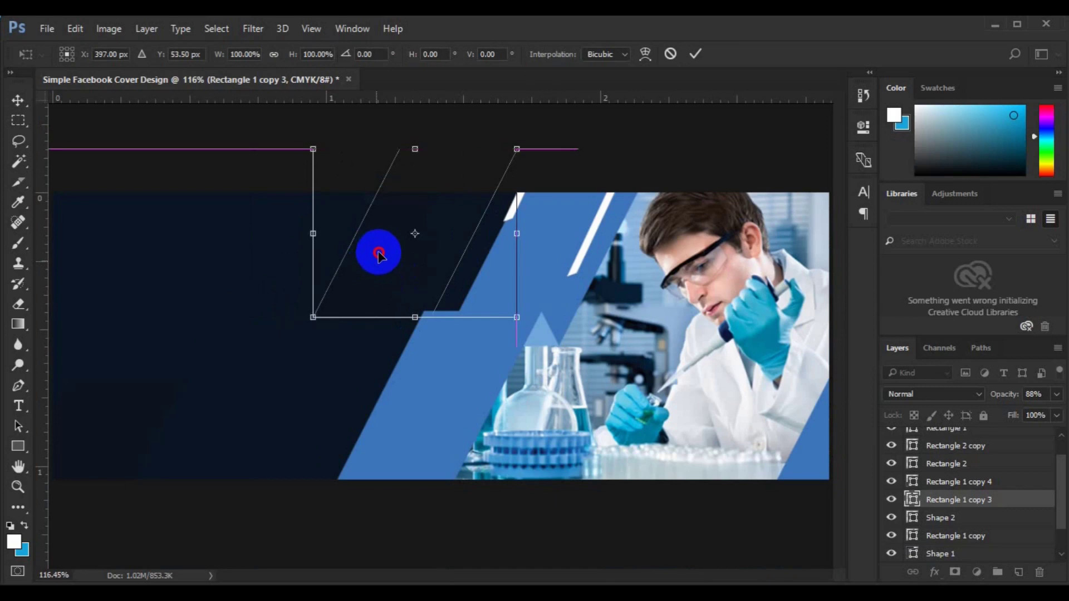
{"action": "left_click_drag", "start_coordinate": [379, 255], "coordinate": [379, 251]}
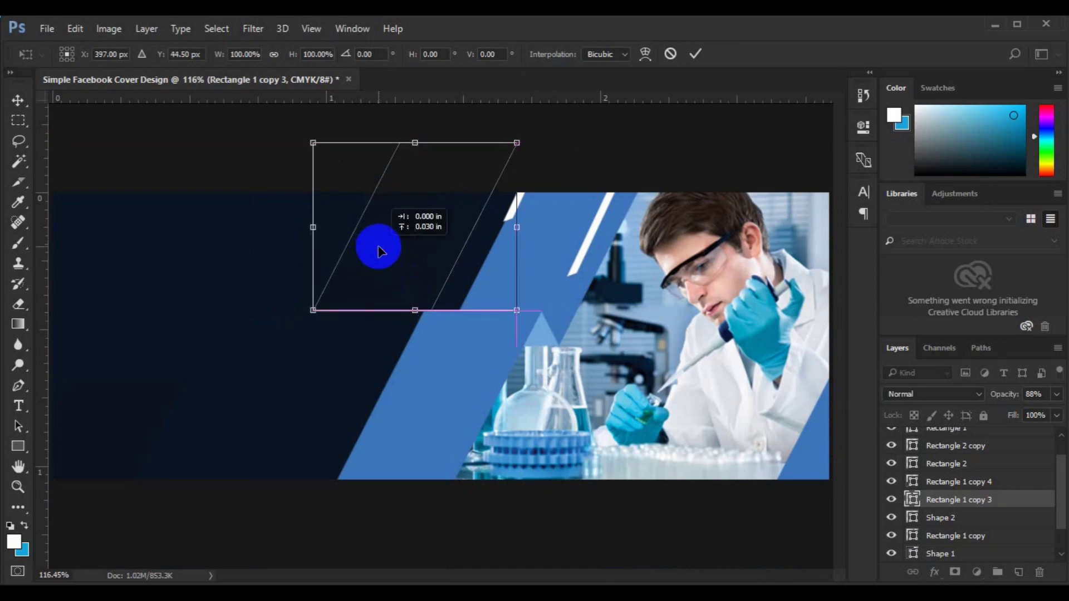
{"action": "key", "text": "Return"}
Step: Zoom and pan around the cover to check the blue shape's edges
{"action": "key", "text": "ctrl+plus"}
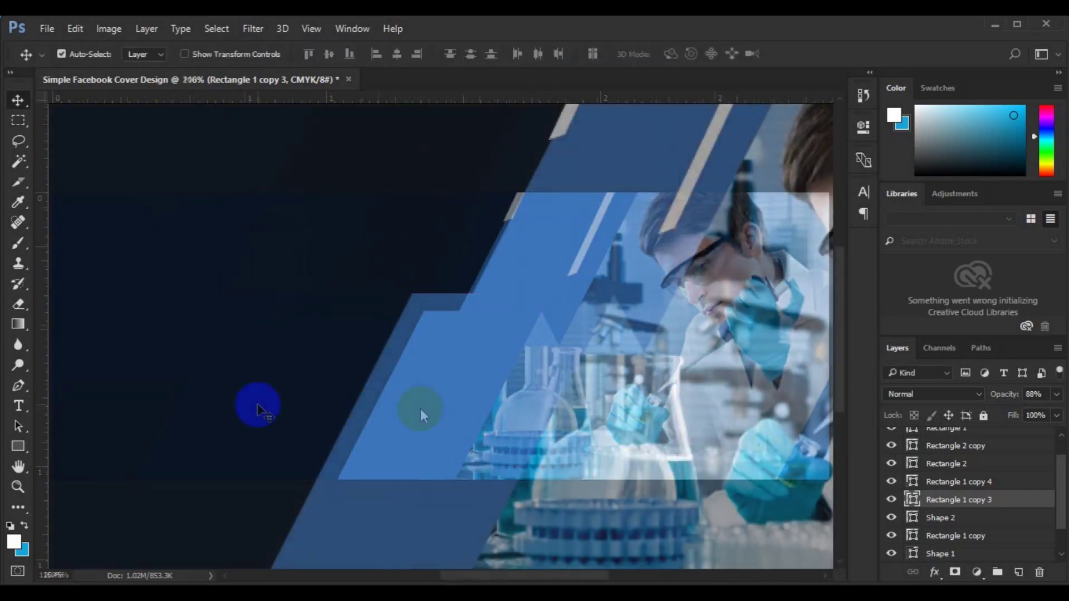
{"action": "mouse_move", "coordinate": [454, 401]}
{"action": "left_mouse_down"}
{"action": "mouse_move", "coordinate": [562, 447]}
{"action": "mouse_move", "coordinate": [639, 434]}
{"action": "left_mouse_up"}
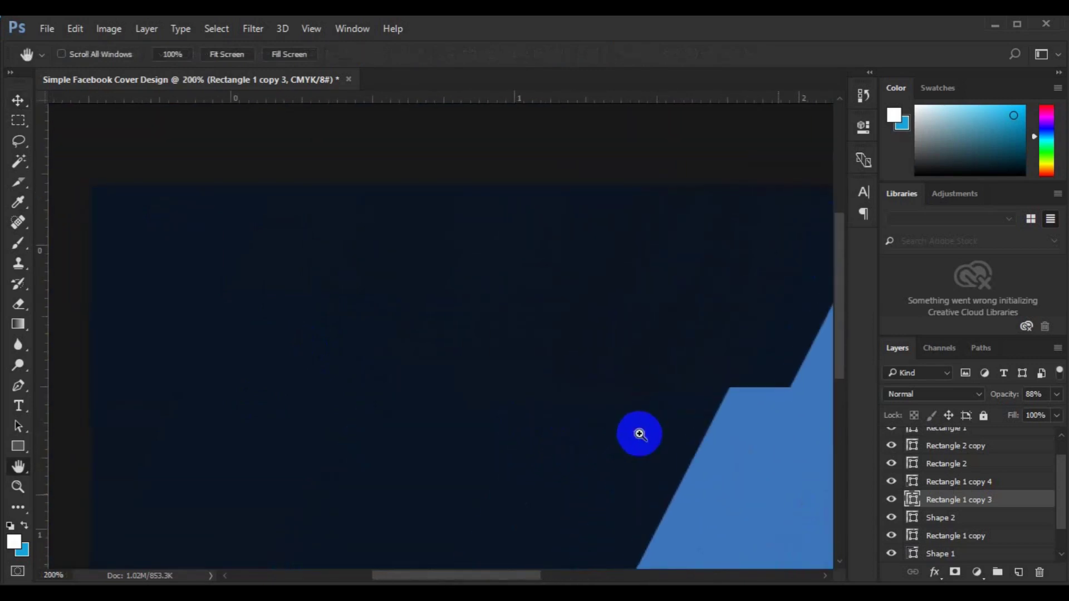
{"action": "left_click", "coordinate": [639, 434], "text": "alt"}
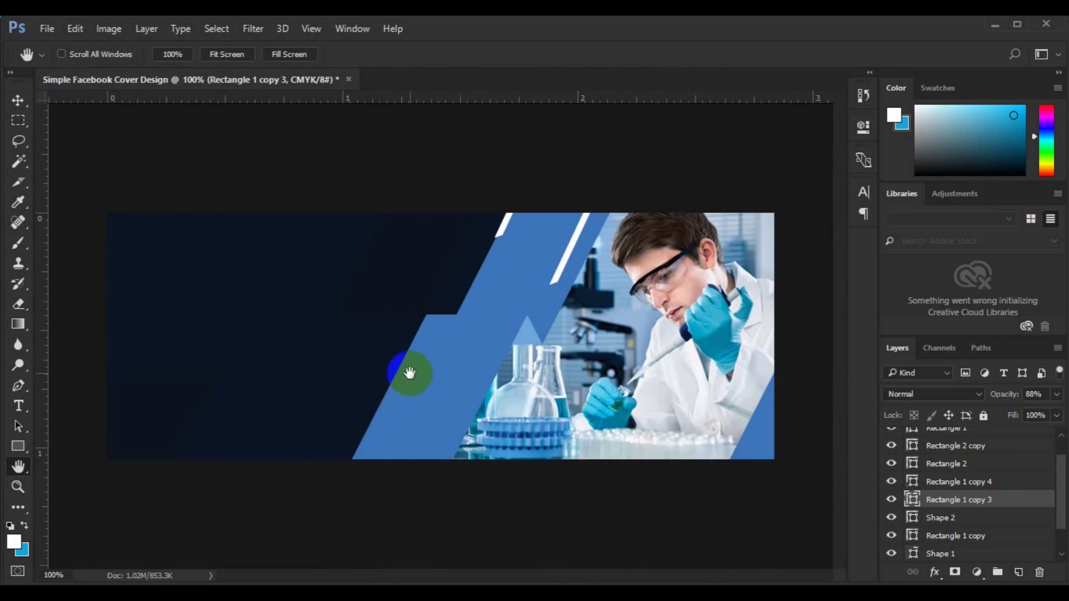
{"action": "left_click", "coordinate": [410, 374], "text": "ctrl"}
{"action": "left_click_drag", "start_coordinate": [470, 417], "coordinate": [531, 432]}
{"action": "left_click", "coordinate": [532, 432], "text": "alt"}
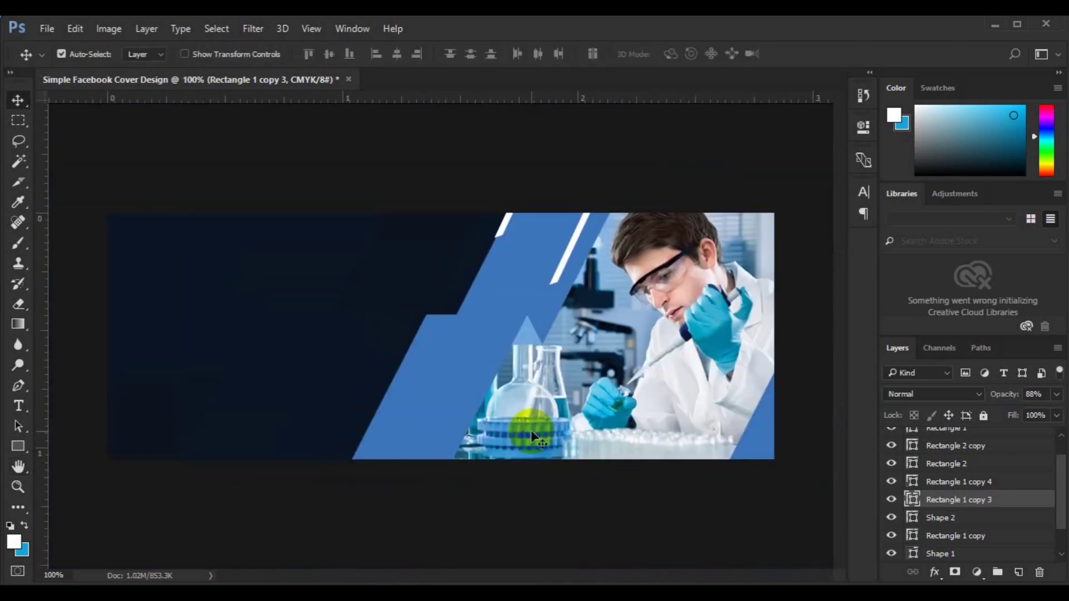
{"action": "left_click", "coordinate": [19, 406]}
Step: Type the two-line heading 'Medical' / 'Facebook Cover' at the cover's left and left-align it
{"action": "left_click", "coordinate": [1018, 570]}
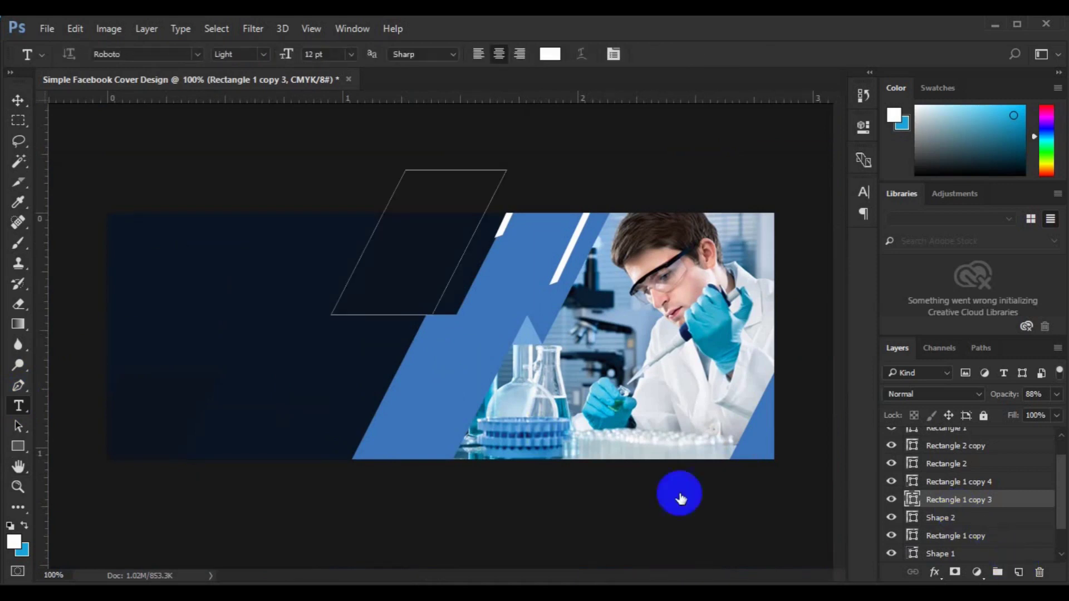
{"action": "left_click", "coordinate": [135, 288]}
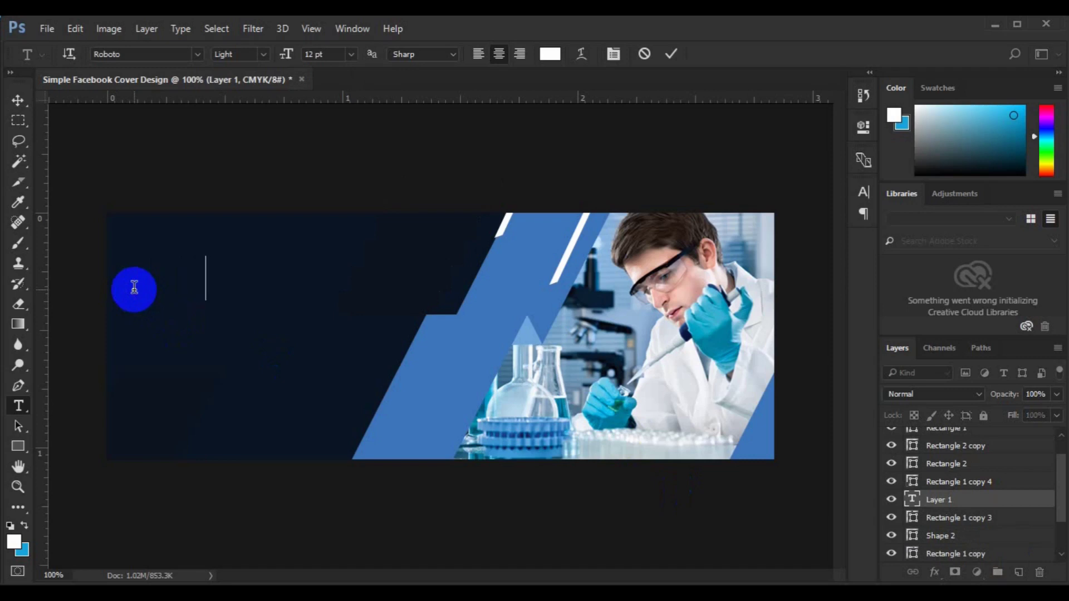
{"action": "type", "text": "Medical"}
{"action": "key", "text": "Return"}
{"action": "type", "text": "Facebook Cover"}
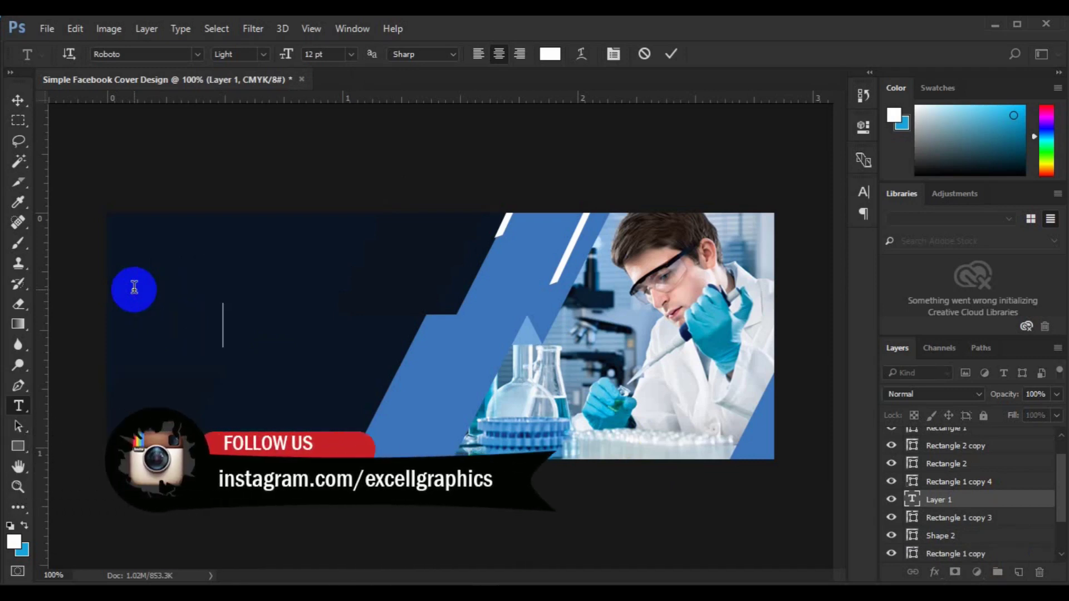
{"action": "key", "text": "ctrl+a"}
{"action": "left_click", "coordinate": [478, 54]}
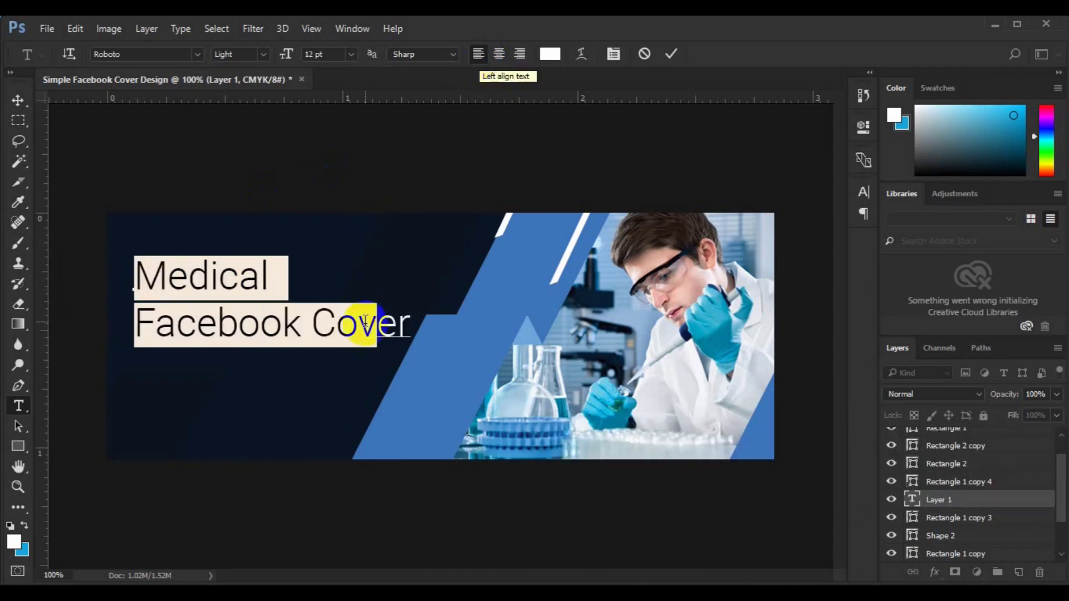
{"action": "left_click", "coordinate": [142, 278]}
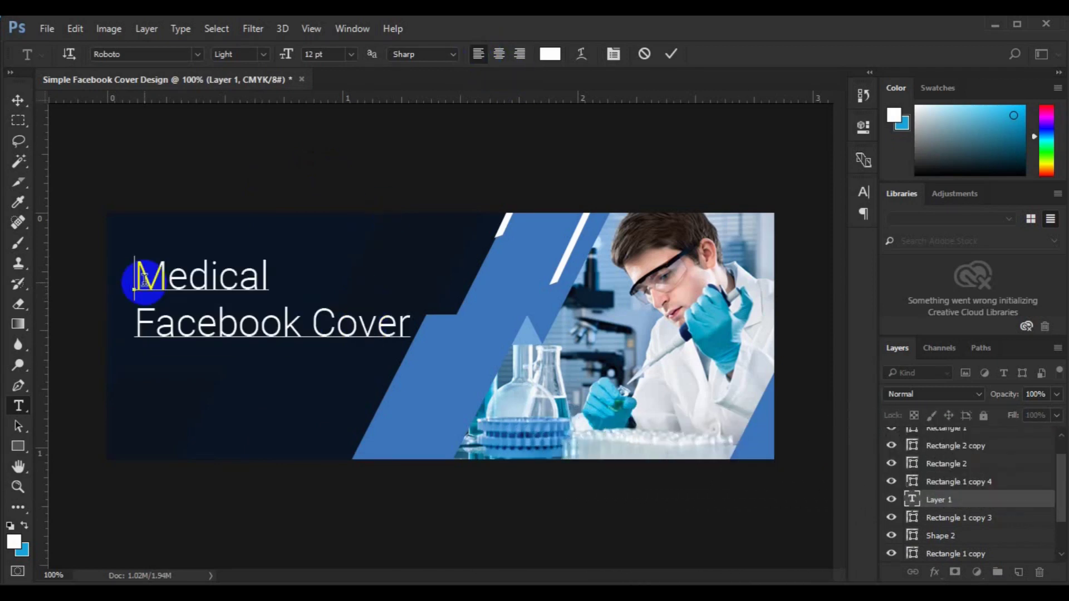
Step: Colour the word 'Medical' with the sampled slanted-shape blue
{"action": "triple_click", "coordinate": [144, 278]}
{"action": "left_click", "coordinate": [550, 54]}
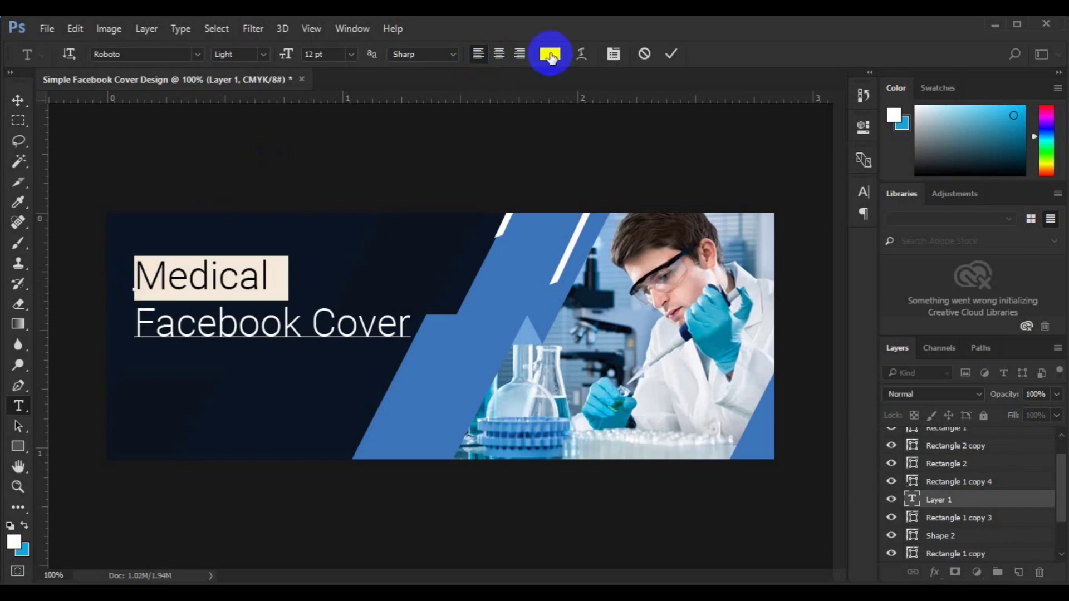
{"action": "left_click", "coordinate": [445, 411]}
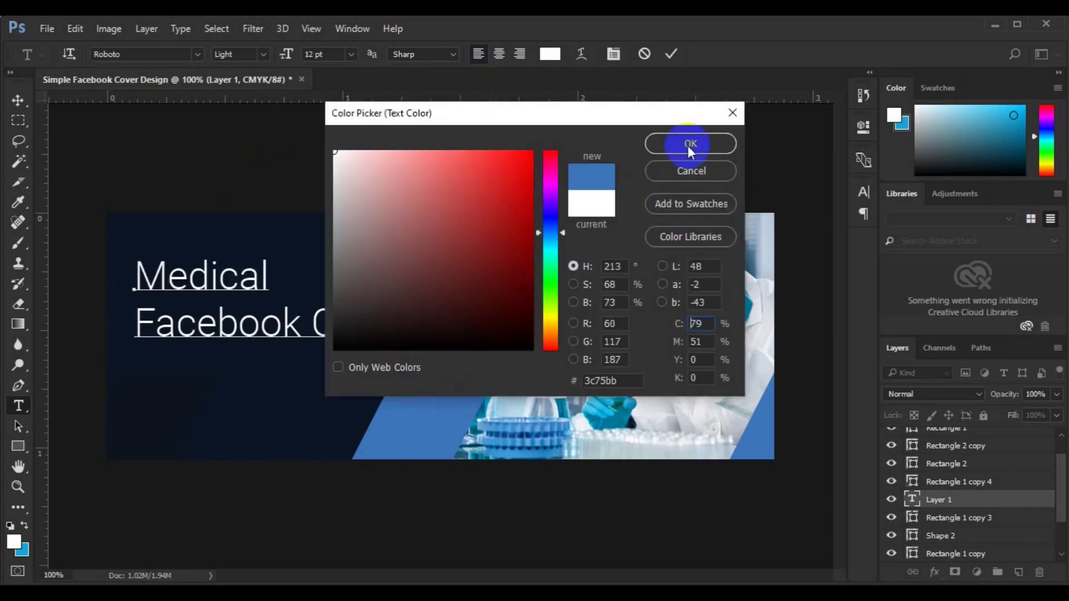
{"action": "left_click", "coordinate": [689, 143]}
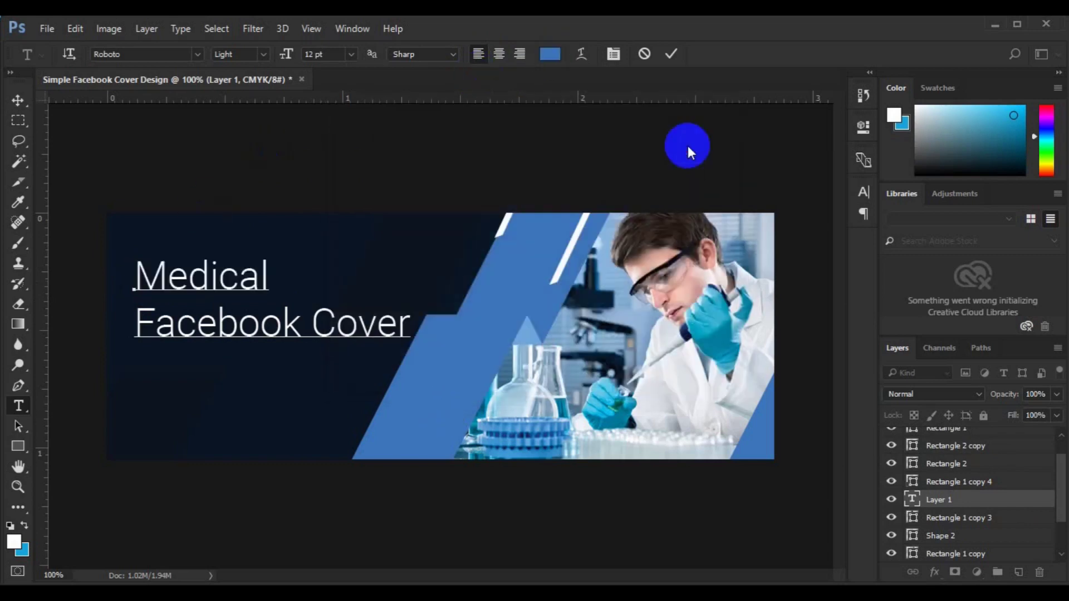
Step: Set the 'Facebook Cover' line to the Medium font weight
{"action": "left_click", "coordinate": [138, 325]}
{"action": "triple_click", "coordinate": [138, 325]}
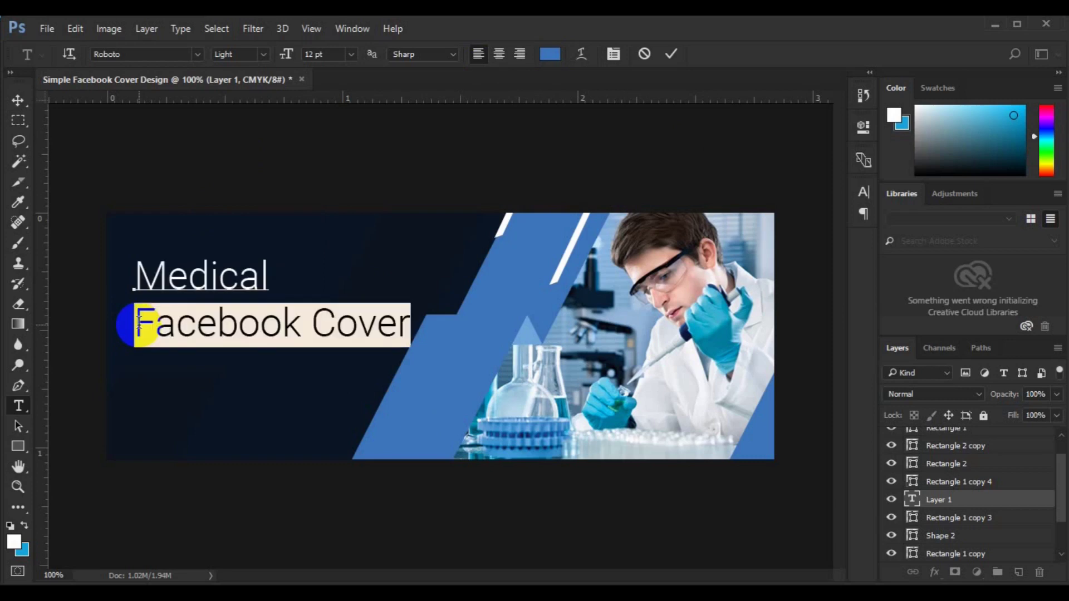
{"action": "left_click", "coordinate": [264, 54]}
{"action": "left_click", "coordinate": [234, 135]}
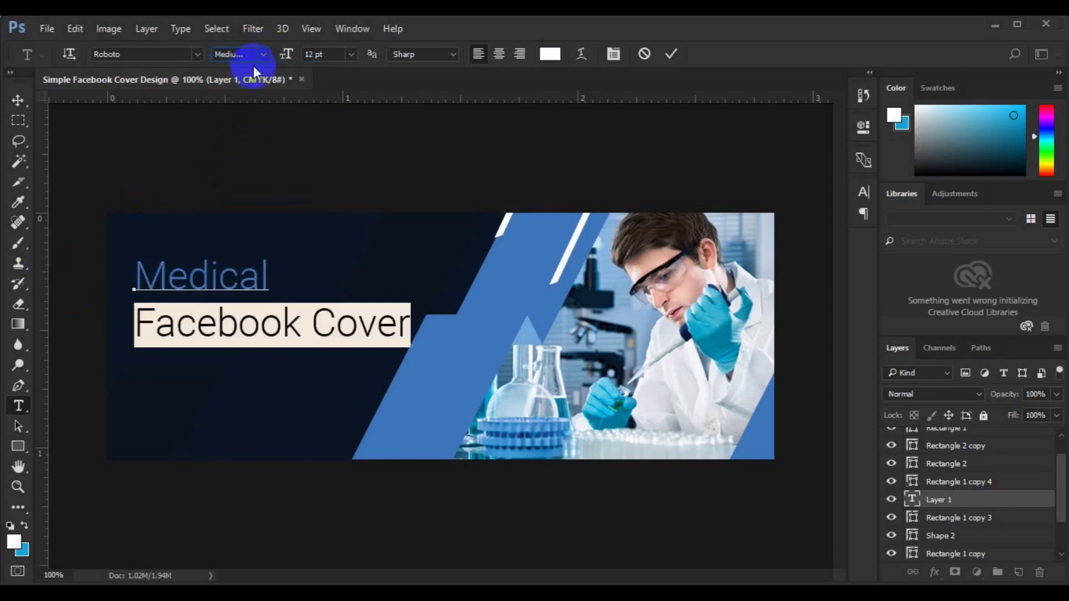
{"action": "left_click", "coordinate": [265, 54]}
{"action": "left_click", "coordinate": [254, 128]}
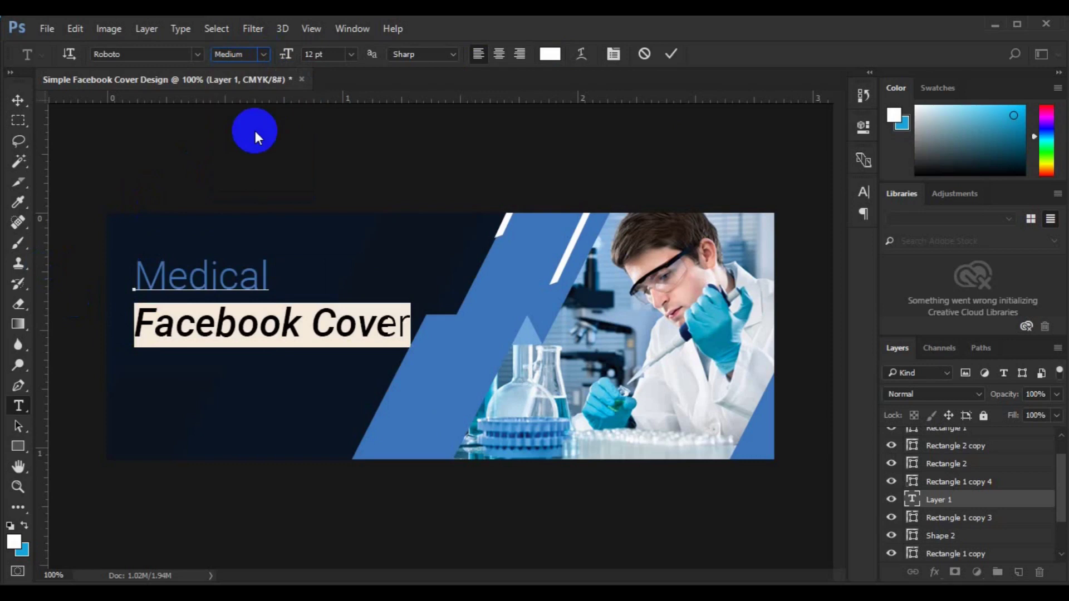
{"action": "left_click", "coordinate": [17, 100]}
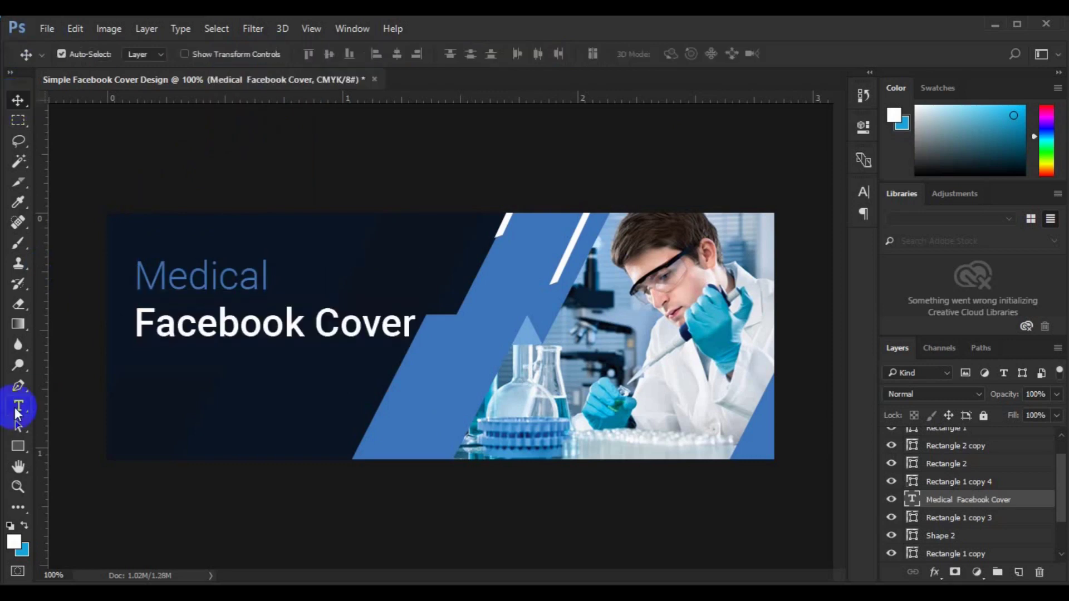
Step: Set the whole heading to 10 pt with 11 pt leading
{"action": "left_click", "coordinate": [162, 316]}
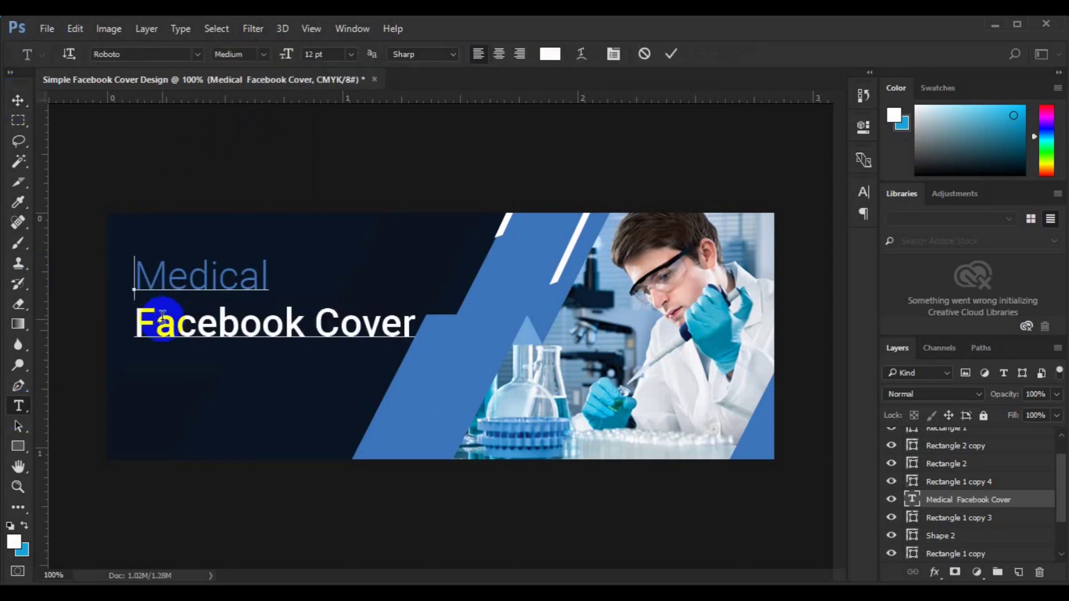
{"action": "key", "text": "ctrl+a"}
{"action": "key", "text": "ctrl+t"}
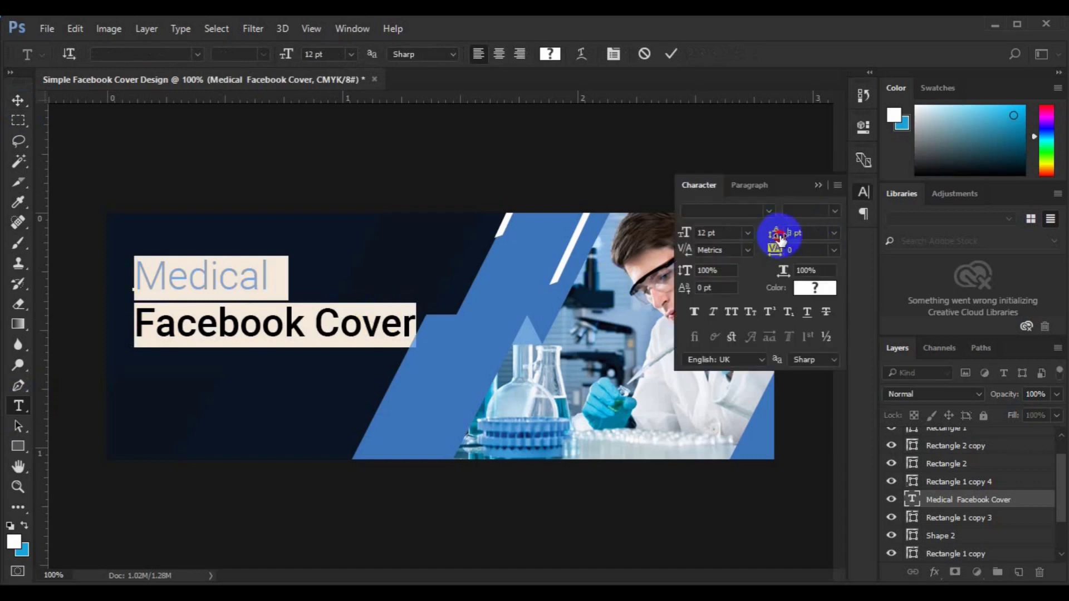
{"action": "left_click_drag", "start_coordinate": [778, 237], "coordinate": [791, 237]}
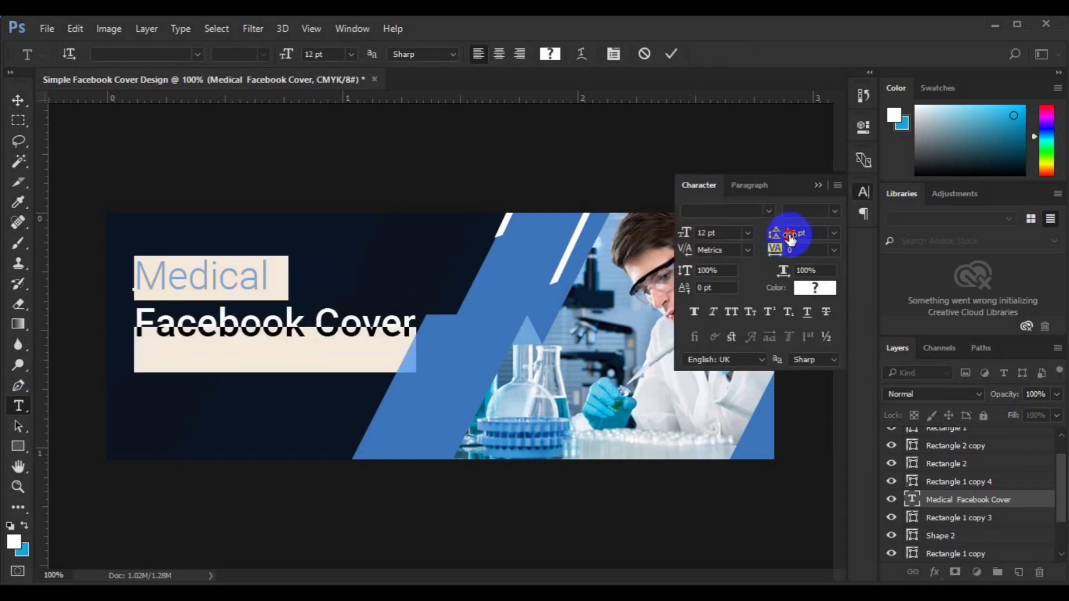
{"action": "left_click_drag", "start_coordinate": [790, 237], "coordinate": [775, 236]}
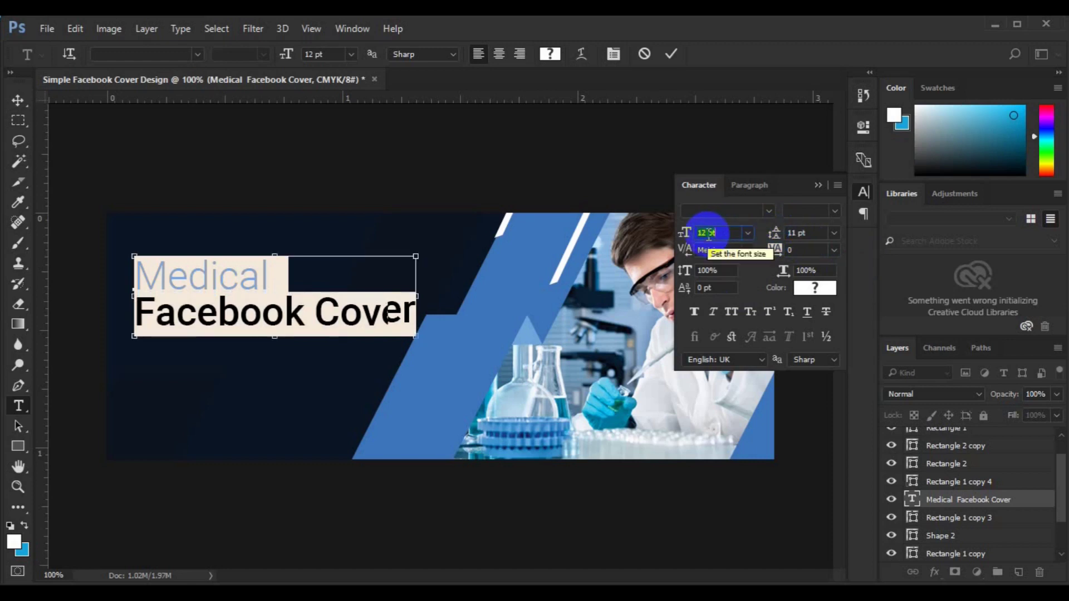
{"action": "type", "text": "10"}
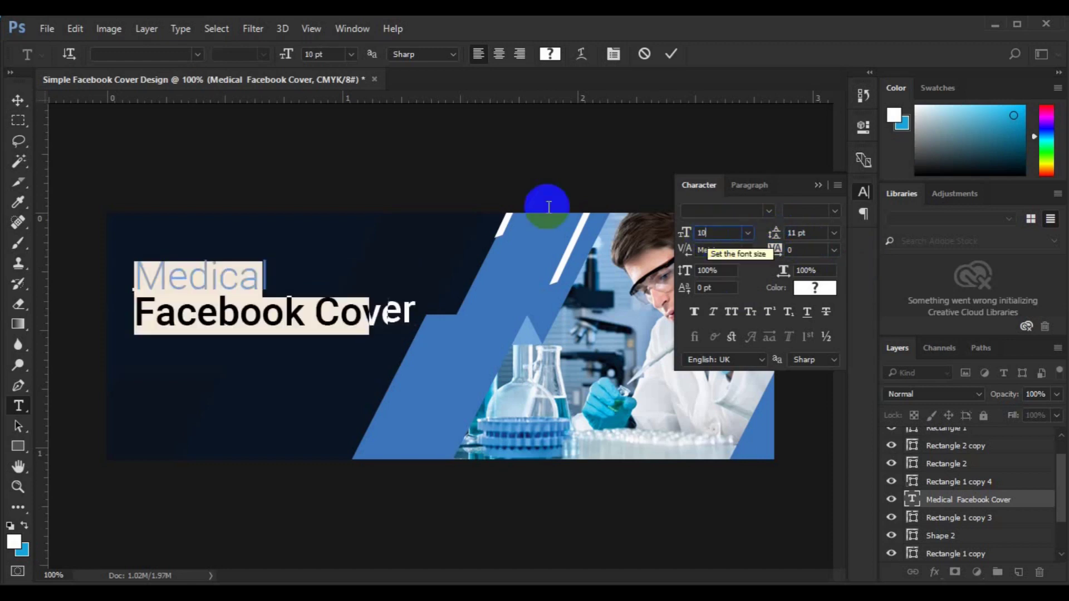
{"action": "left_click", "coordinate": [12, 105]}
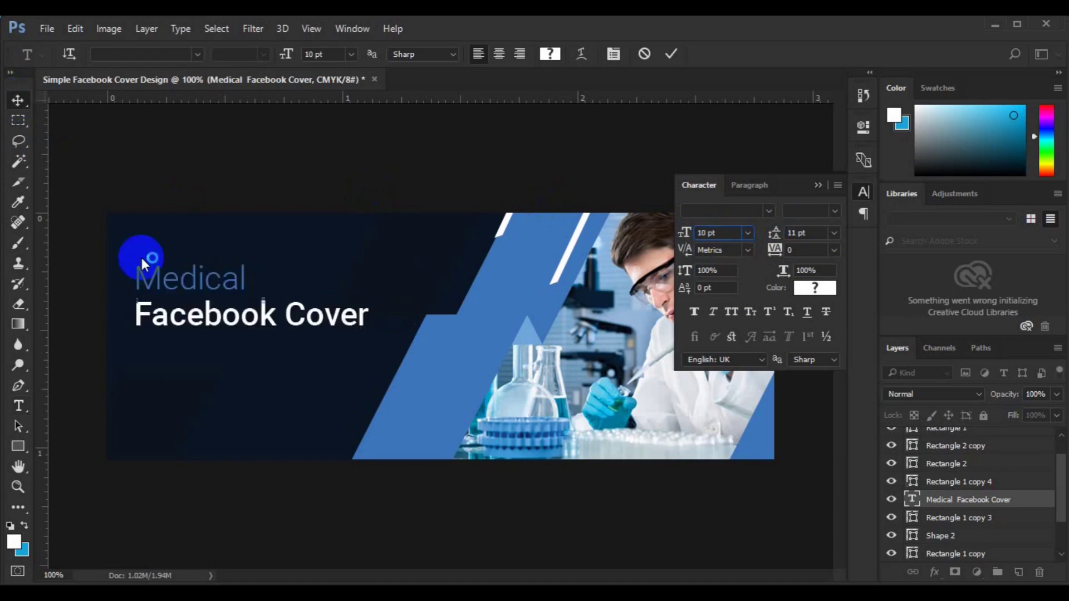
Step: Nudge the heading left, save the design as a PSD and add an empty Layer 1
{"action": "left_click", "coordinate": [184, 289]}
{"action": "left_click_drag", "start_coordinate": [184, 289], "coordinate": [180, 289]}
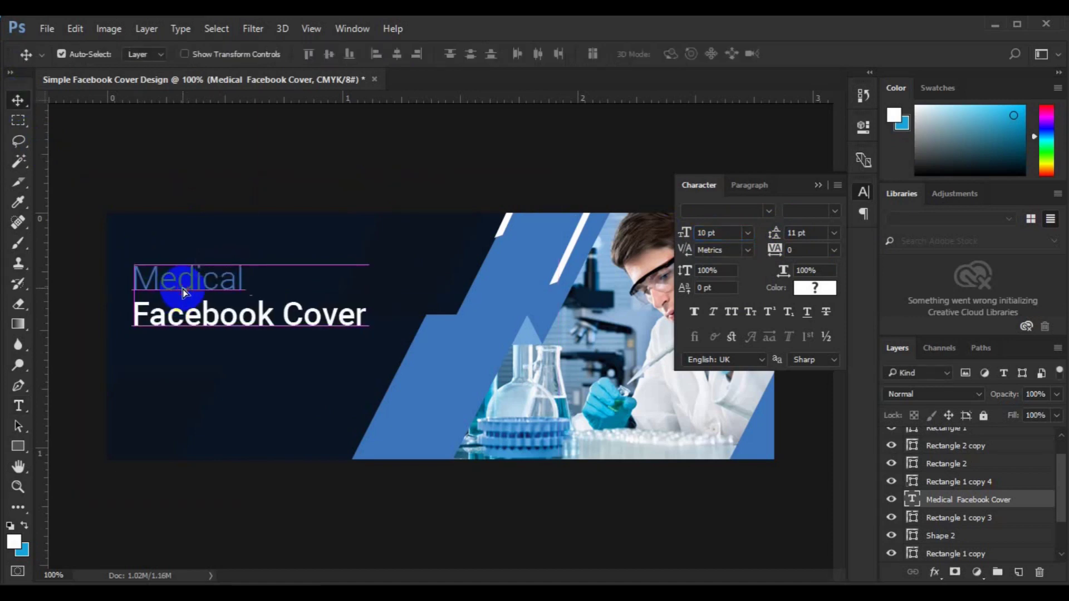
{"action": "left_click", "coordinate": [818, 185]}
{"action": "key", "text": "ctrl+s"}
{"action": "left_click", "coordinate": [1024, 569]}
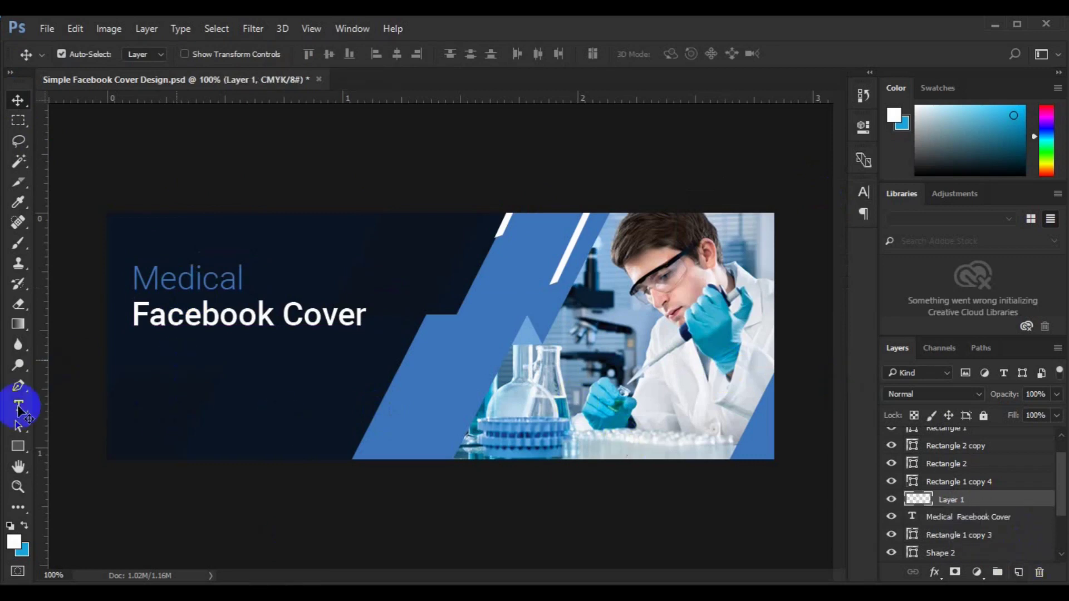
Step: Draw a paragraph text box below the heading and fill it with Lorem ipsum placeholder text
{"action": "left_click", "coordinate": [18, 406]}
{"action": "left_click", "coordinate": [352, 56]}
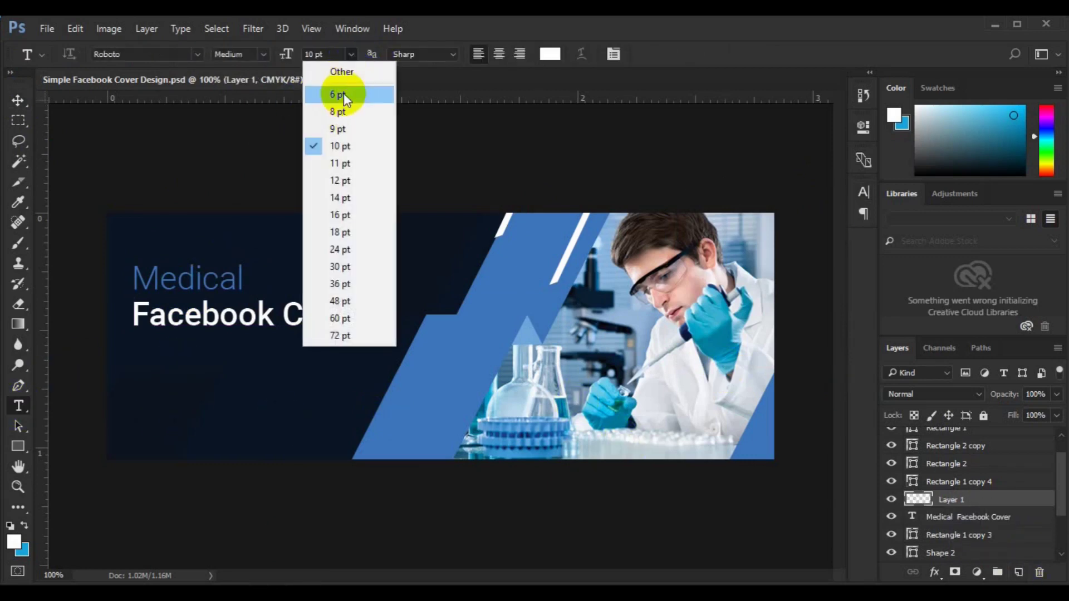
{"action": "left_click", "coordinate": [343, 93]}
{"action": "left_click_drag", "start_coordinate": [134, 346], "coordinate": [366, 387]}
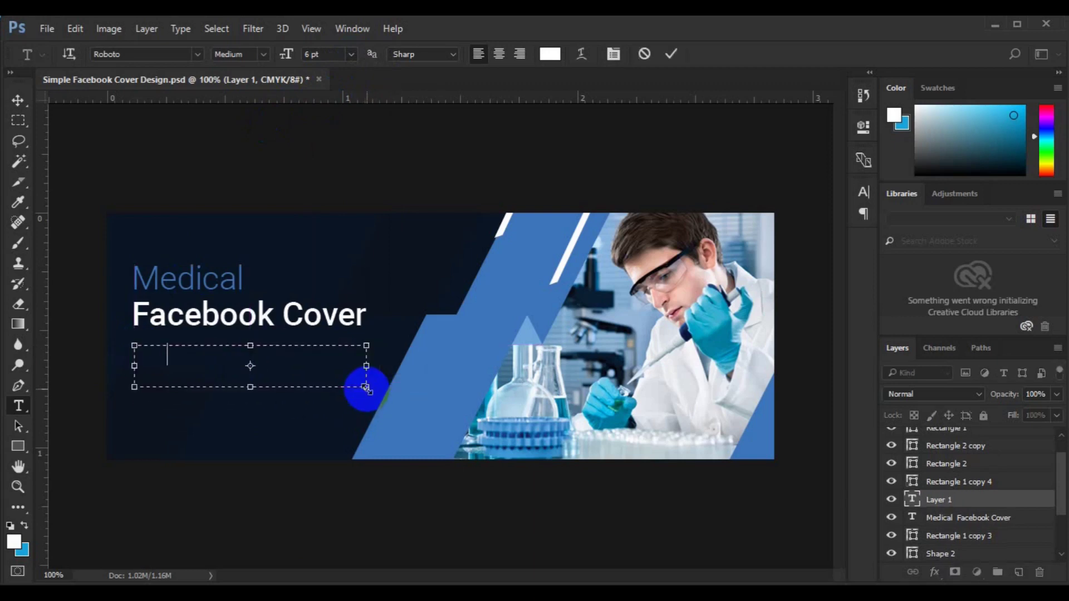
{"action": "key", "text": "ctrl+a"}
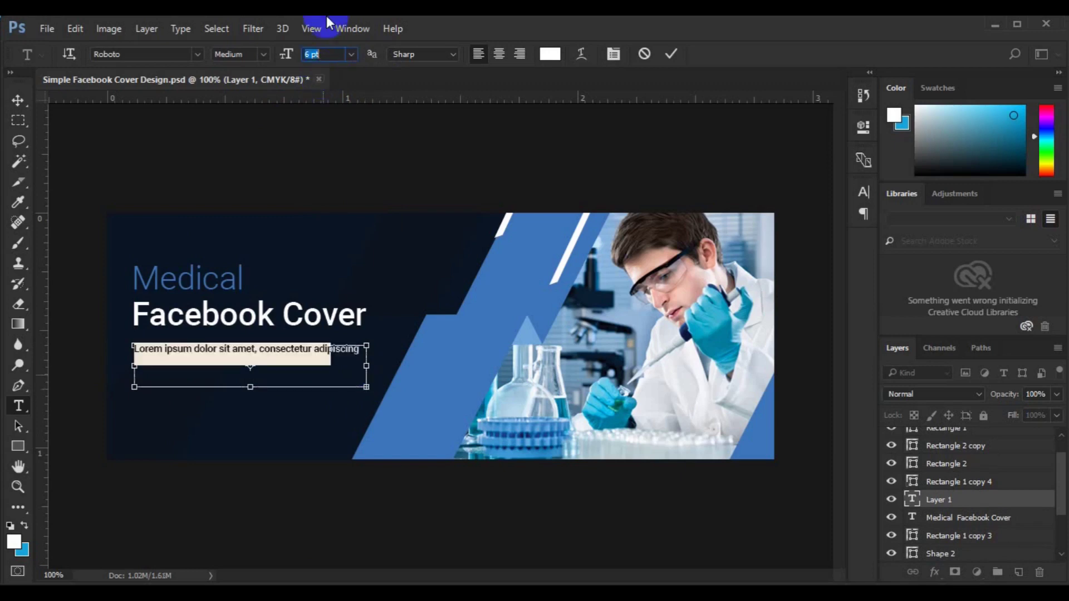
{"action": "double_click", "coordinate": [310, 53]}
{"action": "type", "text": "16"}
{"action": "key", "text": "Return"}
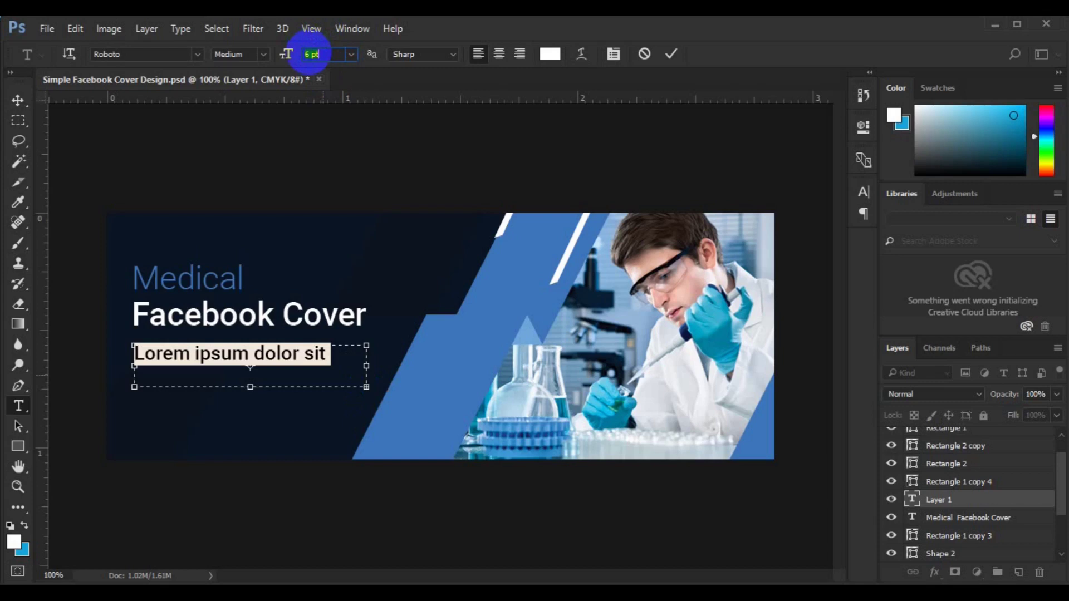
Step: Set the Lorem ipsum paragraph to 3 pt with Auto leading
{"action": "type", "text": "3"}
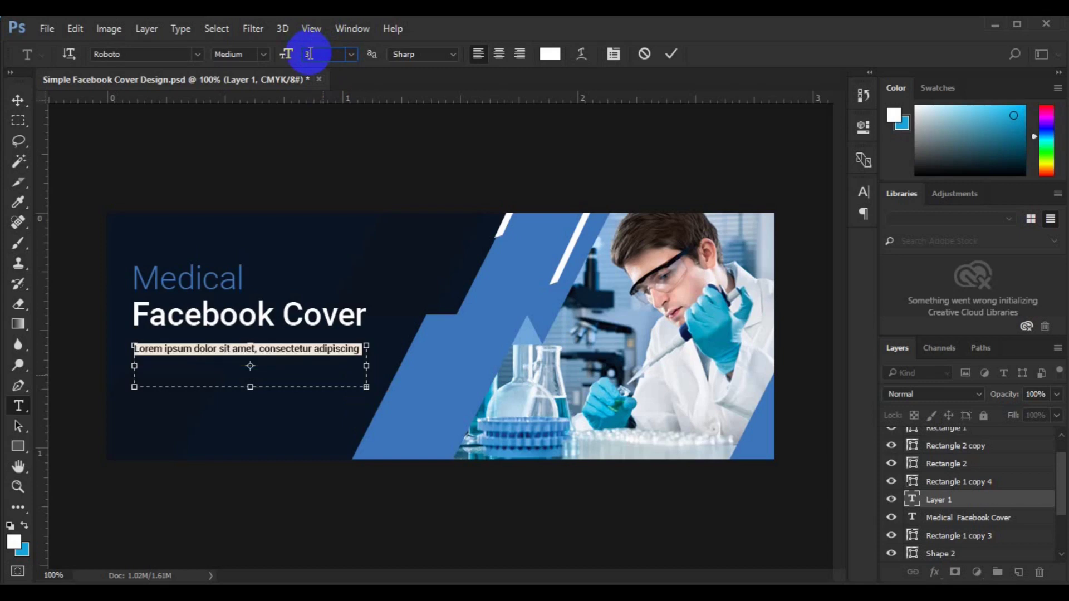
{"action": "key", "text": "ctrl+t"}
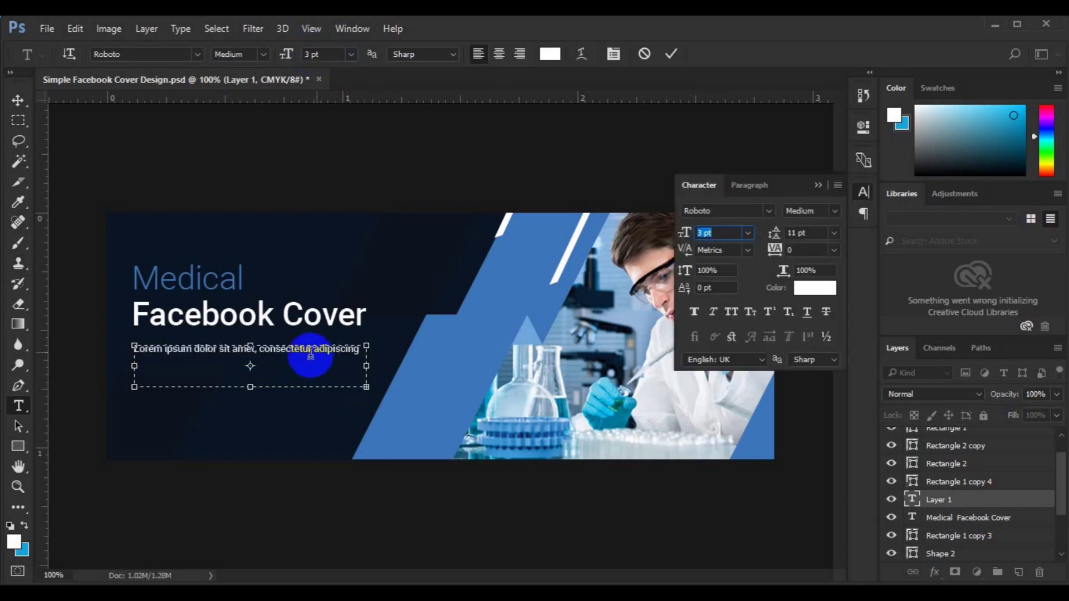
{"action": "key", "text": "Return"}
{"action": "left_click", "coordinate": [834, 233]}
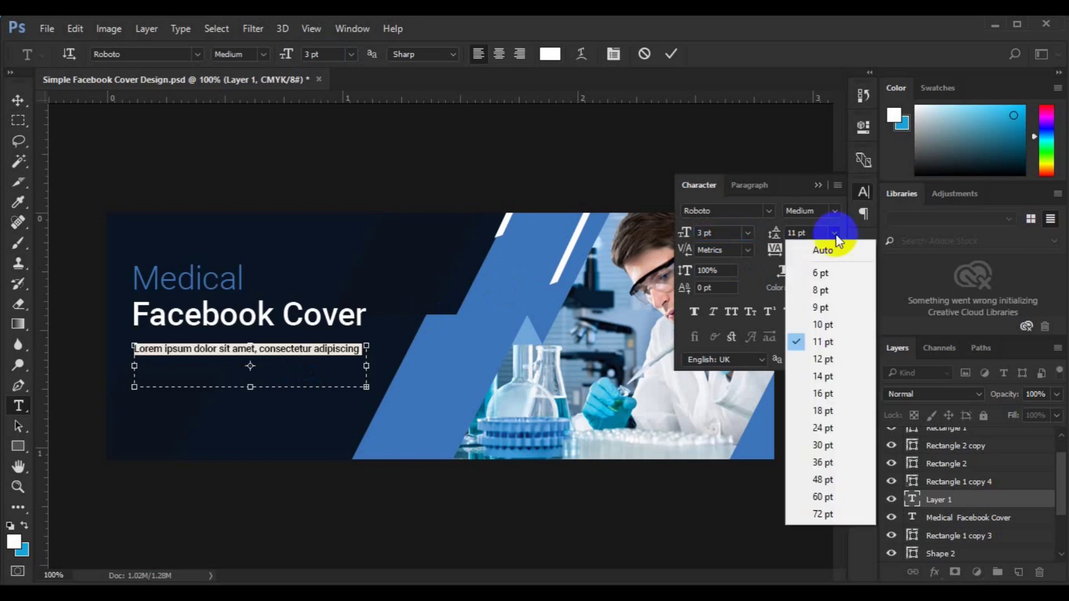
{"action": "left_click", "coordinate": [22, 99]}
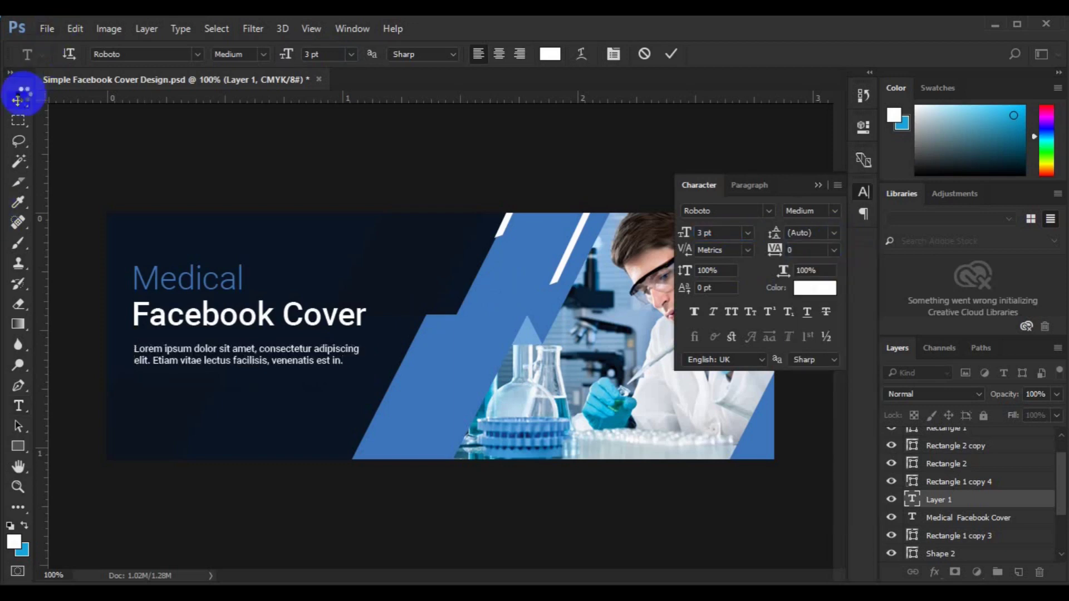
Step: Align the paragraph's left edge with the heading's left edge
{"action": "left_click_drag", "start_coordinate": [953, 517], "coordinate": [972, 521]}
{"action": "left_click", "coordinate": [972, 518], "text": "ctrl"}
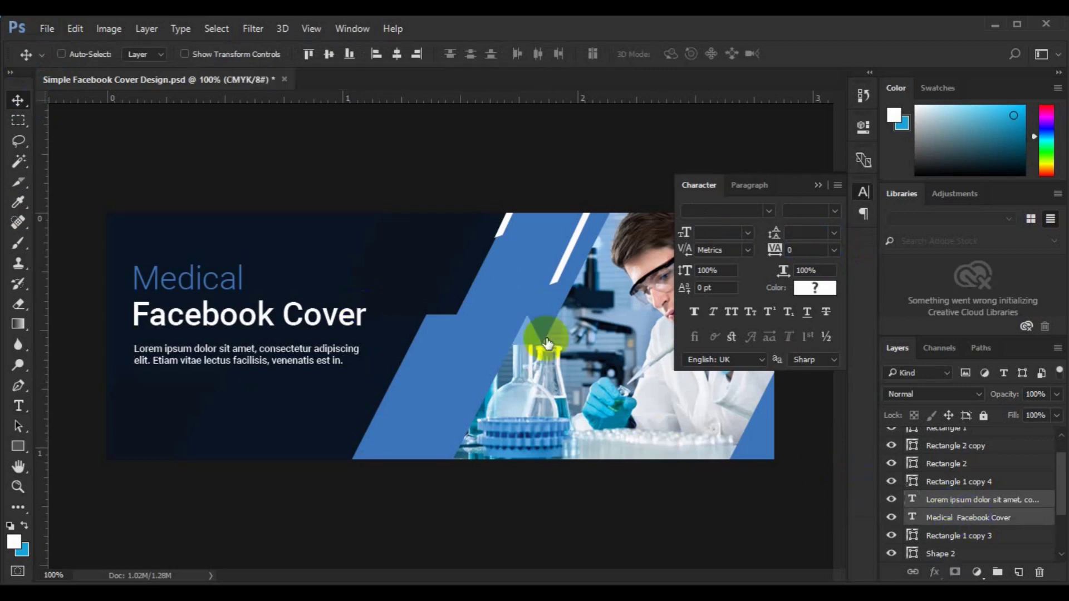
{"action": "left_click", "coordinate": [376, 54]}
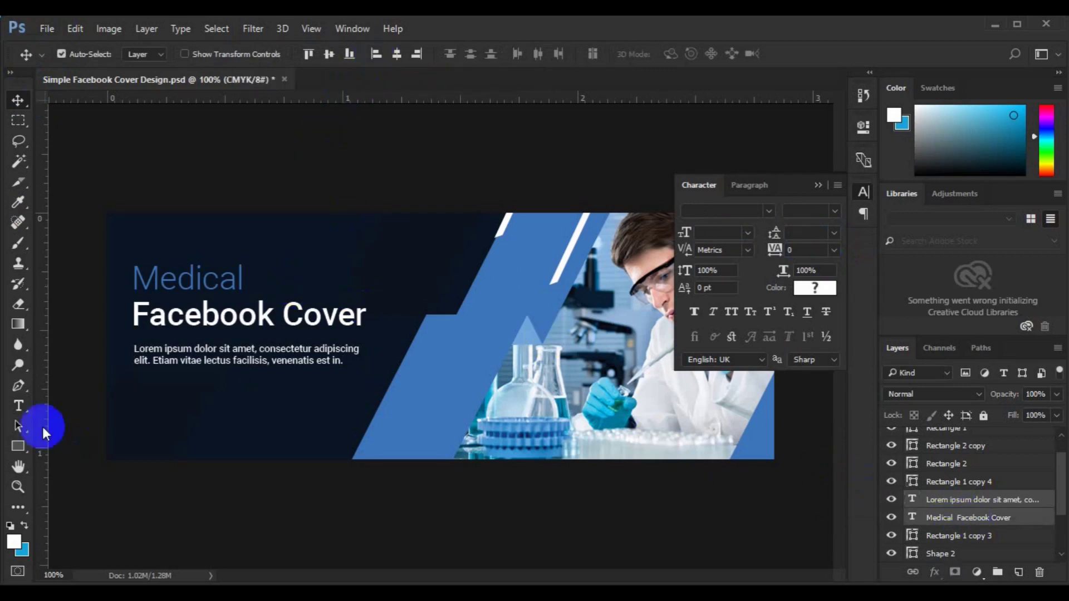
Step: Set the paragraph to Roboto Light and move it up closer to the heading
{"action": "left_click", "coordinate": [18, 406]}
{"action": "left_click", "coordinate": [198, 350]}
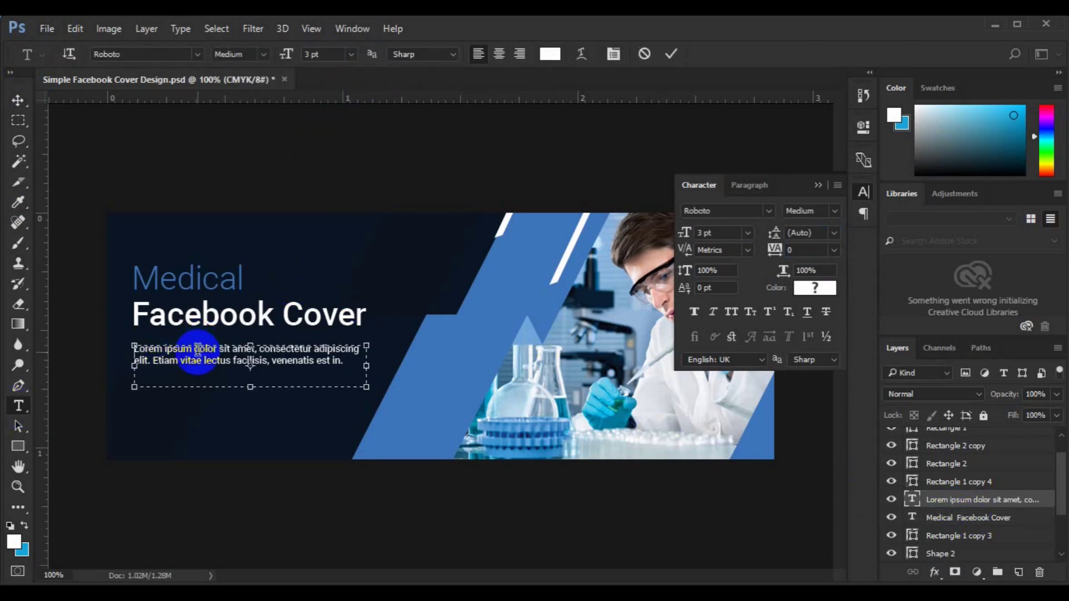
{"action": "key", "text": "ctrl+a"}
{"action": "left_click", "coordinate": [263, 54]}
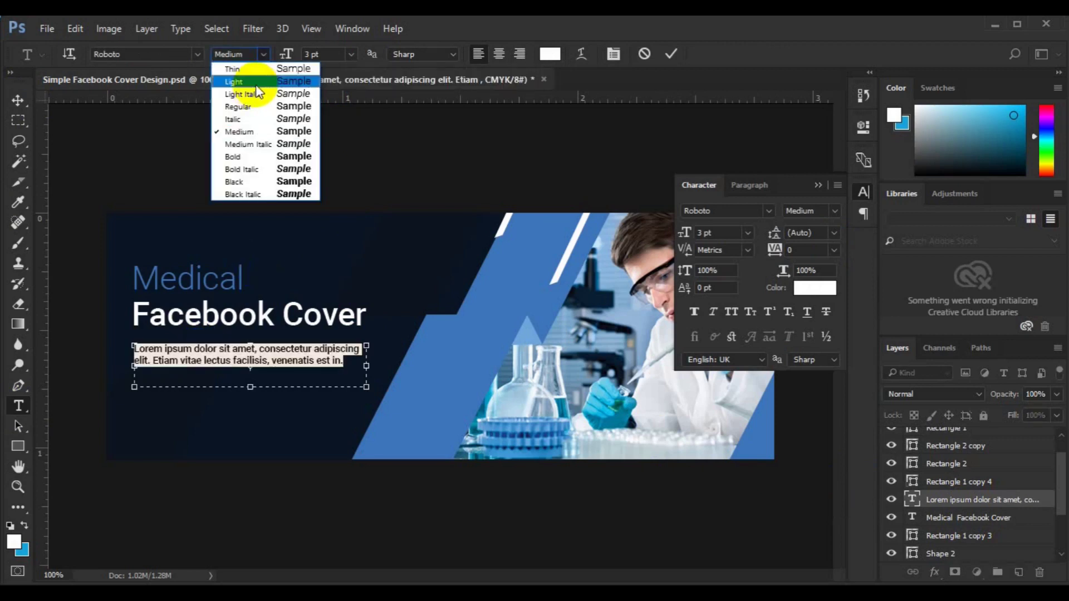
{"action": "left_click", "coordinate": [257, 81]}
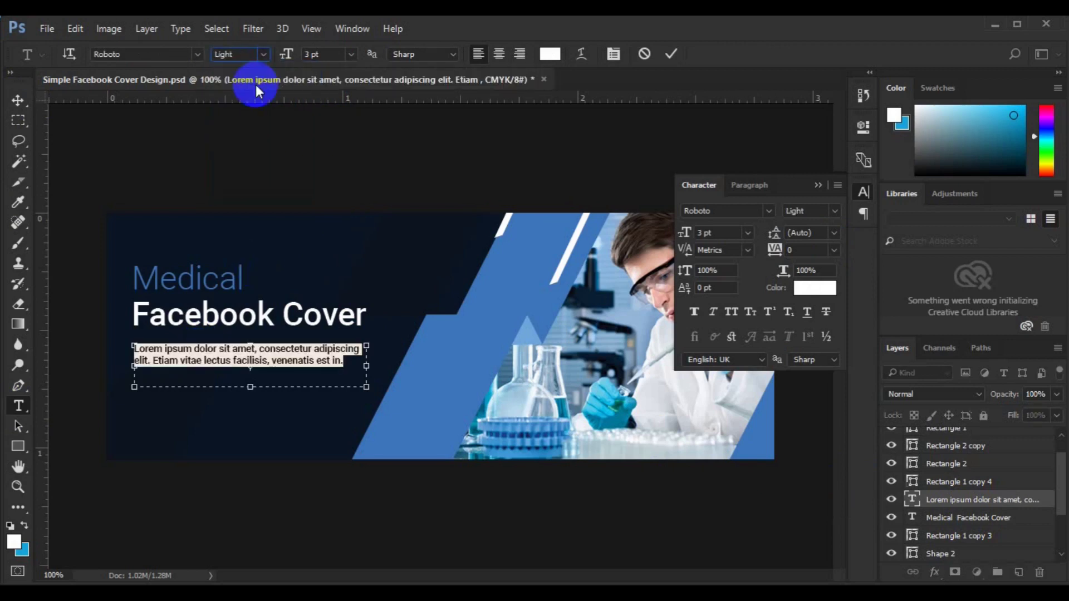
{"action": "left_click", "coordinate": [20, 106]}
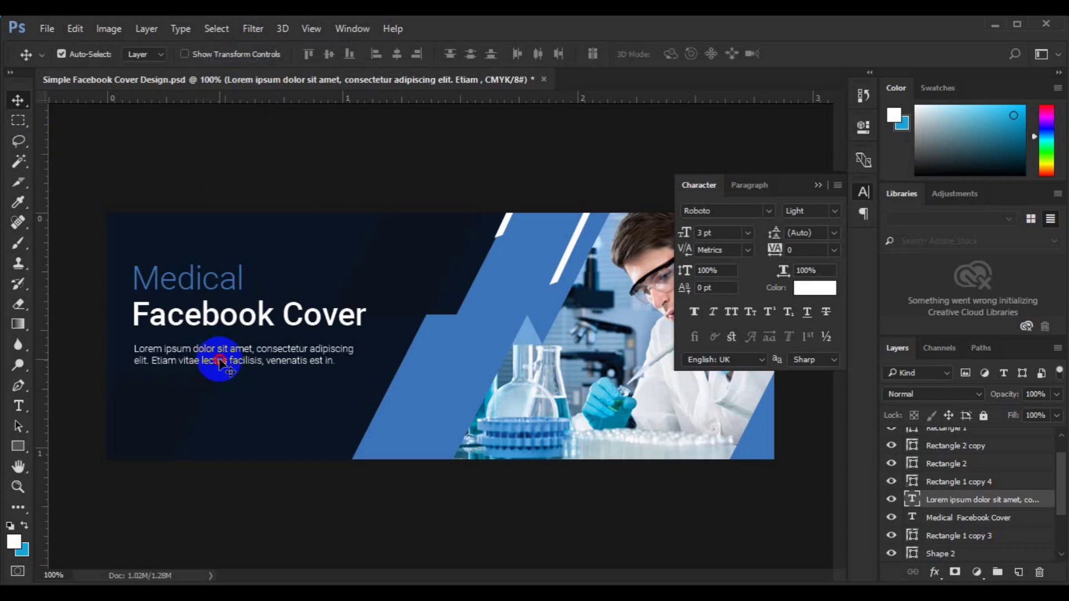
{"action": "left_click_drag", "start_coordinate": [221, 361], "coordinate": [222, 356]}
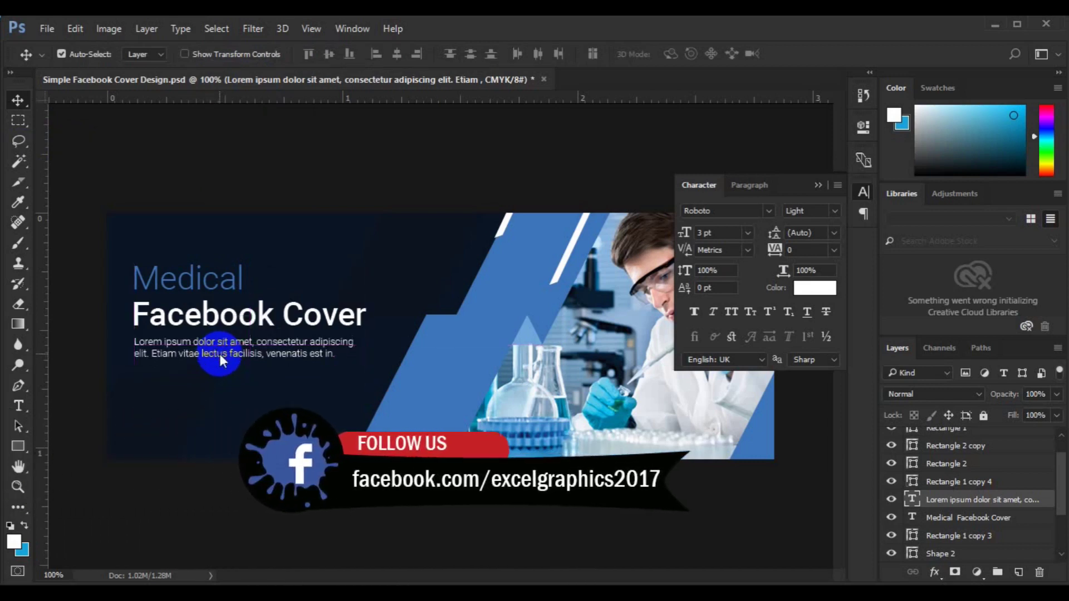
{"action": "left_click", "coordinate": [1019, 572]}
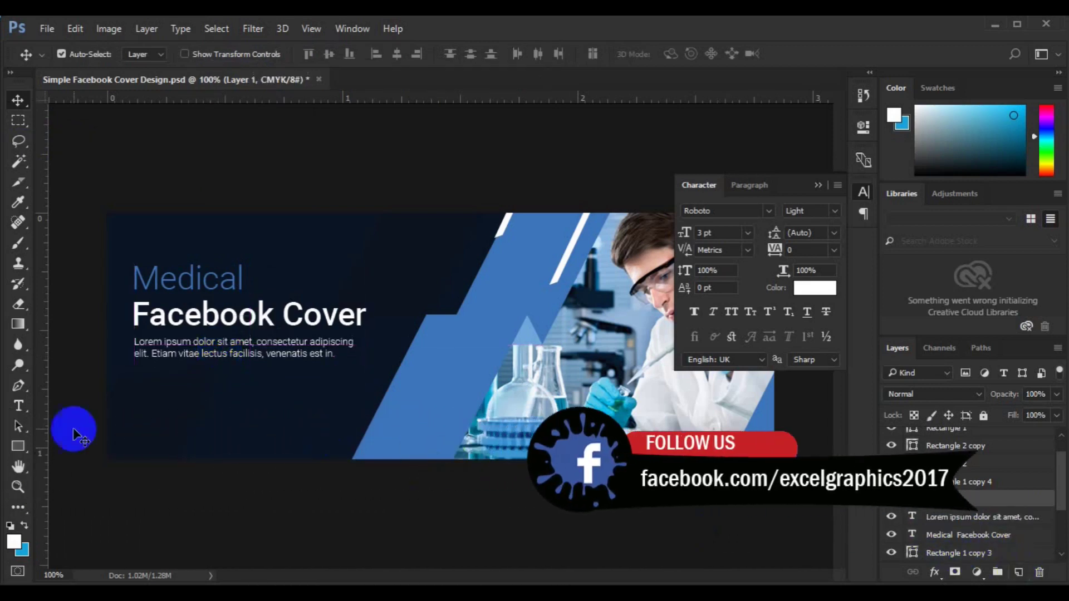
Step: Draw a rounded-corner button rectangle below the paragraph, filled with the stripe's blue
{"action": "left_click", "coordinate": [18, 448]}
{"action": "mouse_move", "coordinate": [139, 388]}
{"action": "left_mouse_down"}
{"action": "mouse_move", "coordinate": [318, 429]}
{"action": "mouse_move", "coordinate": [301, 421]}
{"action": "left_mouse_up"}
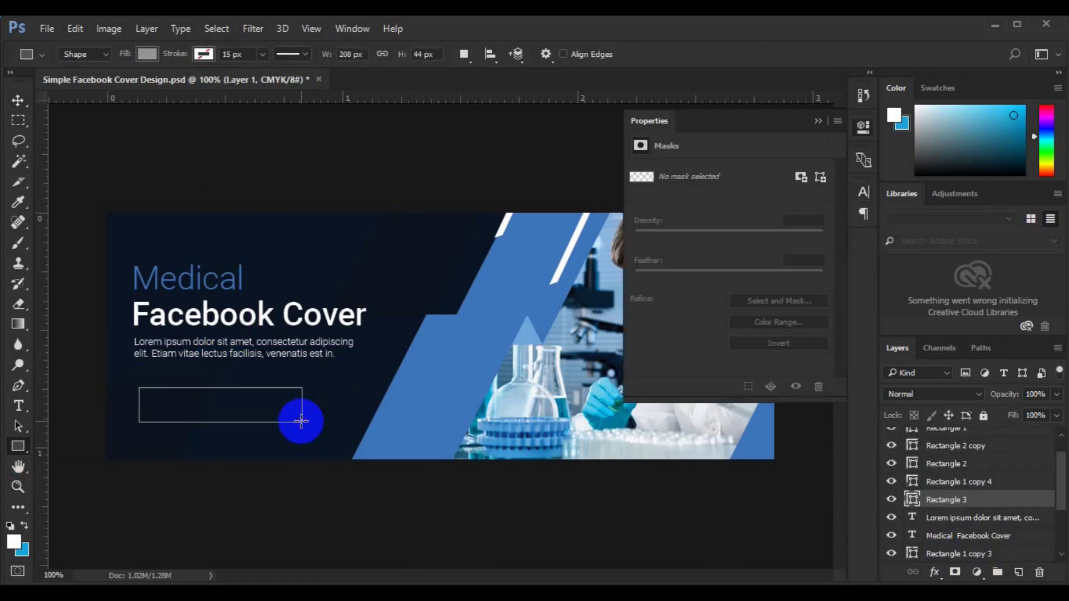
{"action": "left_click_drag", "start_coordinate": [639, 275], "coordinate": [708, 278]}
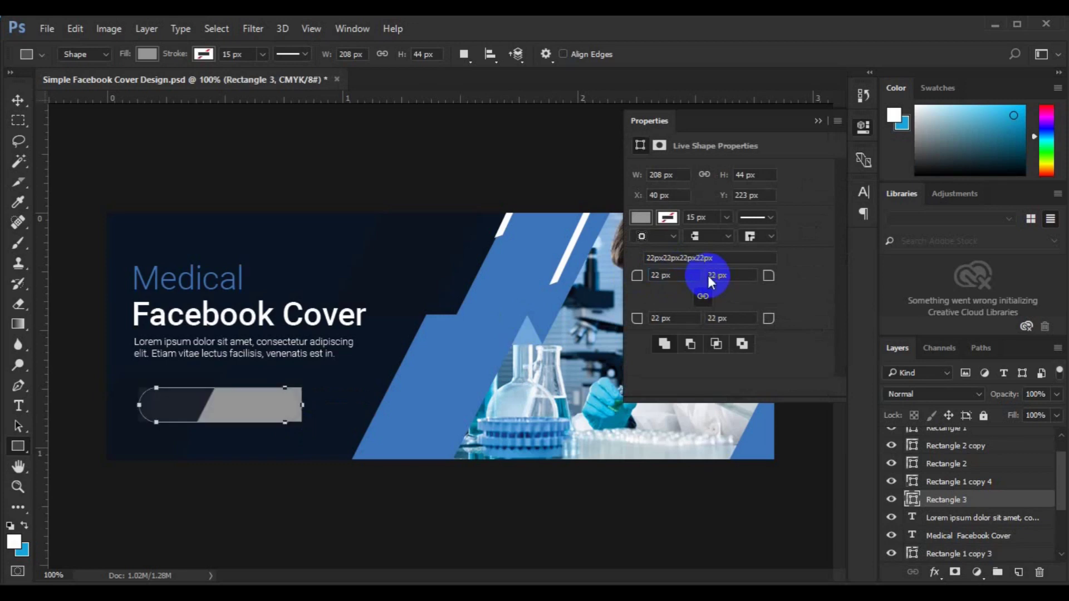
{"action": "left_click_drag", "start_coordinate": [637, 275], "coordinate": [640, 278]}
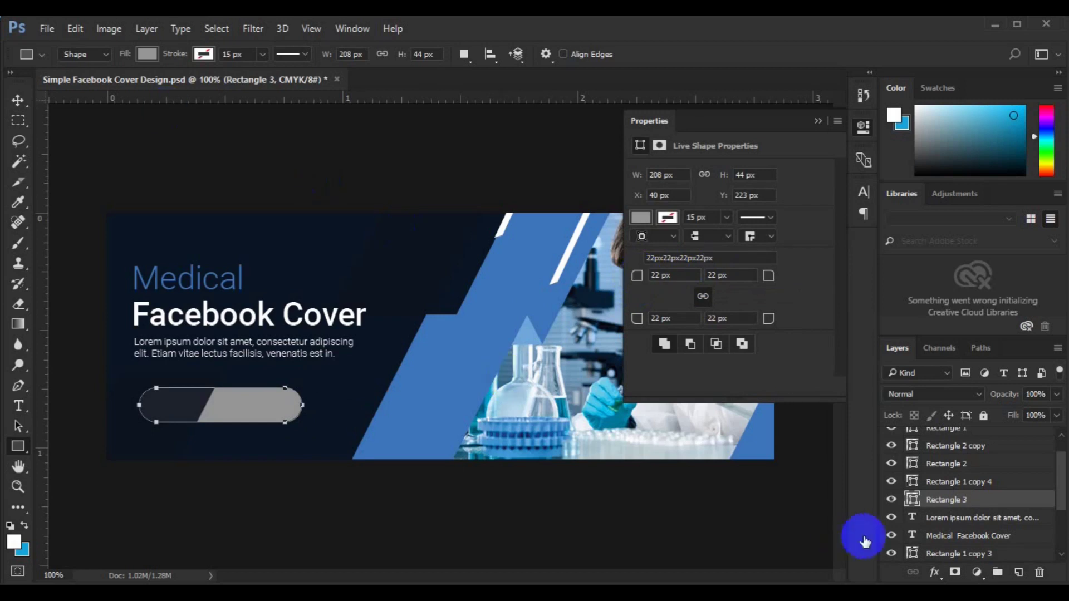
{"action": "double_click", "coordinate": [914, 500]}
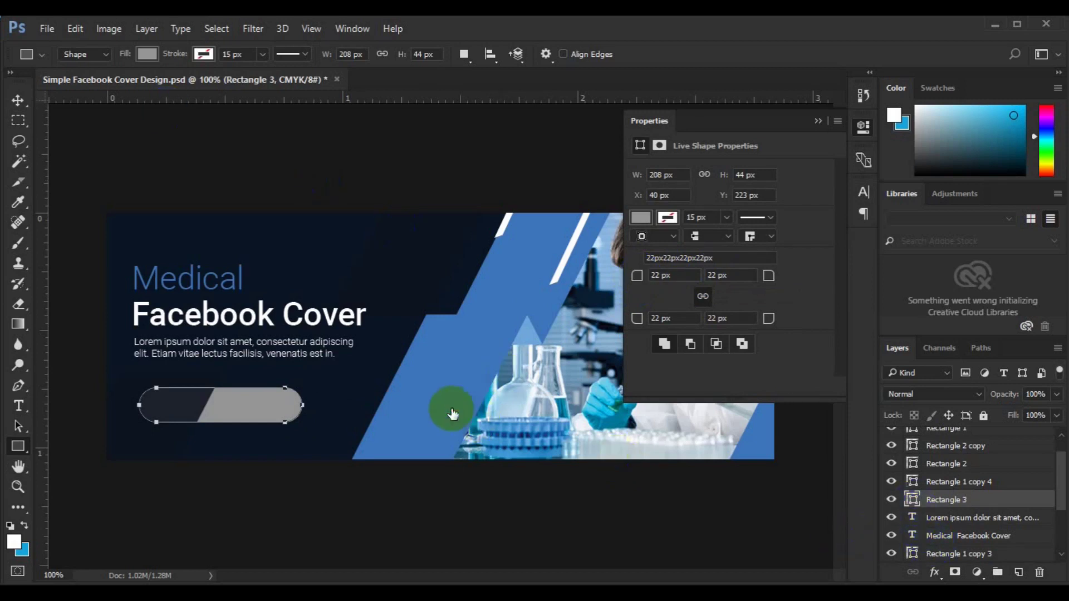
{"action": "left_click", "coordinate": [429, 437]}
{"action": "left_click", "coordinate": [676, 151]}
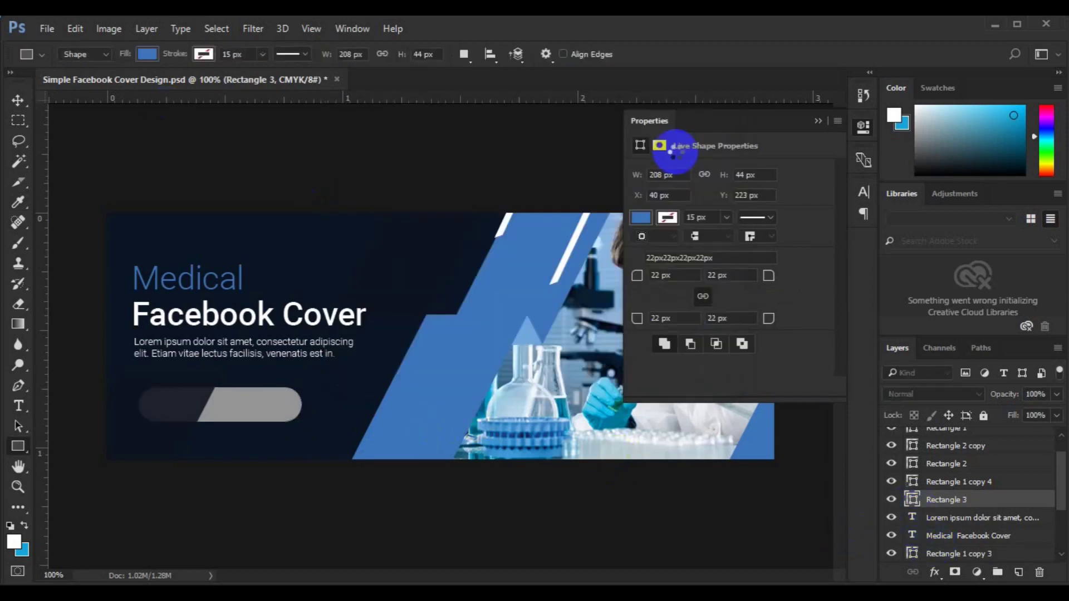
Step: Raise the button layer and resize Rectangle 3 to 146 × 31 px beneath the body text
{"action": "left_click_drag", "start_coordinate": [1007, 501], "coordinate": [999, 454]}
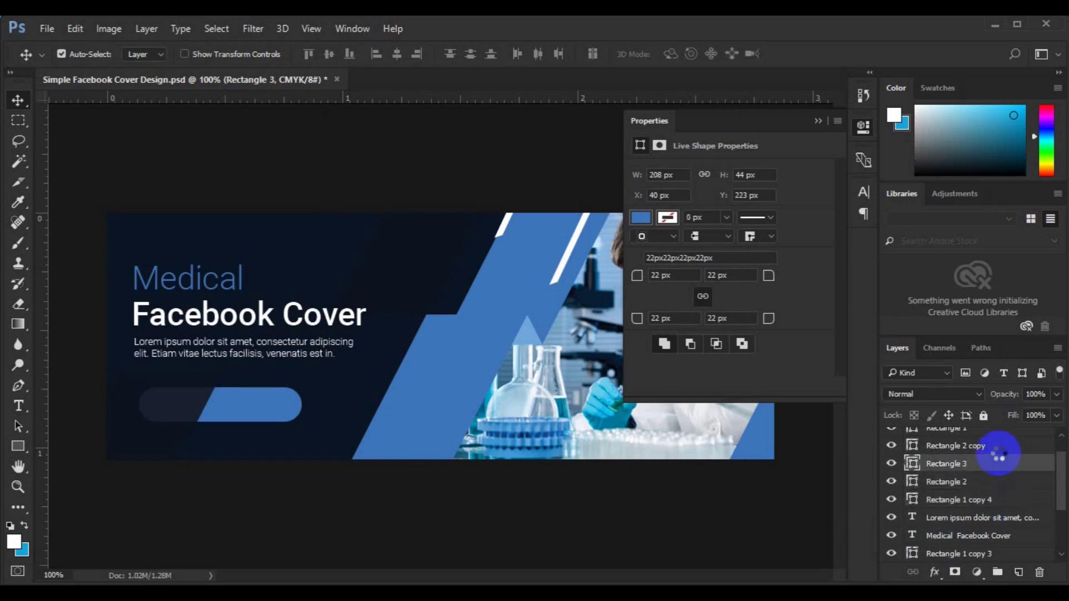
{"action": "key", "text": "ctrl+t"}
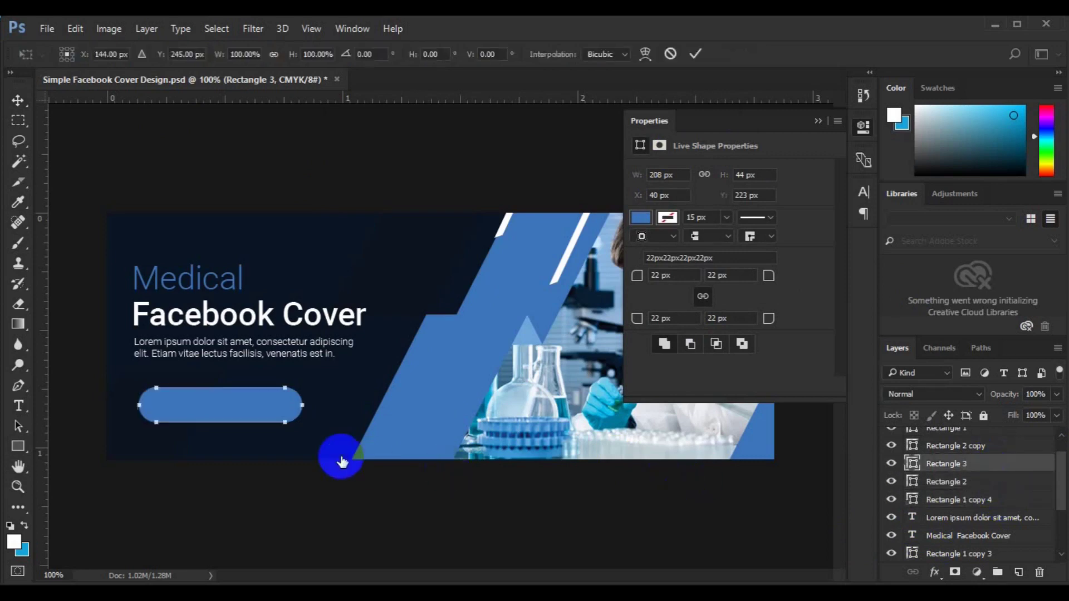
{"action": "left_click_drag", "start_coordinate": [305, 423], "coordinate": [227, 394]}
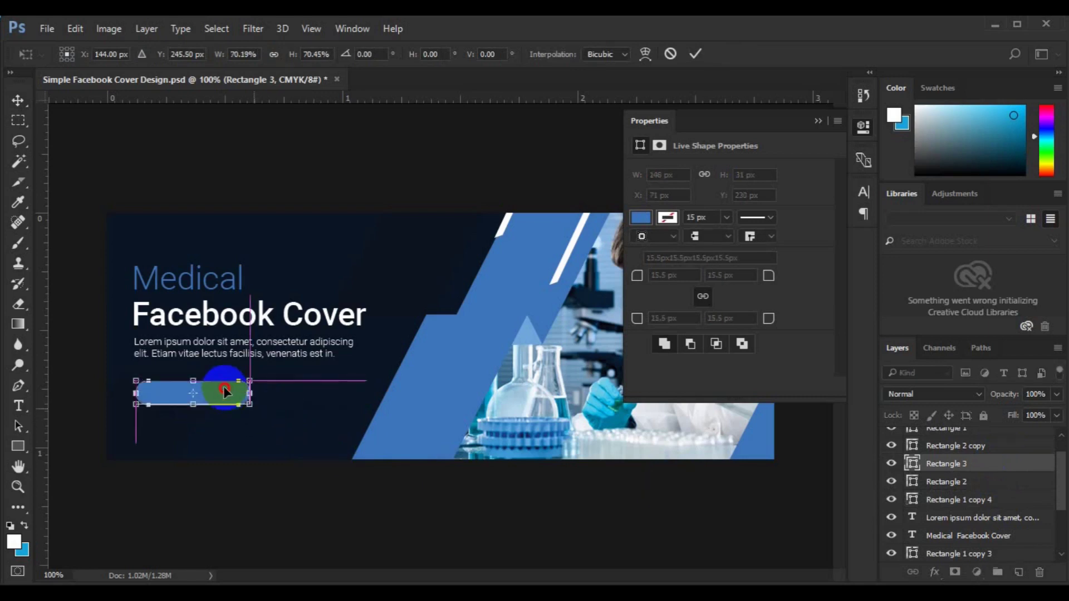
{"action": "key", "text": "Return"}
{"action": "mouse_move", "coordinate": [225, 388]}
{"action": "left_mouse_down"}
{"action": "mouse_move", "coordinate": [216, 382]}
{"action": "mouse_move", "coordinate": [215, 398]}
{"action": "left_mouse_up"}
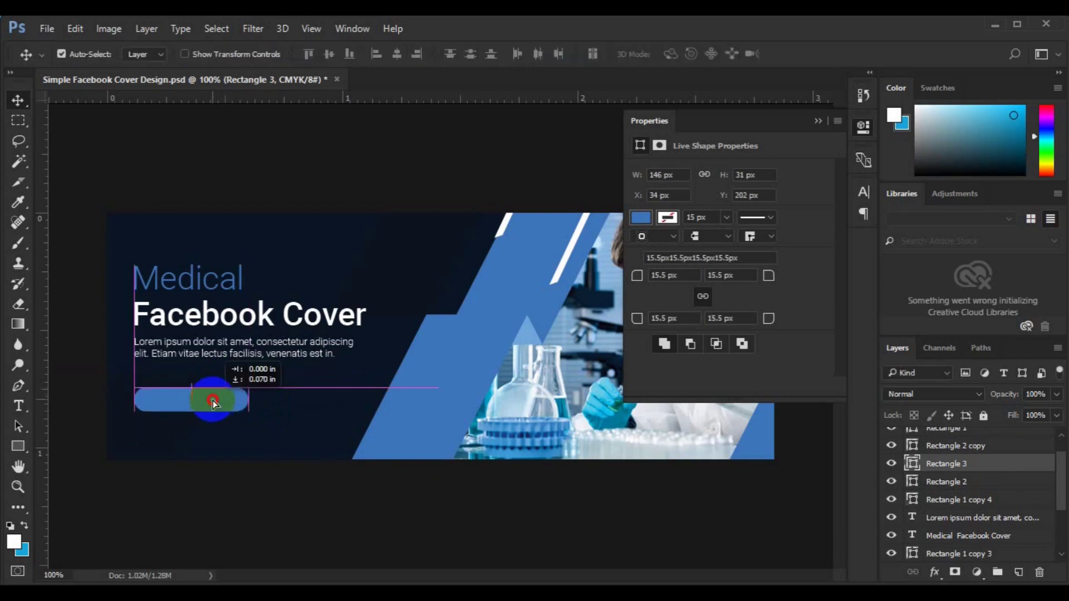
{"action": "left_click", "coordinate": [1018, 572]}
{"action": "left_click", "coordinate": [18, 406]}
{"action": "left_click", "coordinate": [257, 54]}
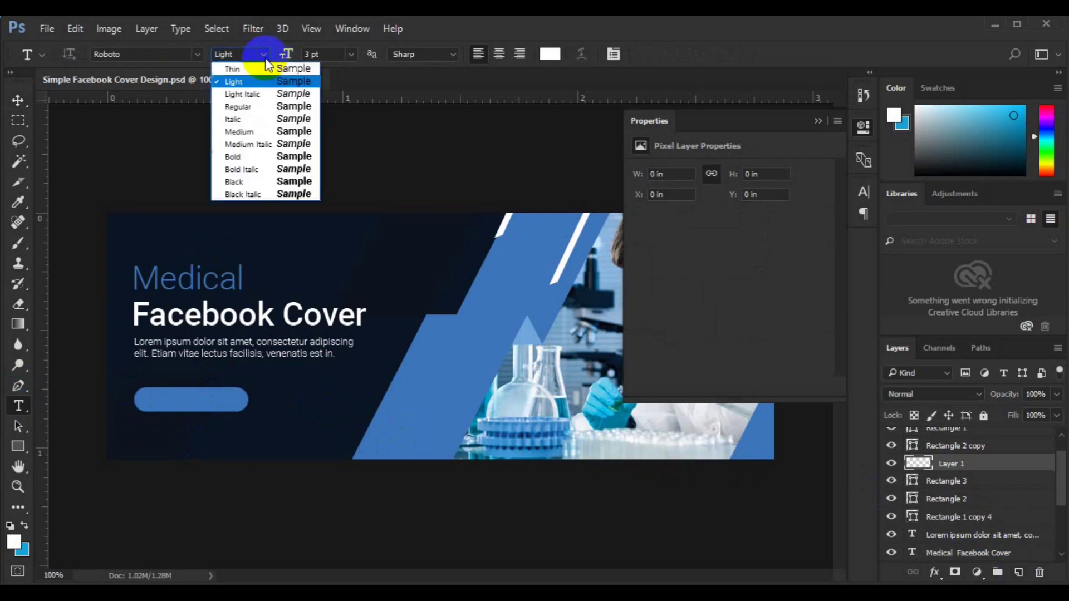
Step: Type the label 'Learn More' on the blue button
{"action": "left_click", "coordinate": [250, 159]}
{"action": "left_click", "coordinate": [151, 403]}
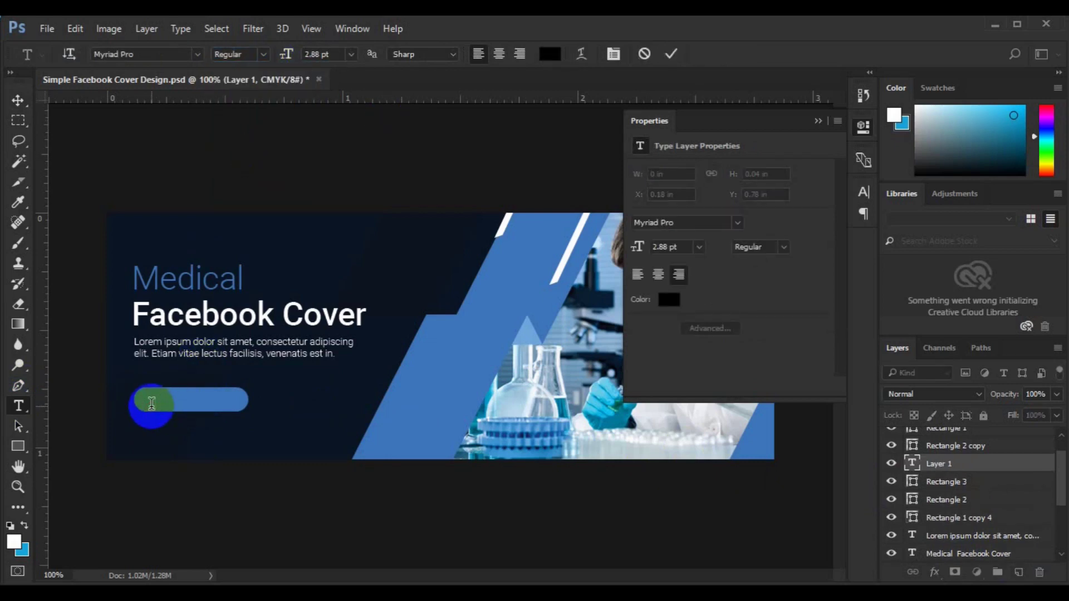
{"action": "type", "text": "Learn More"}
Step: Make the Learn More text colour white
{"action": "left_click", "coordinate": [549, 54]}
{"action": "double_click", "coordinate": [602, 380]}
{"action": "type", "text": "c1d5e0"}
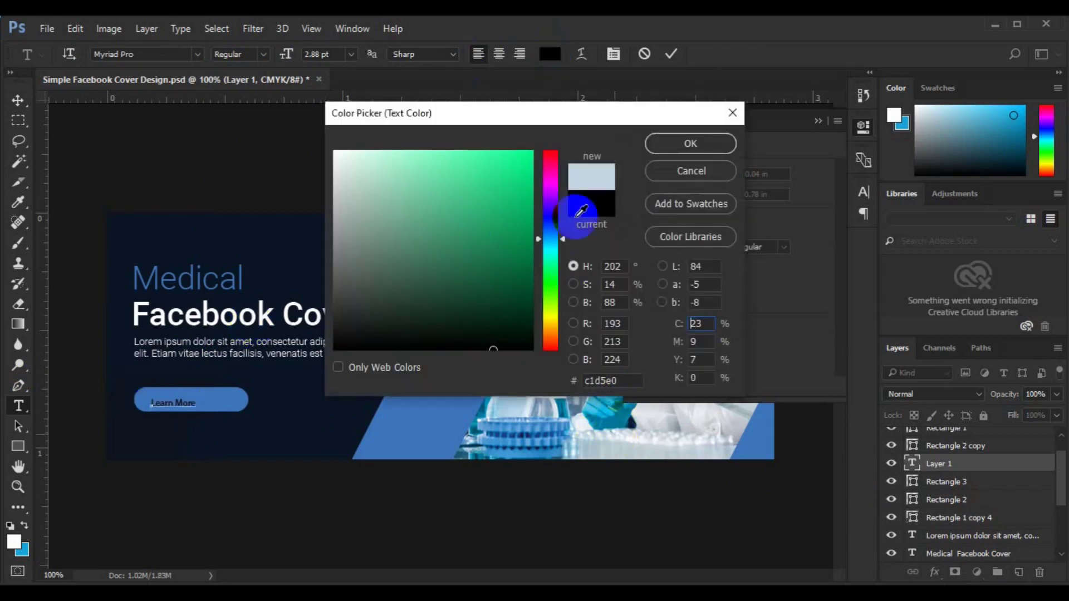
{"action": "left_click", "coordinate": [337, 152]}
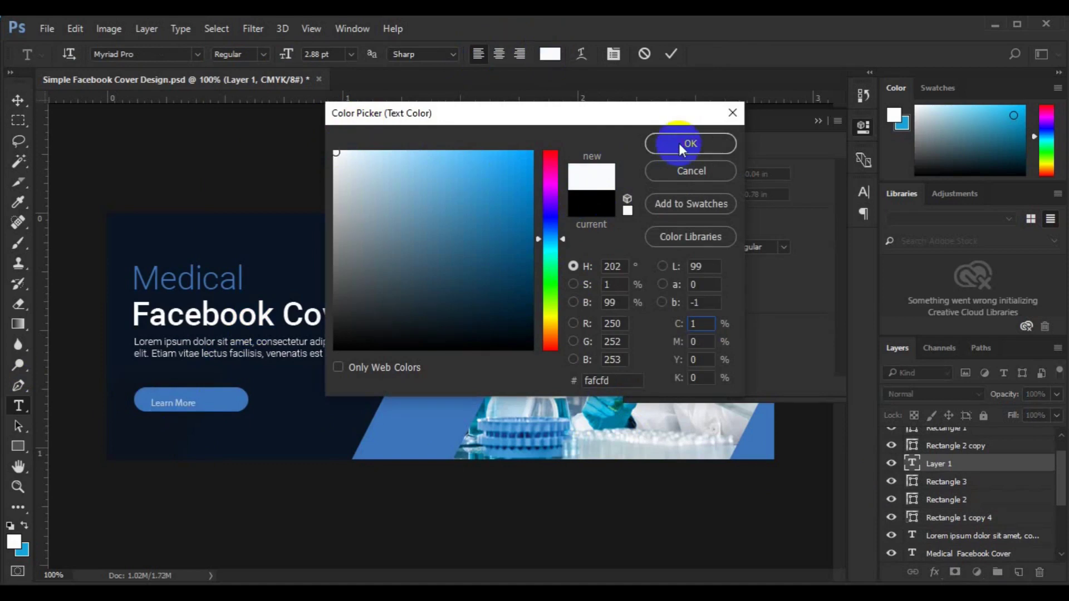
{"action": "left_click", "coordinate": [690, 143]}
Step: Restyle the label with a 3 pt size and centre it horizontally on the button
{"action": "left_click", "coordinate": [265, 55]}
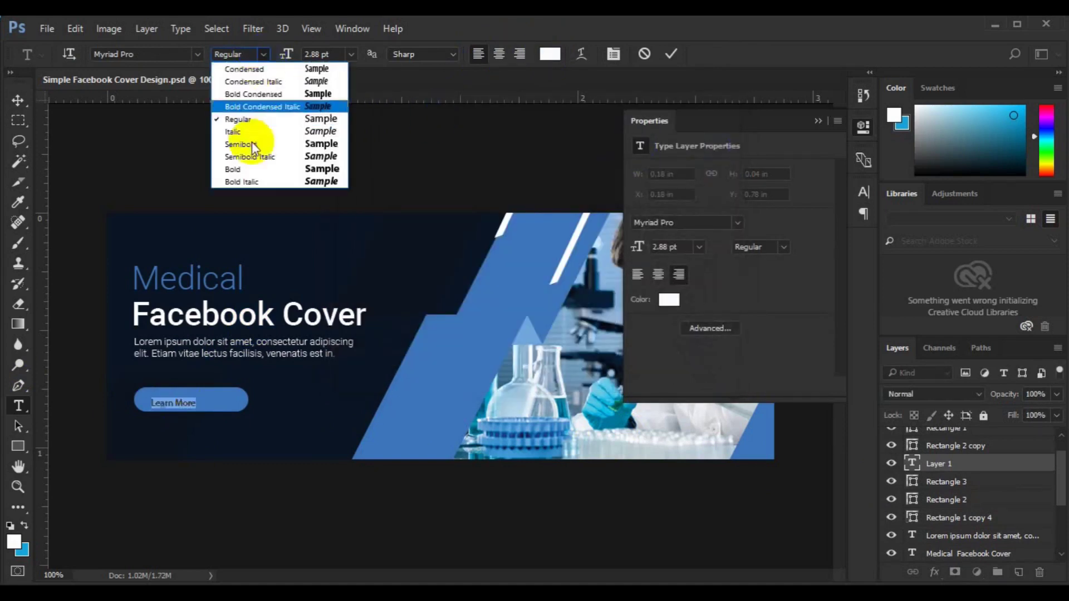
{"action": "left_click", "coordinate": [251, 165]}
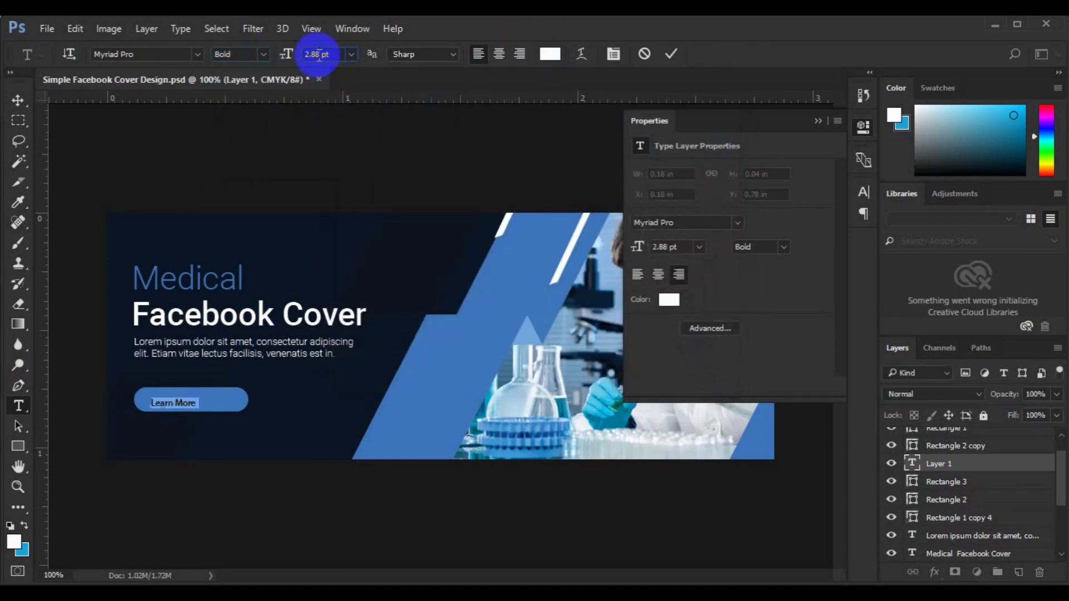
{"action": "type", "text": "3"}
{"action": "left_click", "coordinate": [18, 101]}
{"action": "left_click", "coordinate": [959, 481]}
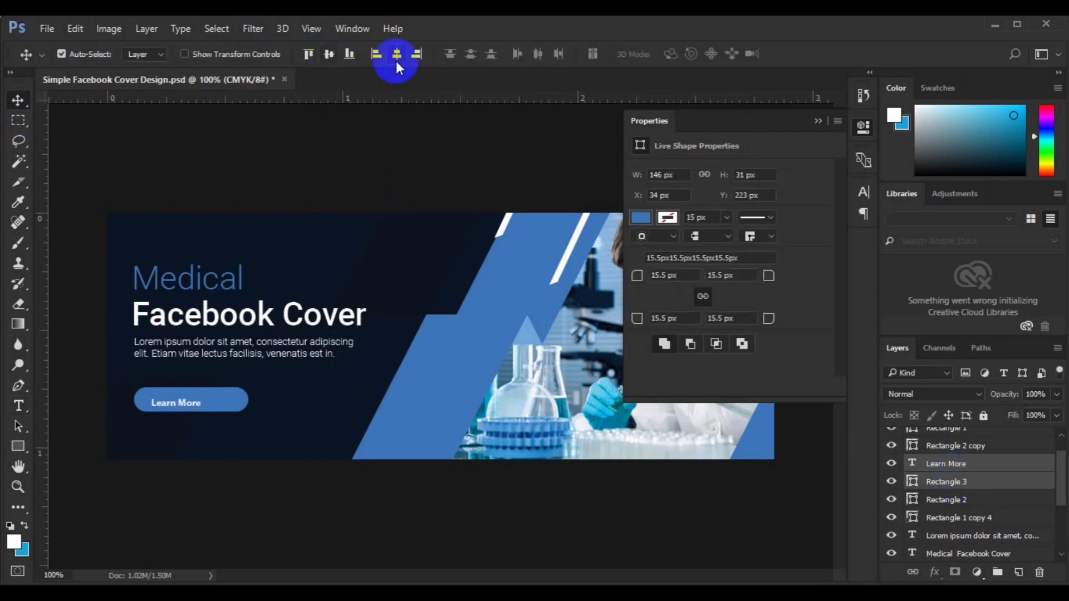
{"action": "left_click", "coordinate": [396, 54]}
Step: Change the Learn More label to Roboto Light and select it with the button shape
{"action": "left_click", "coordinate": [926, 461]}
{"action": "left_click", "coordinate": [18, 406]}
{"action": "left_click", "coordinate": [175, 399]}
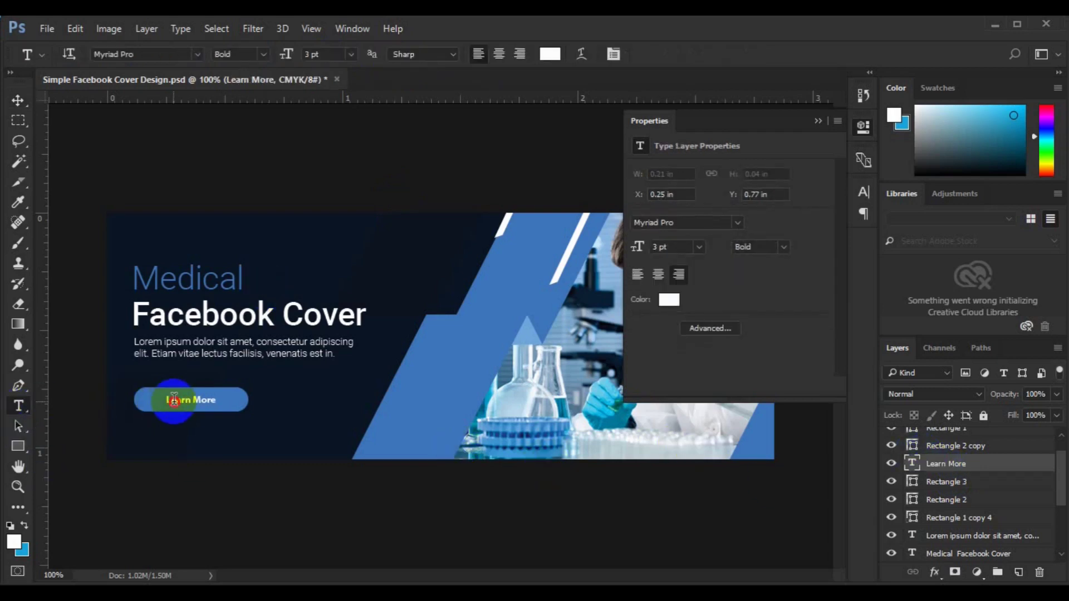
{"action": "key", "text": "ctrl+a"}
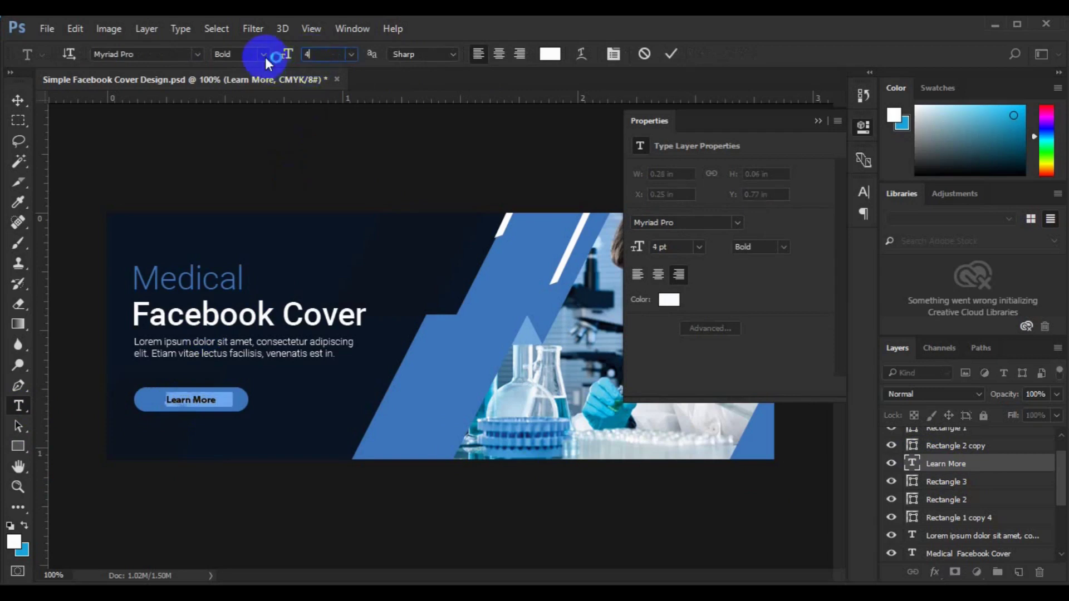
{"action": "left_click", "coordinate": [264, 55]}
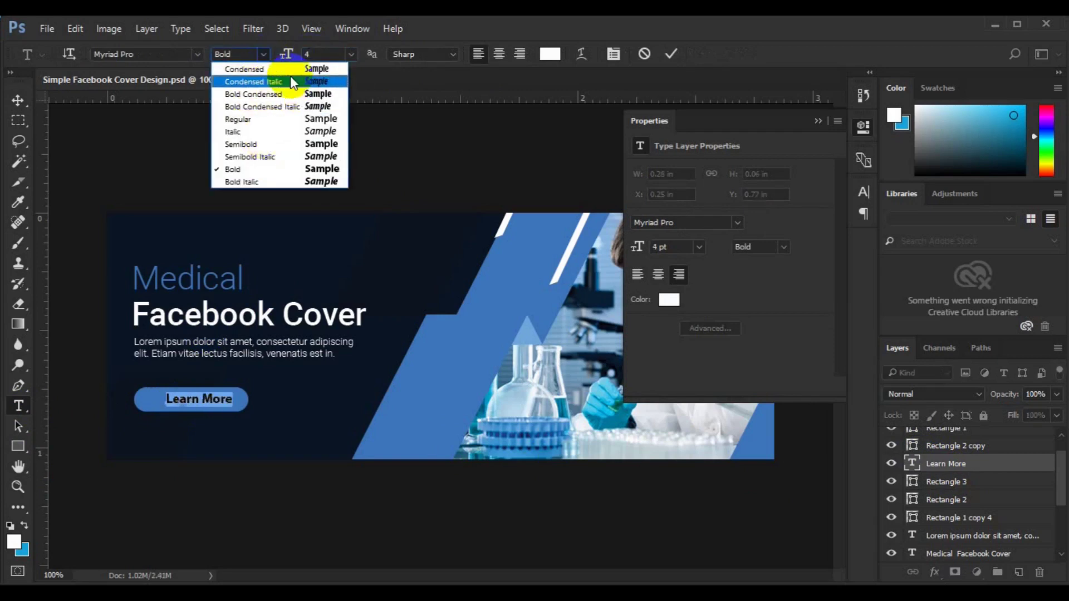
{"action": "left_click", "coordinate": [198, 54]}
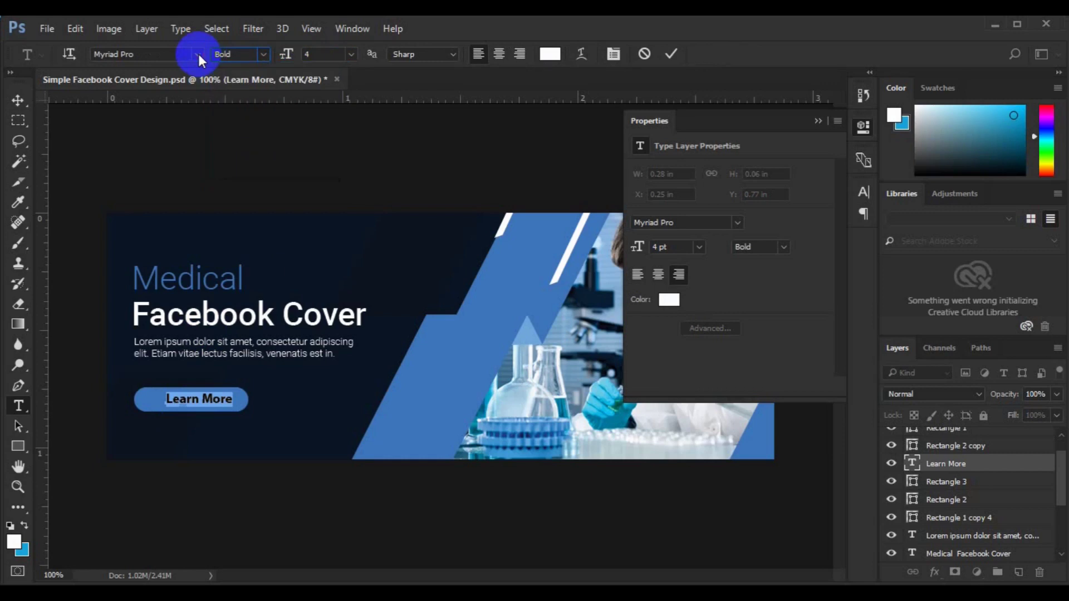
{"action": "left_click", "coordinate": [264, 55]}
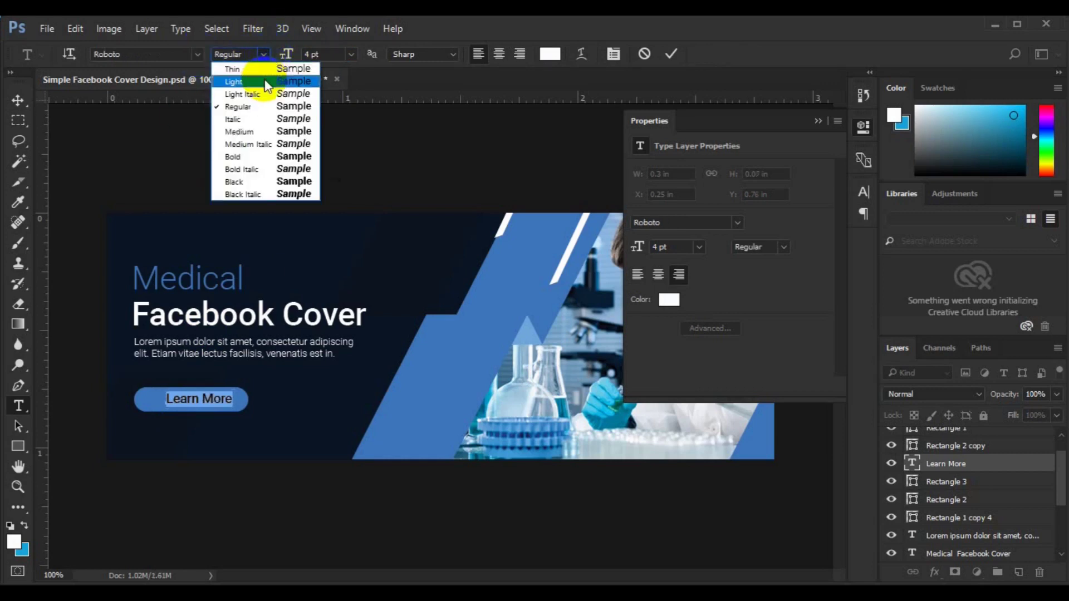
{"action": "left_click", "coordinate": [266, 82]}
{"action": "left_click", "coordinate": [18, 100]}
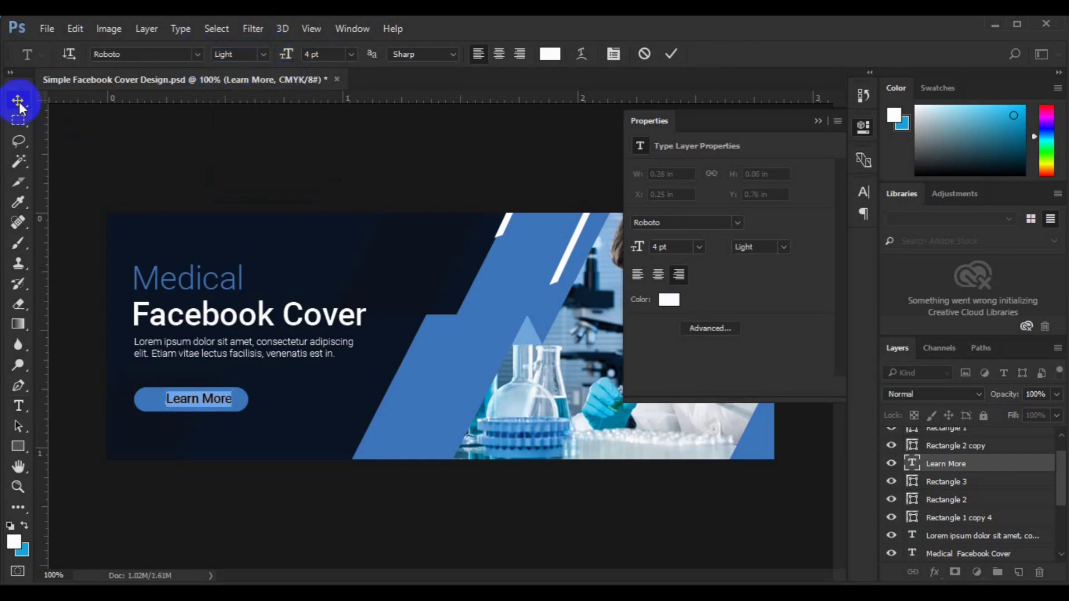
{"action": "left_click", "coordinate": [685, 448]}
{"action": "left_click", "coordinate": [977, 491], "text": "ctrl"}
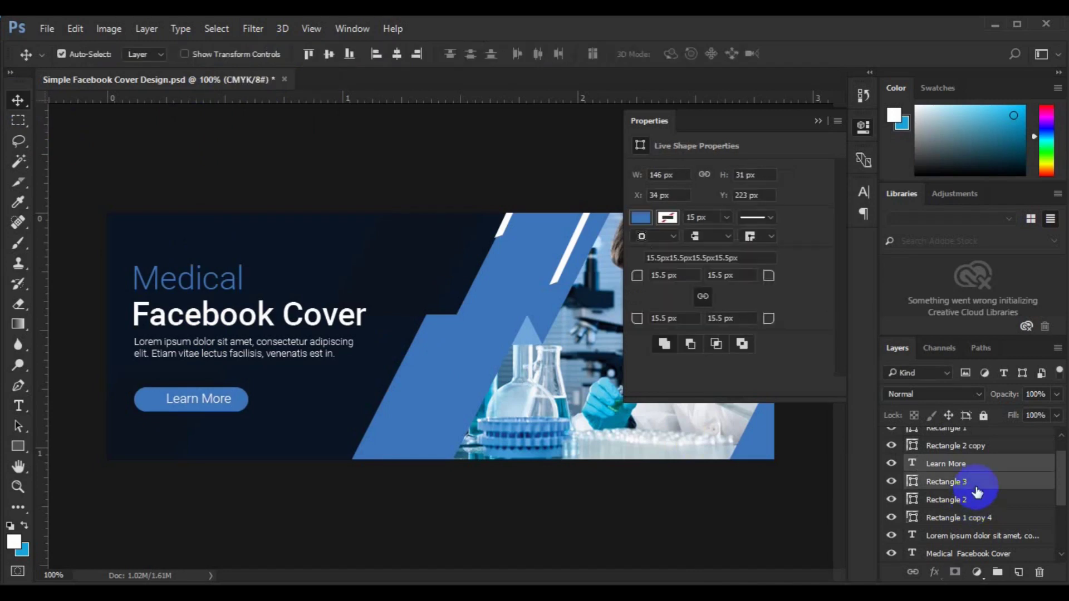
Step: Group the Learn More label with Rectangle 3, and the heading with the body text
{"action": "left_click", "coordinate": [328, 56]}
{"action": "key", "text": "ctrl+g"}
{"action": "key", "text": "ctrl"}
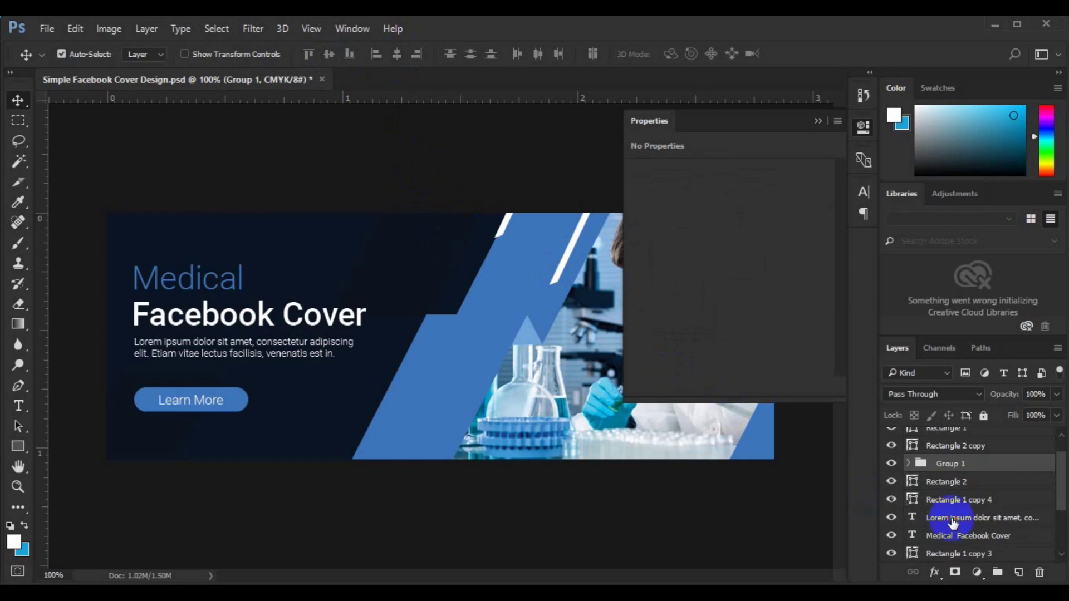
{"action": "left_click", "coordinate": [953, 520]}
{"action": "left_click", "coordinate": [953, 536], "text": "ctrl"}
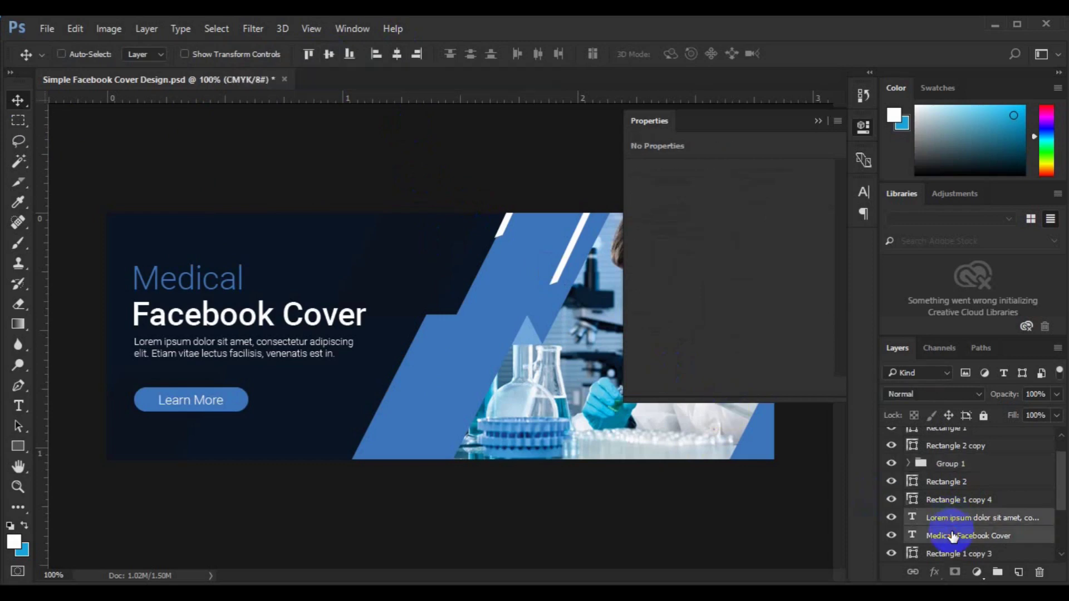
{"action": "key", "text": "g"}
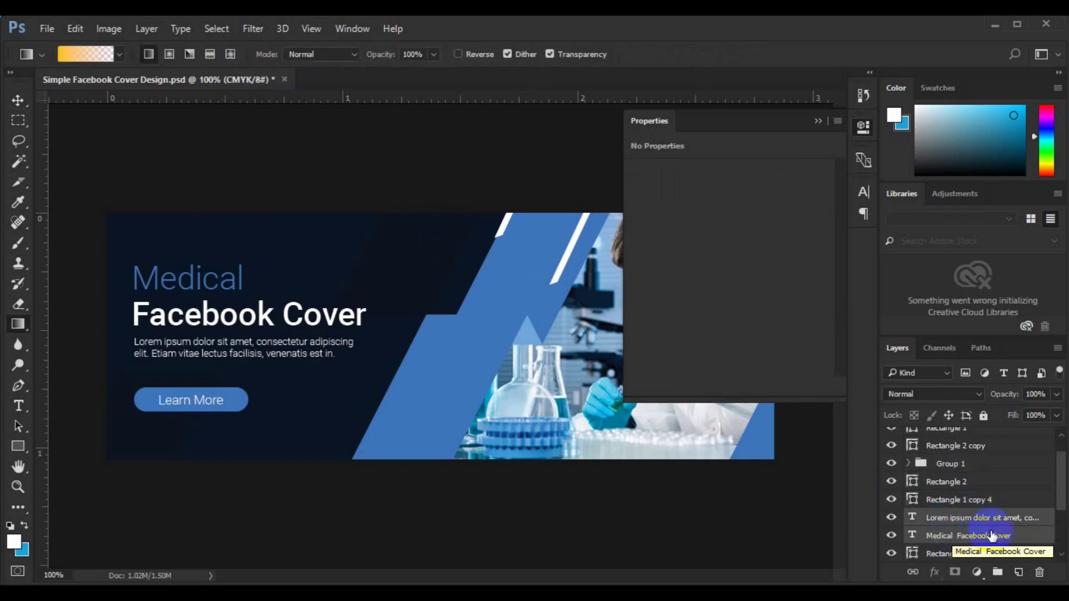
{"action": "key", "text": "ctrl+g"}
Step: Centre the heading text group horizontally and vertically on the canvas
{"action": "key", "text": "ctrl+a"}
{"action": "key", "text": "v"}
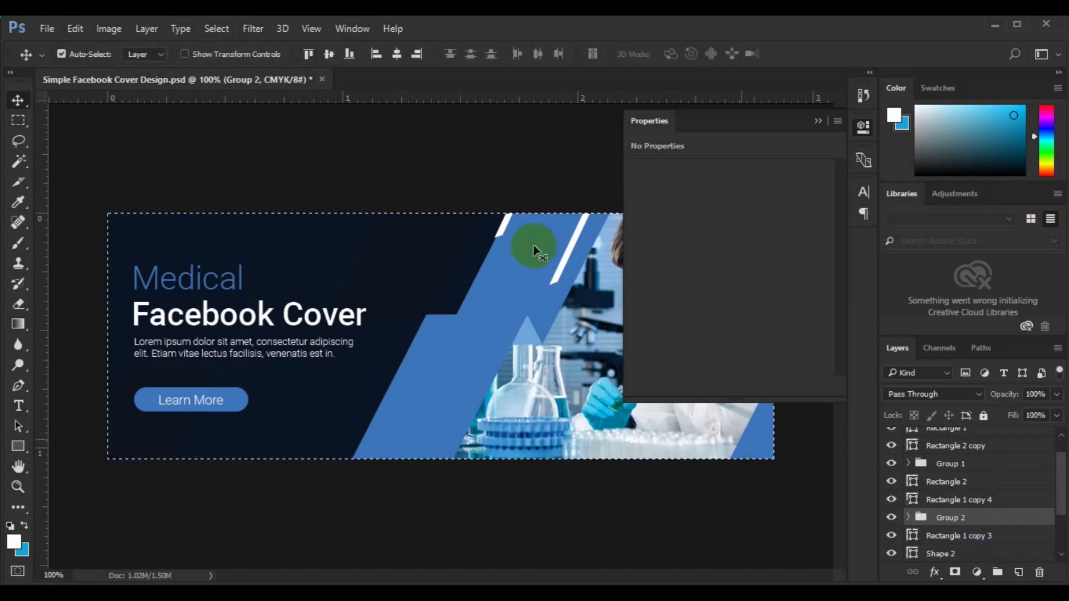
{"action": "left_click", "coordinate": [398, 55]}
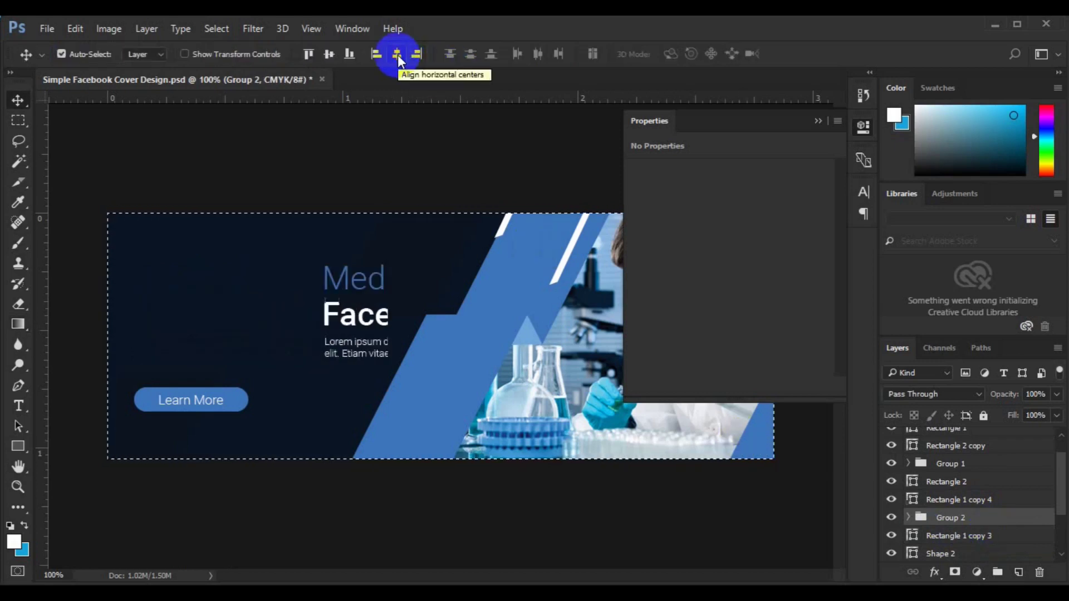
{"action": "left_click", "coordinate": [328, 55]}
{"action": "key", "text": "ctrl+d"}
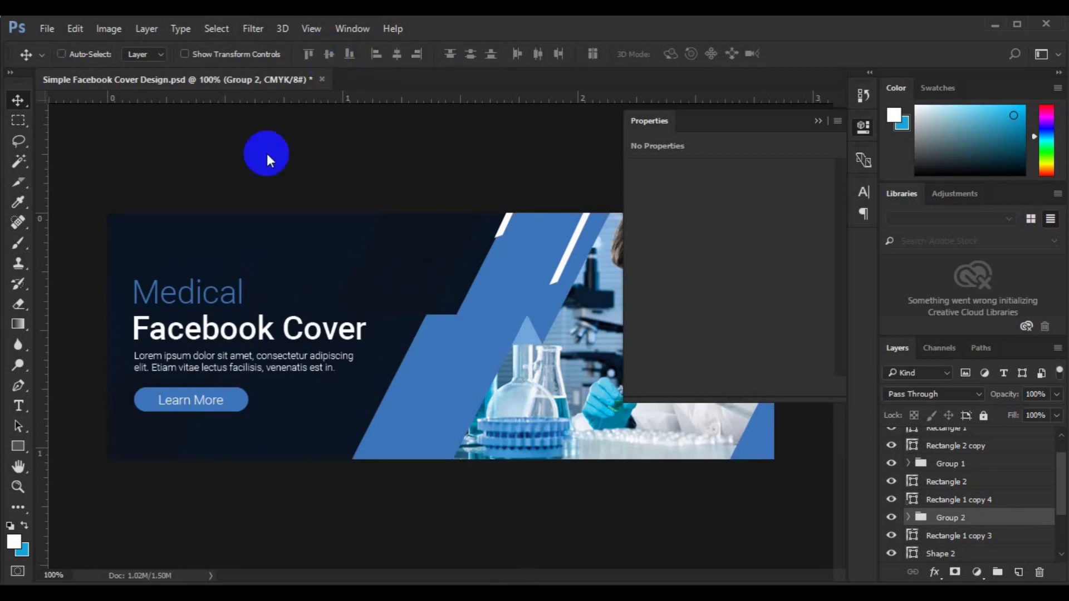
{"action": "left_click", "coordinate": [196, 445]}
{"action": "left_click", "coordinate": [1018, 572]}
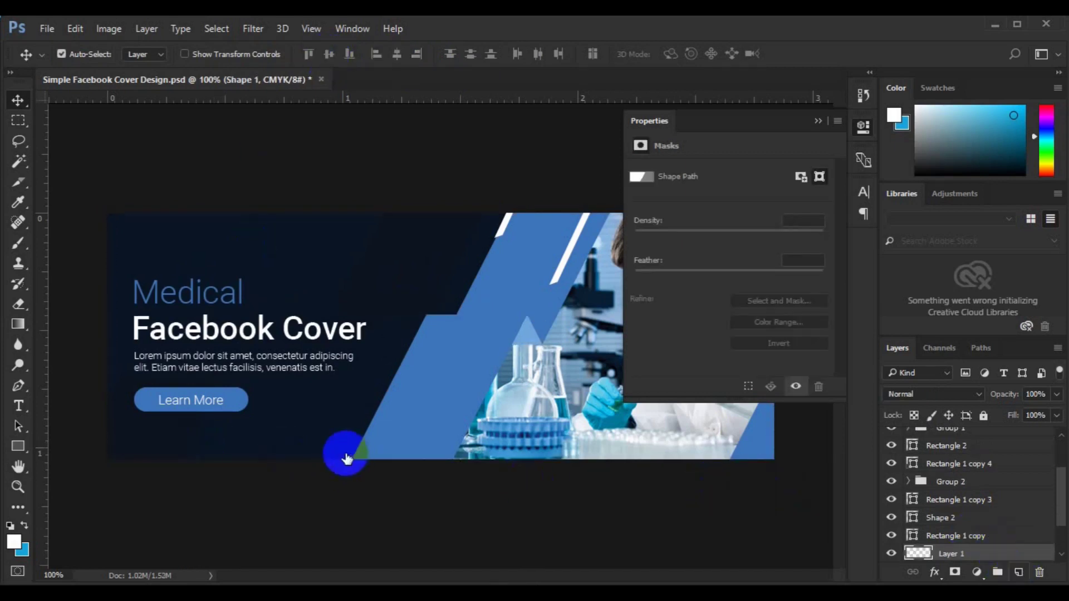
Step: Add a 4 pt CALL US phone number line below the Learn More button
{"action": "key", "text": "t"}
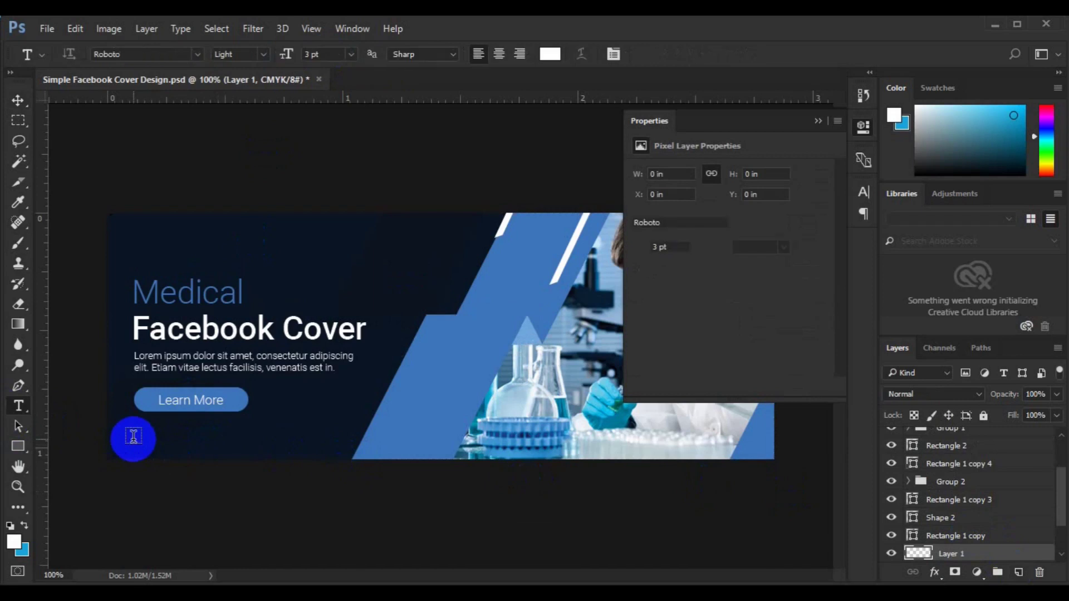
{"action": "left_click", "coordinate": [134, 437]}
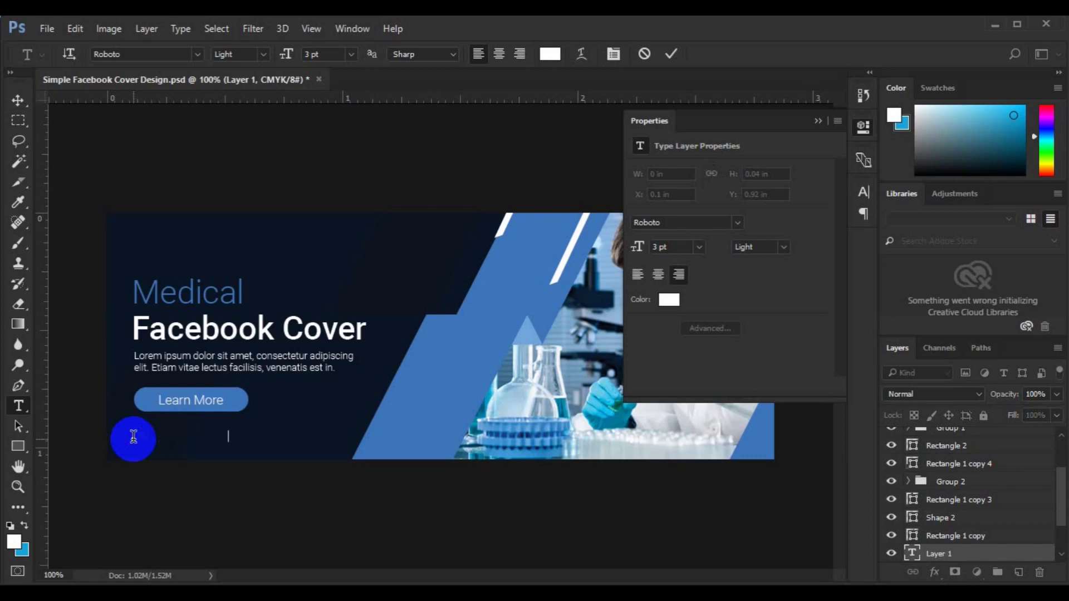
{"action": "key", "text": "ctrl+a"}
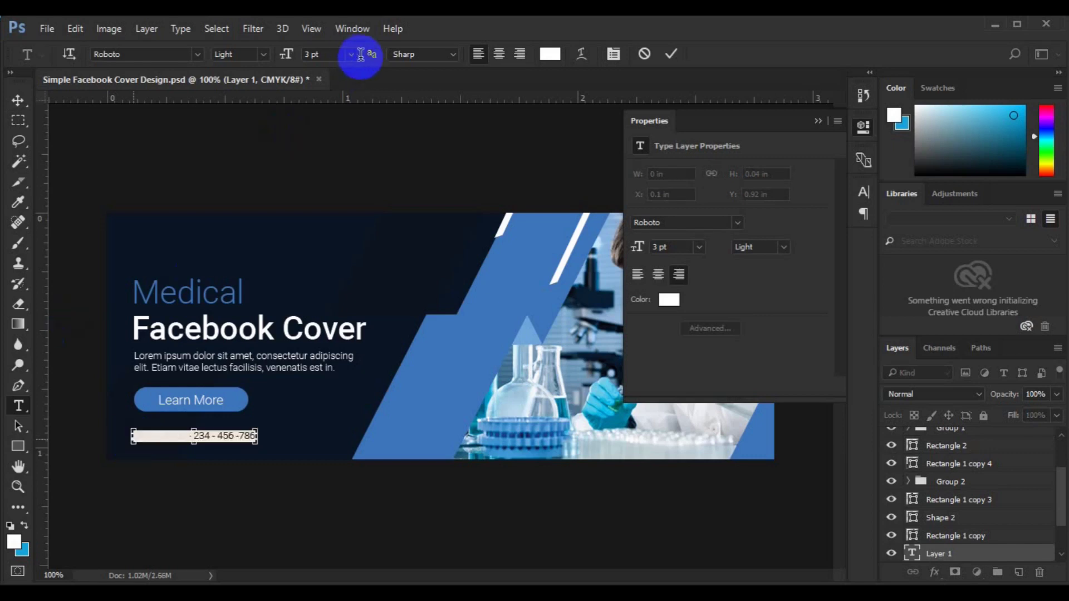
{"action": "left_click", "coordinate": [351, 55]}
{"action": "left_click", "coordinate": [341, 99]}
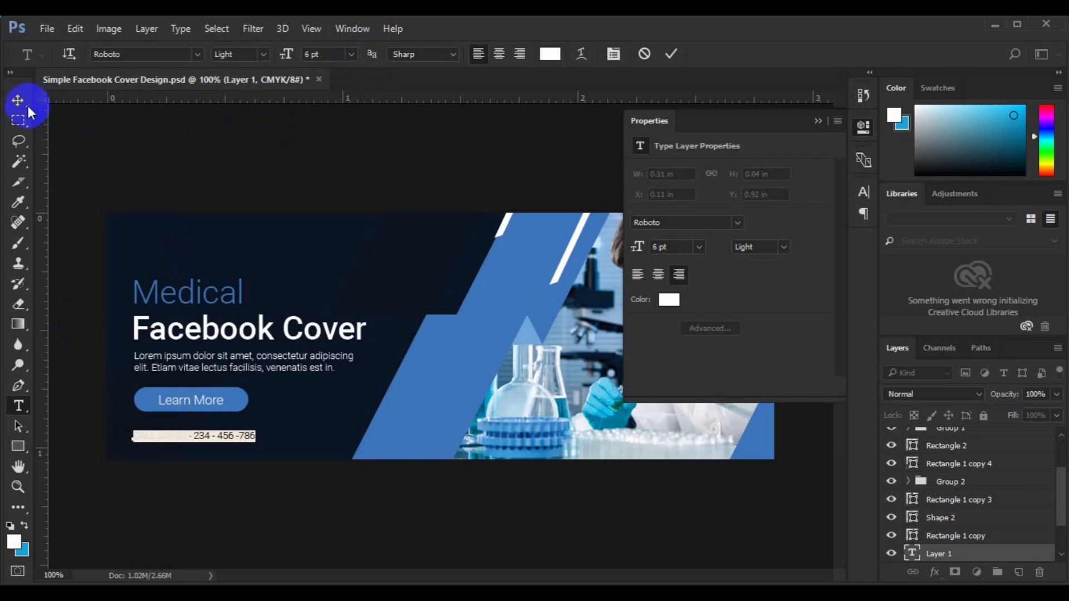
{"action": "left_click", "coordinate": [326, 54]}
{"action": "type", "text": "4"}
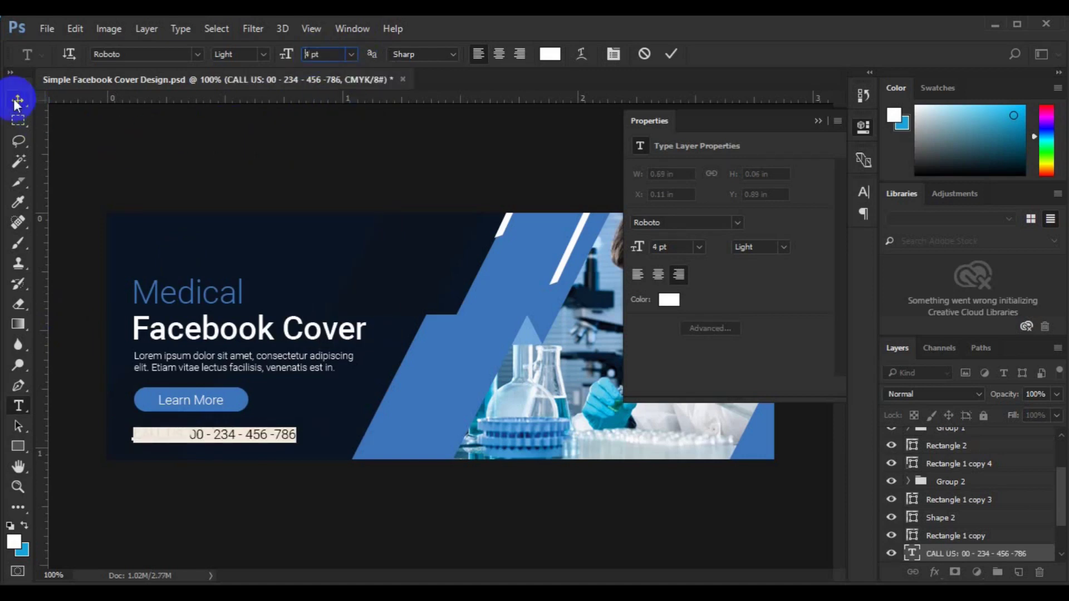
{"action": "left_click", "coordinate": [974, 555]}
Step: Move the phone line layer up the stack and select the heading and button groups
{"action": "key", "text": "v"}
{"action": "mouse_move", "coordinate": [974, 555]}
{"action": "left_mouse_down"}
{"action": "mouse_move", "coordinate": [966, 515]}
{"action": "mouse_move", "coordinate": [942, 507]}
{"action": "left_mouse_up"}
{"action": "left_click", "coordinate": [945, 501], "text": "ctrl"}
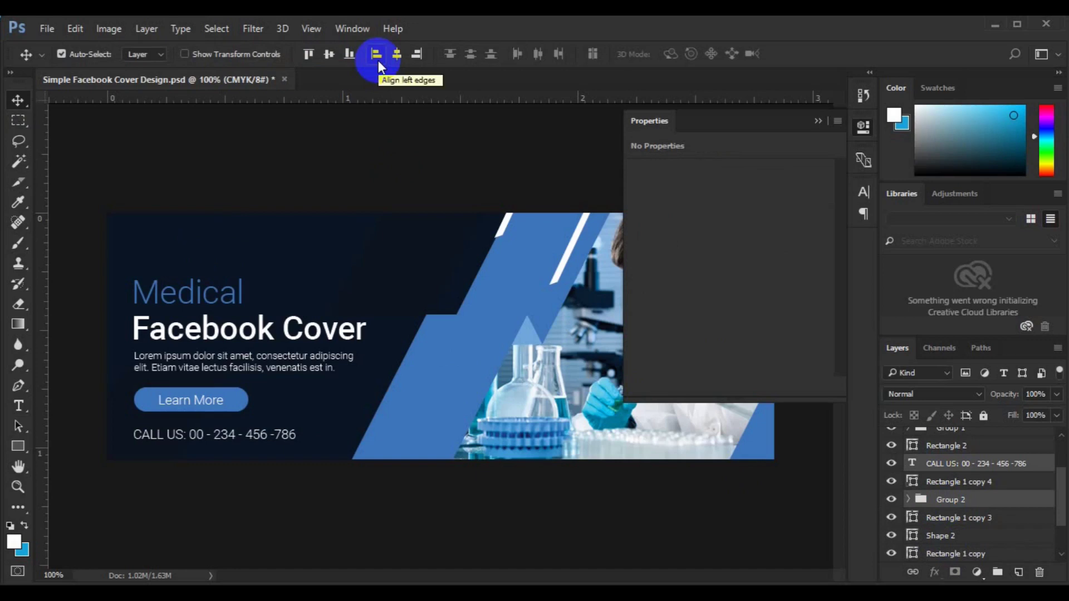
{"action": "left_click", "coordinate": [940, 499]}
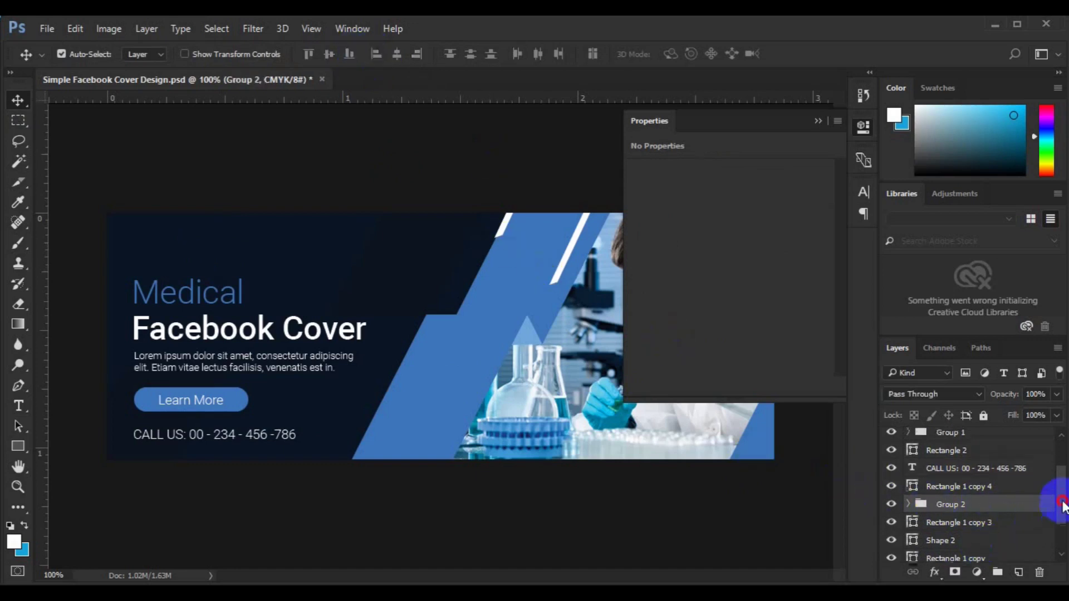
{"action": "scroll", "coordinate": [1047, 502], "scroll_direction": "up", "scroll_amount": 2}
{"action": "left_click", "coordinate": [979, 454], "text": "ctrl"}
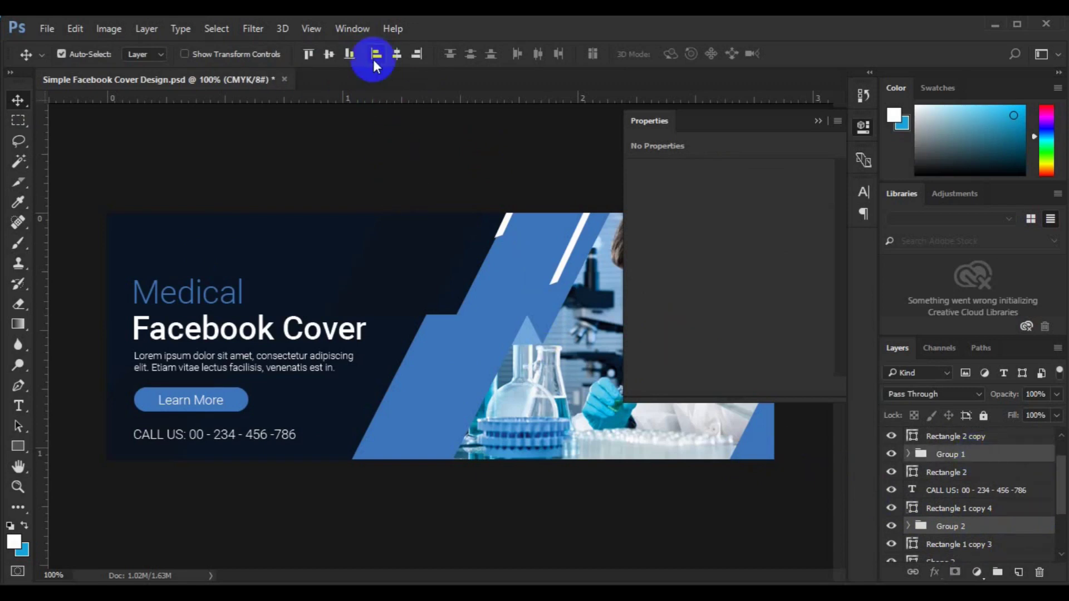
Step: Collapse the Properties panel and select the empty Layer 1
{"action": "left_click", "coordinate": [818, 121]}
{"action": "left_click", "coordinate": [196, 227]}
{"action": "left_click", "coordinate": [1017, 560]}
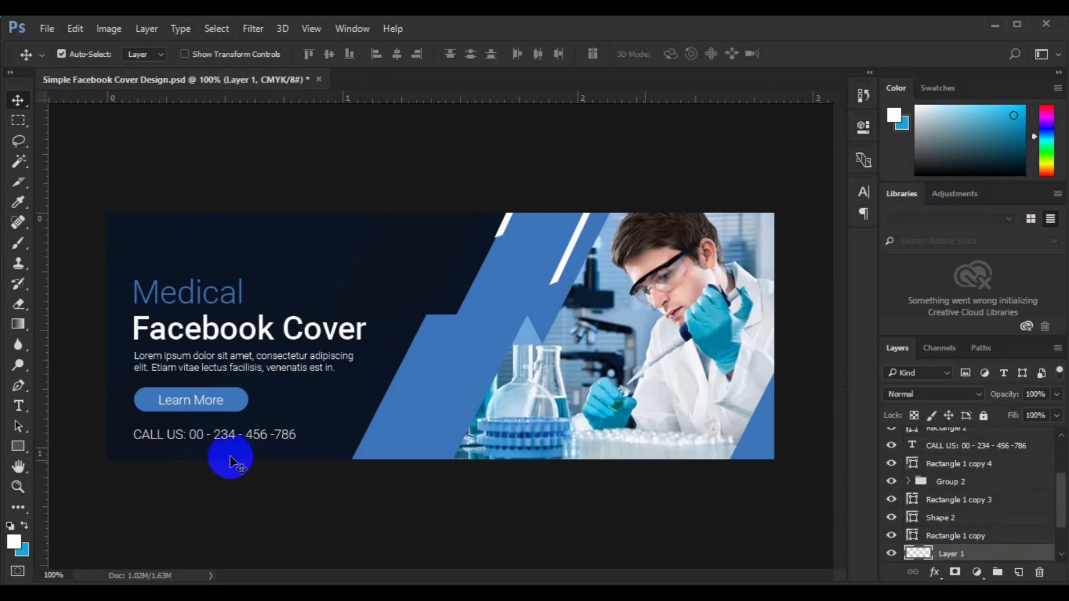
Step: Draw a small custom flame shape at the cover's top-left
{"action": "left_click", "coordinate": [25, 453]}
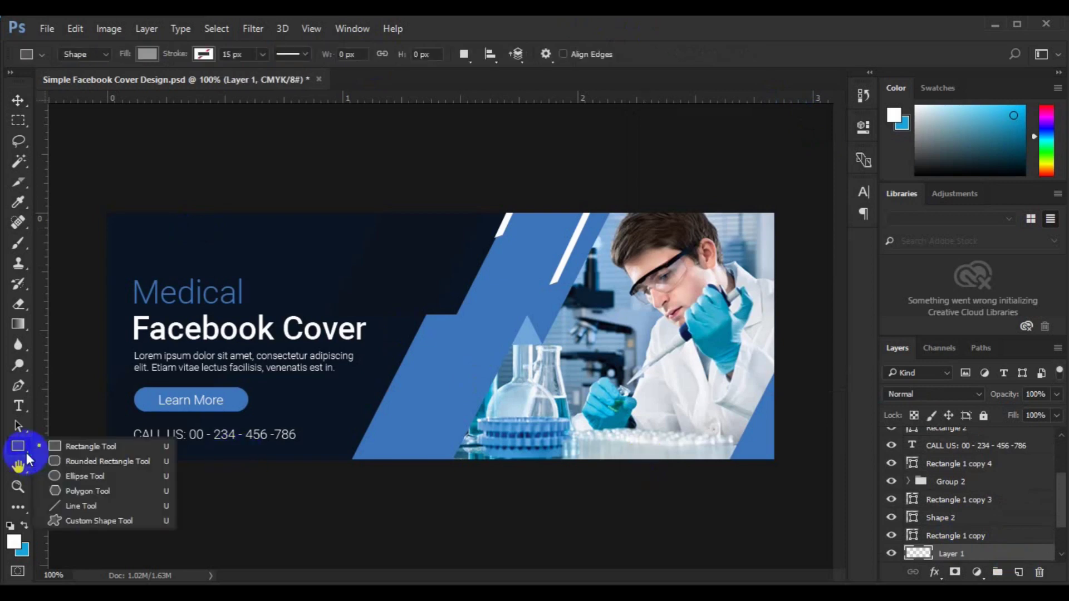
{"action": "left_click", "coordinate": [79, 520]}
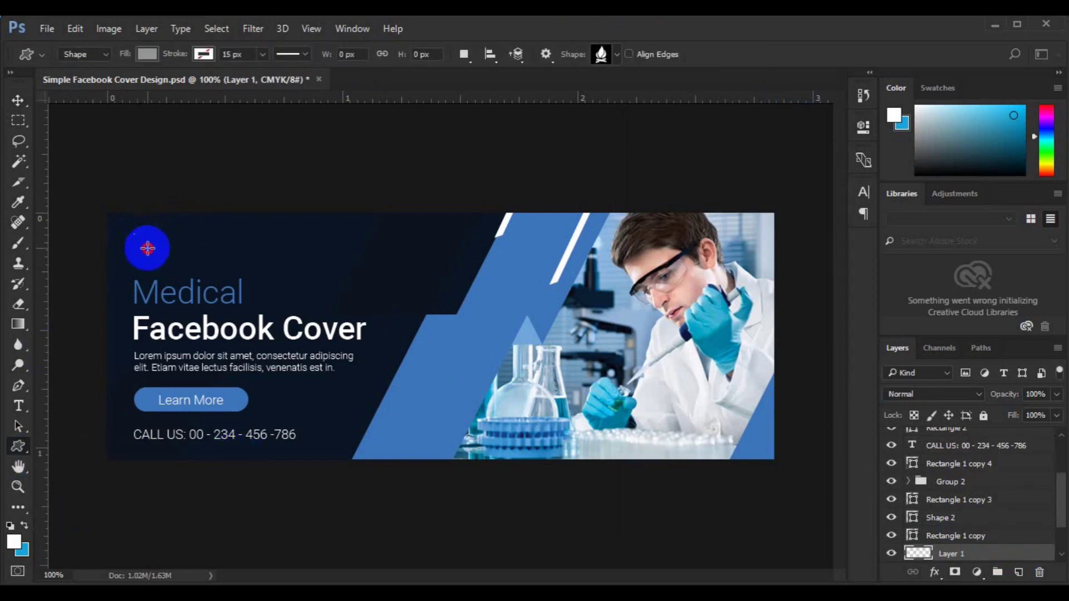
{"action": "left_click_drag", "start_coordinate": [148, 248], "coordinate": [150, 251]}
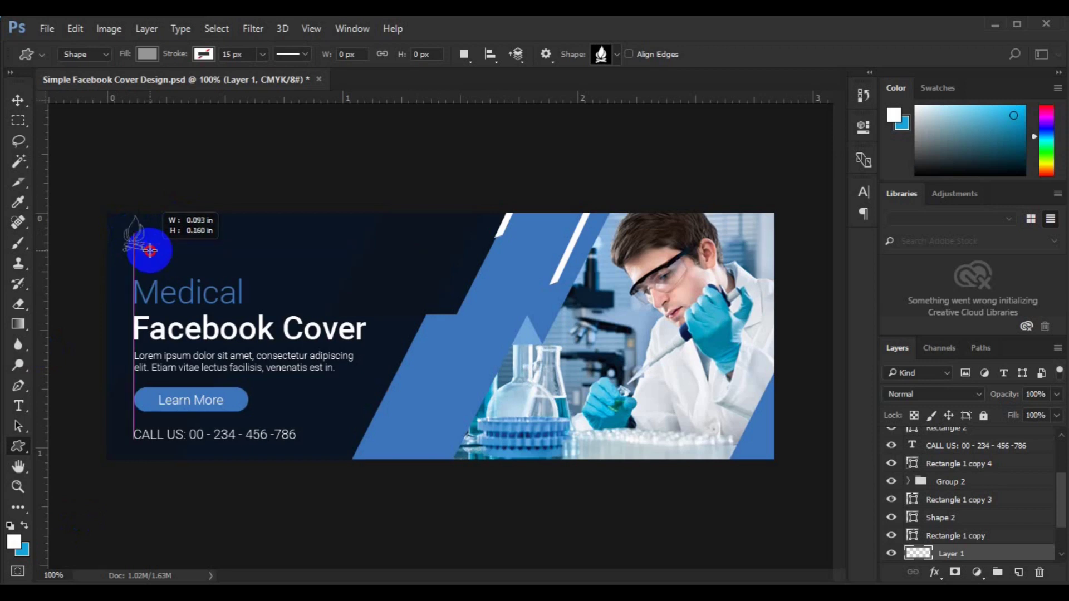
{"action": "left_click_drag", "start_coordinate": [149, 252], "coordinate": [146, 248]}
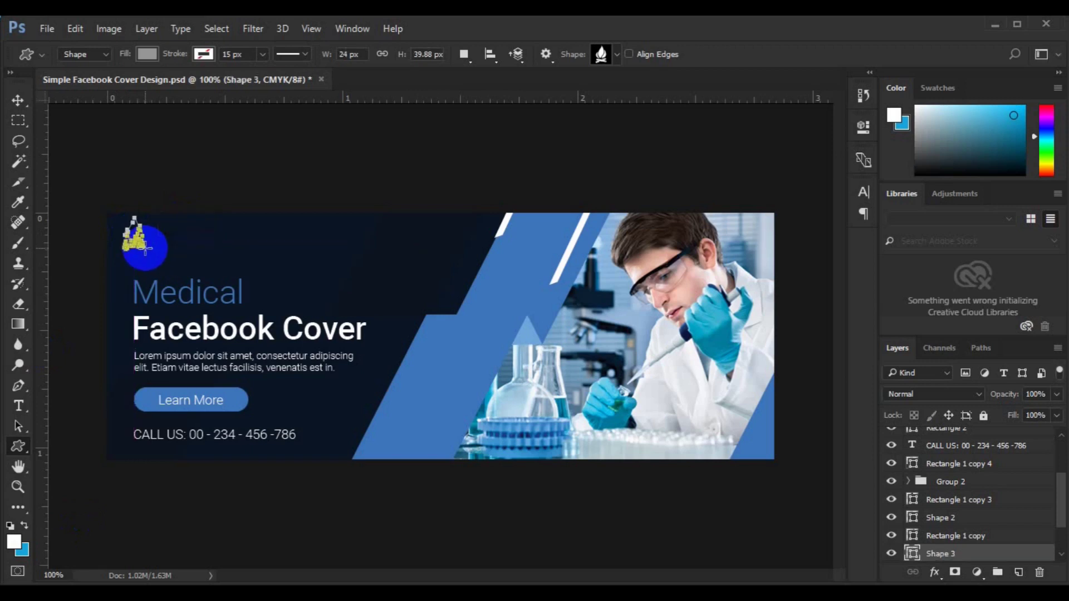
{"action": "key", "text": "v"}
Step: Fill the Shape 3 logo with the banner's light blue #70a7da
{"action": "left_click", "coordinate": [913, 554]}
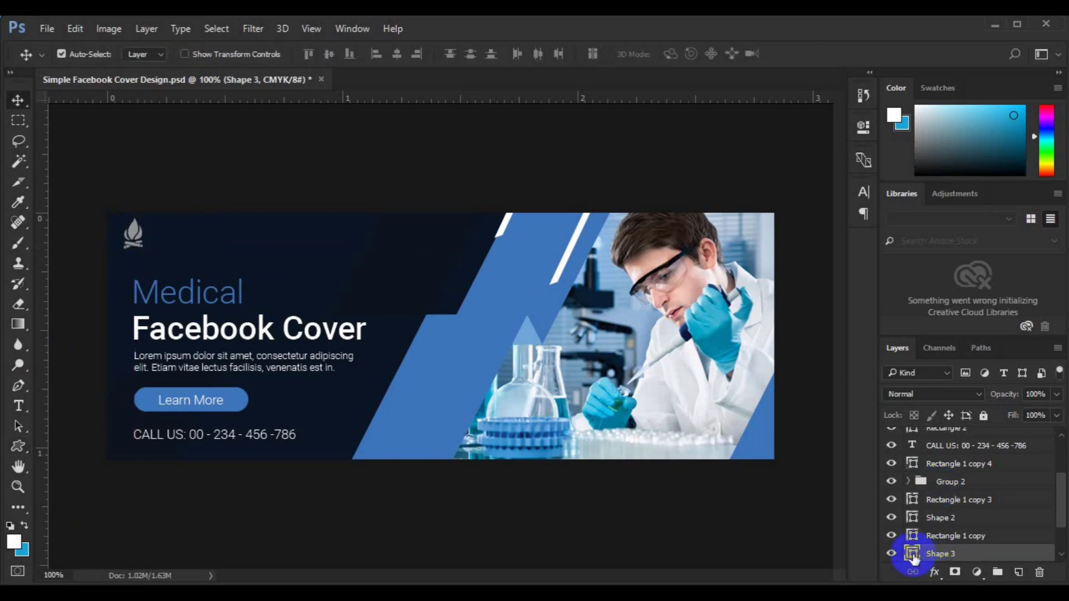
{"action": "double_click", "coordinate": [913, 554]}
{"action": "mouse_move", "coordinate": [513, 112]}
{"action": "left_mouse_down"}
{"action": "mouse_move", "coordinate": [525, 123]}
{"action": "mouse_move", "coordinate": [878, 112]}
{"action": "left_mouse_up"}
{"action": "left_click", "coordinate": [532, 334]}
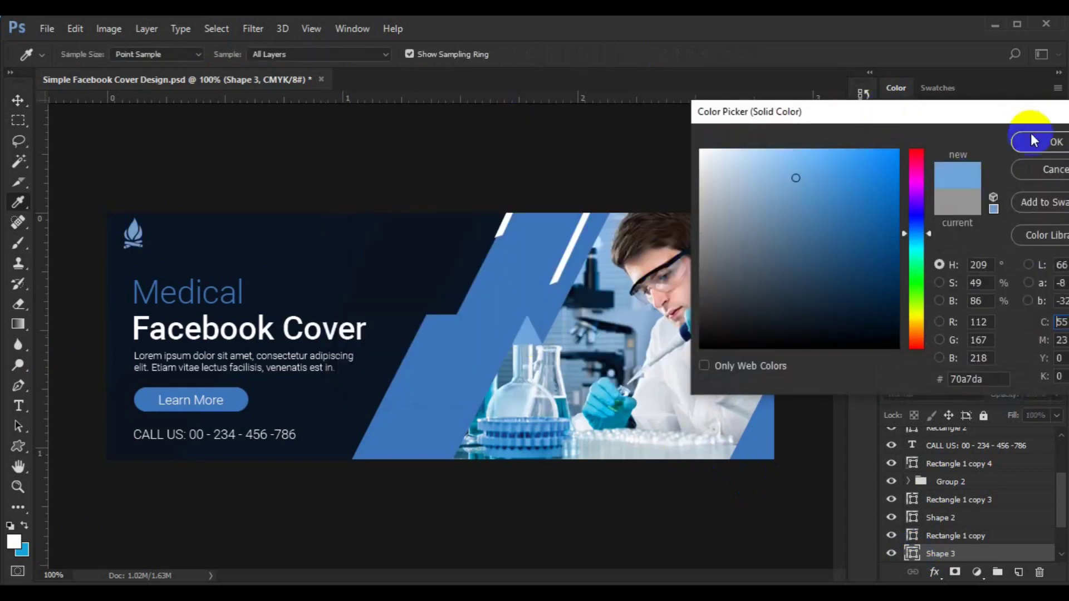
{"action": "left_click", "coordinate": [1027, 139]}
{"action": "left_click", "coordinate": [1019, 573]}
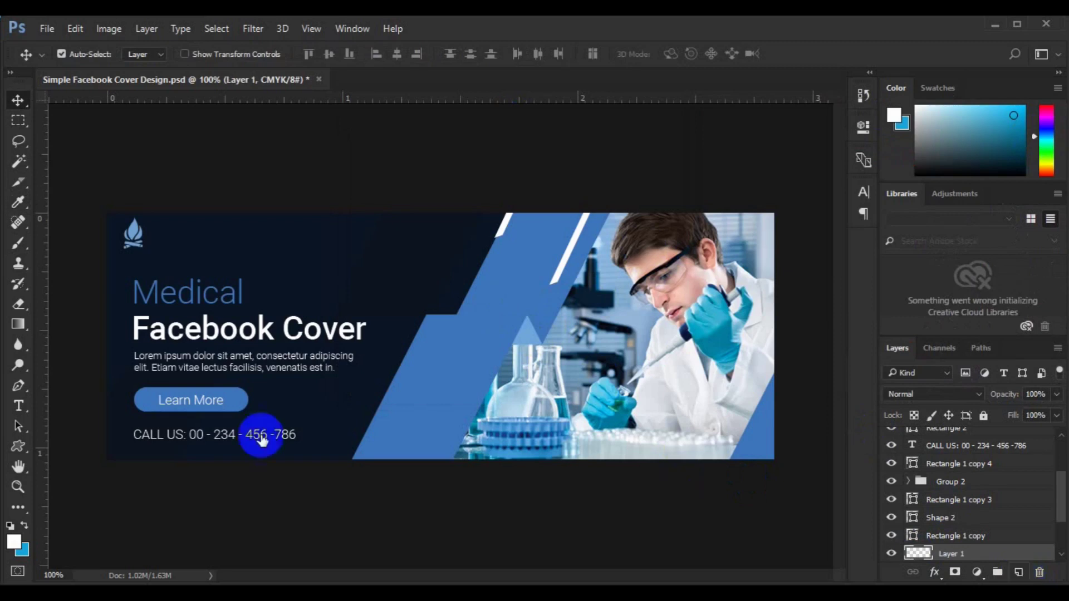
{"action": "left_click", "coordinate": [18, 406]}
{"action": "left_click", "coordinate": [152, 234]}
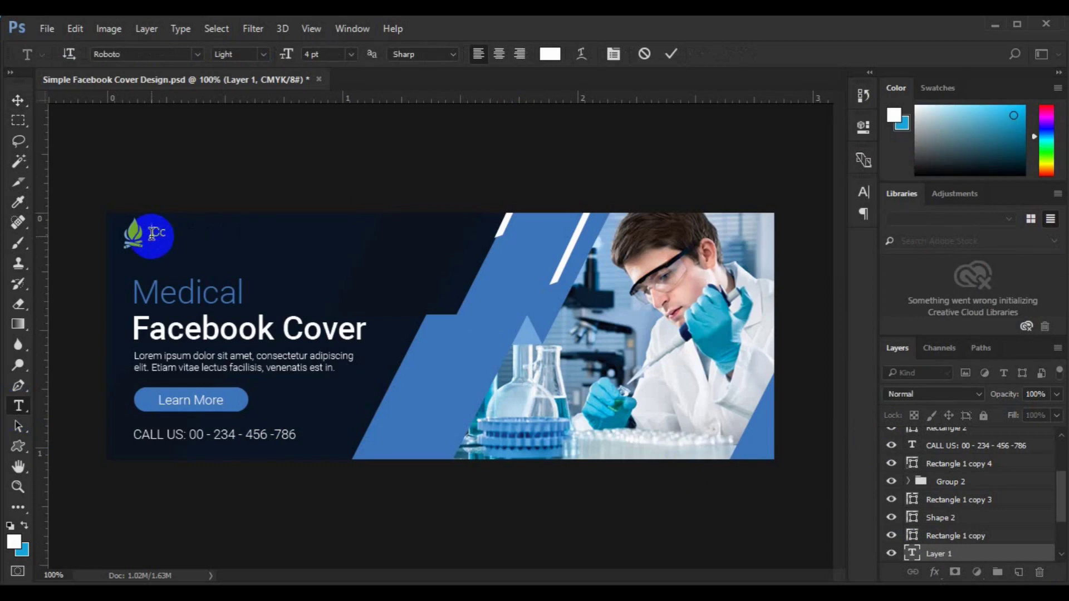
Step: Set the word 'Company' in the Company Name label to Roboto Bold
{"action": "key", "text": "ctrl+a"}
{"action": "left_click", "coordinate": [193, 231]}
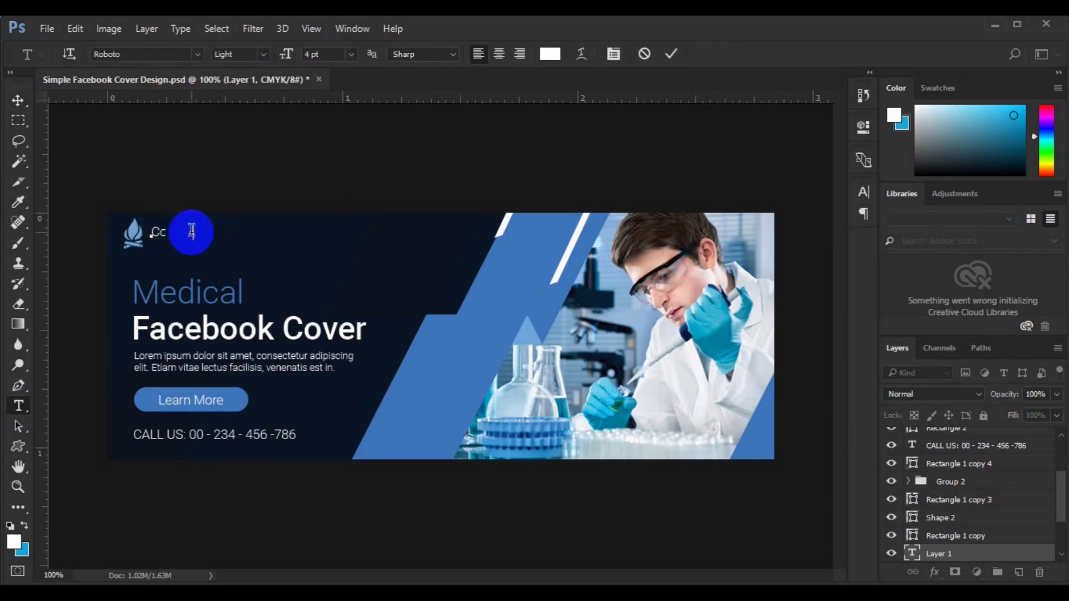
{"action": "type", "text": "mpany Name"}
{"action": "left_click", "coordinate": [265, 230], "text": "shift"}
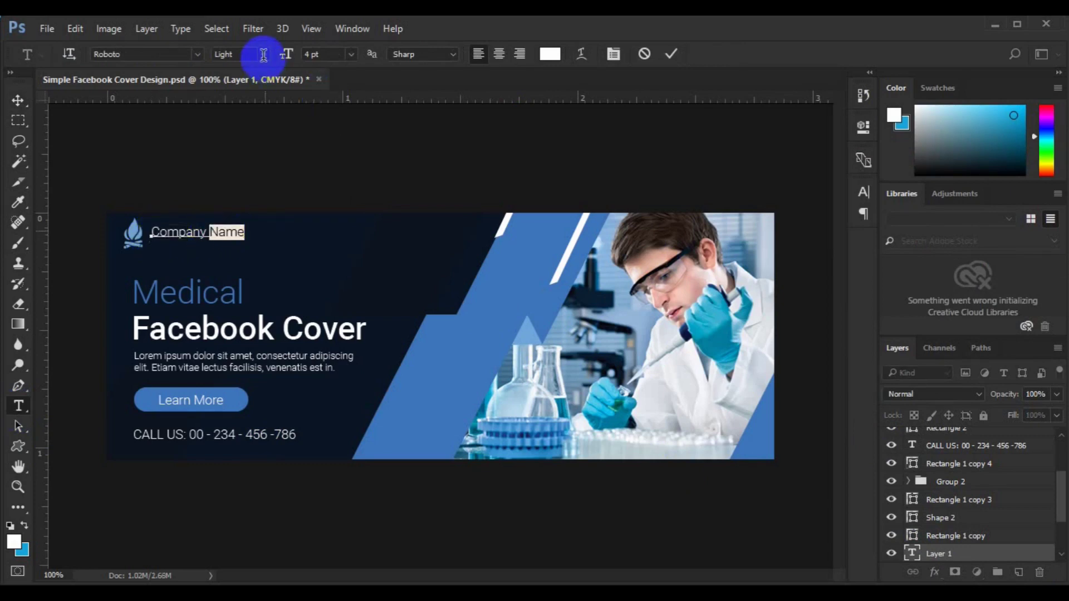
{"action": "left_click_drag", "start_coordinate": [151, 232], "coordinate": [209, 232]}
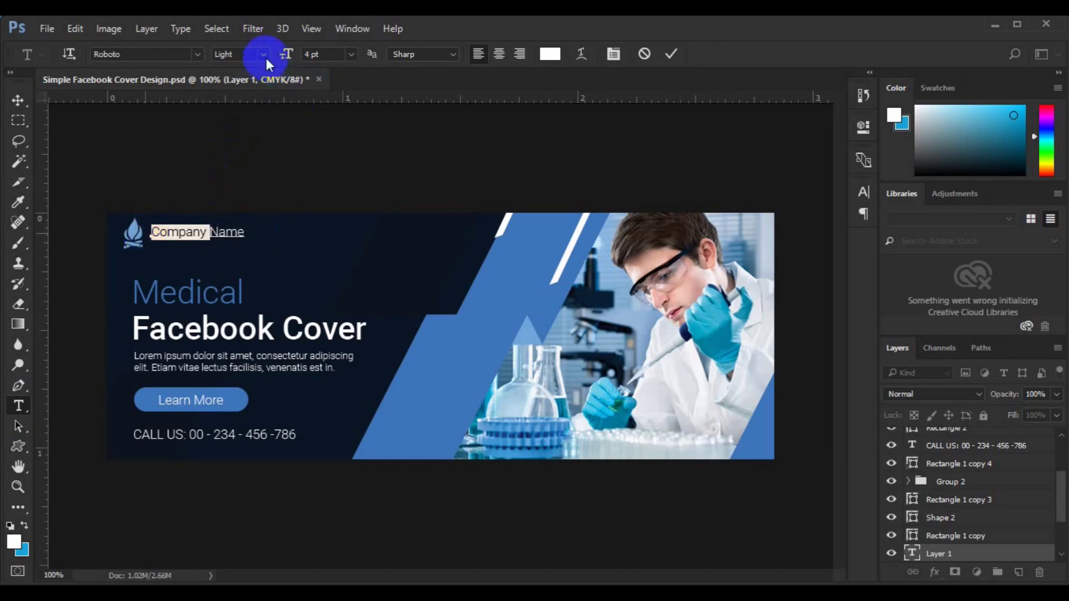
{"action": "left_click", "coordinate": [264, 56]}
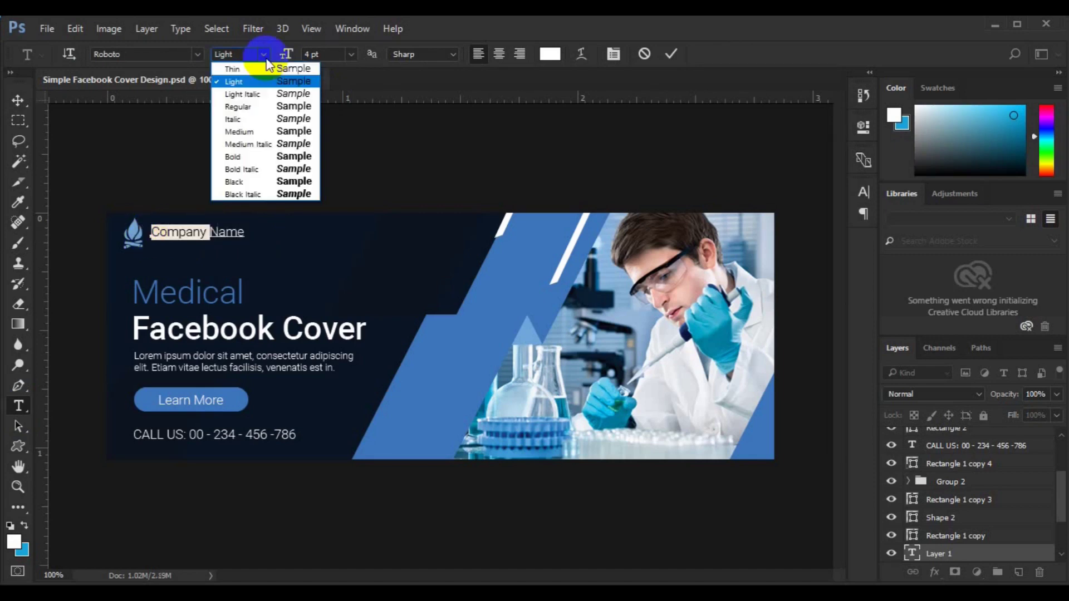
{"action": "left_click", "coordinate": [270, 157]}
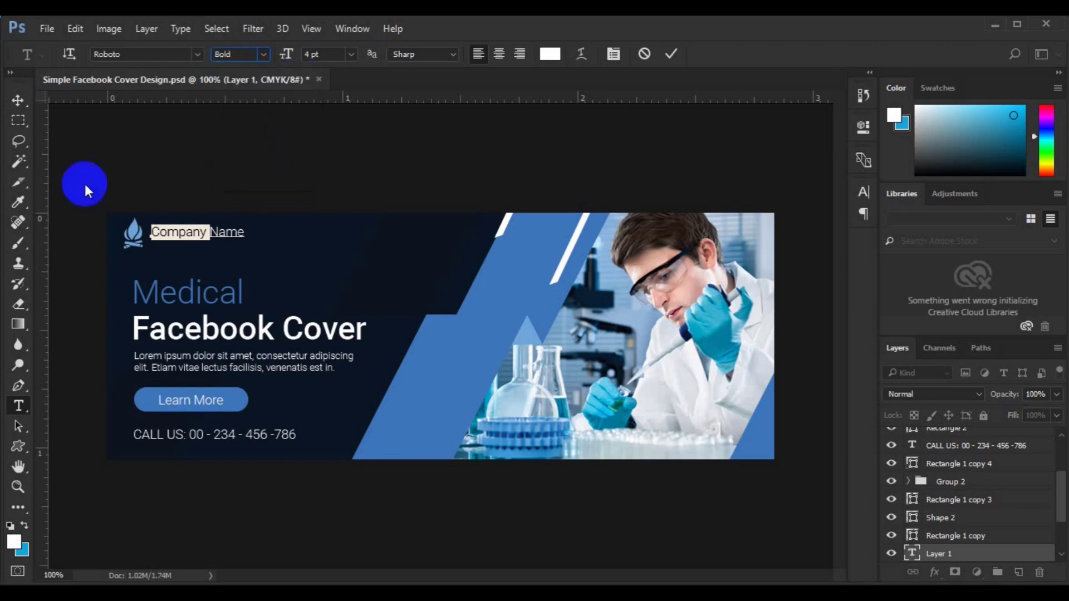
{"action": "left_click", "coordinate": [18, 100]}
{"action": "left_click", "coordinate": [133, 231]}
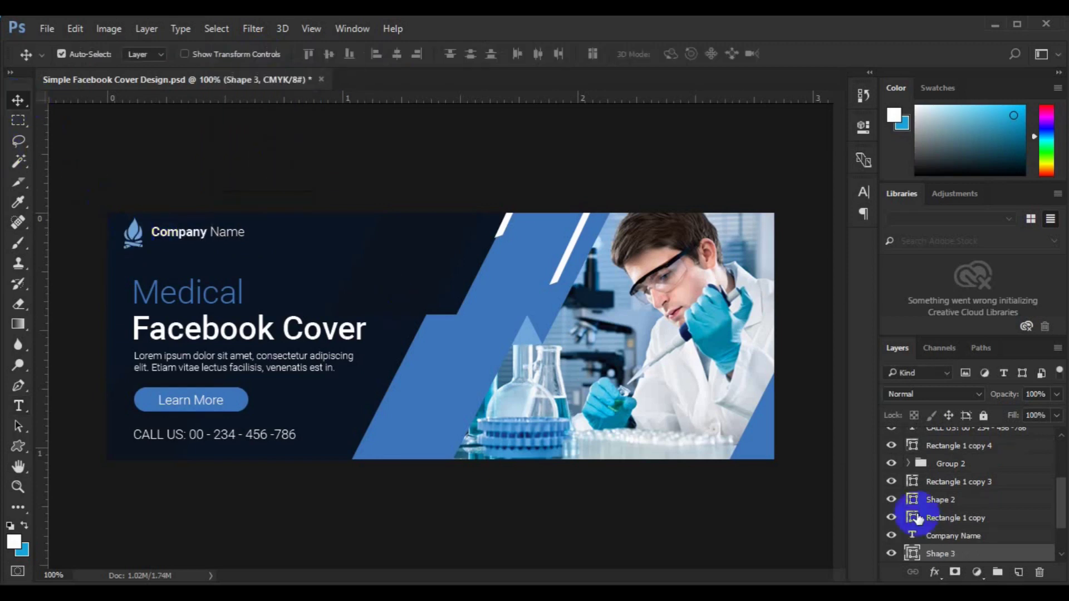
Step: Group Shape 3 with Company Name, left-align the heading group to it and nudge it up
{"action": "left_click", "coordinate": [947, 535], "text": "shift"}
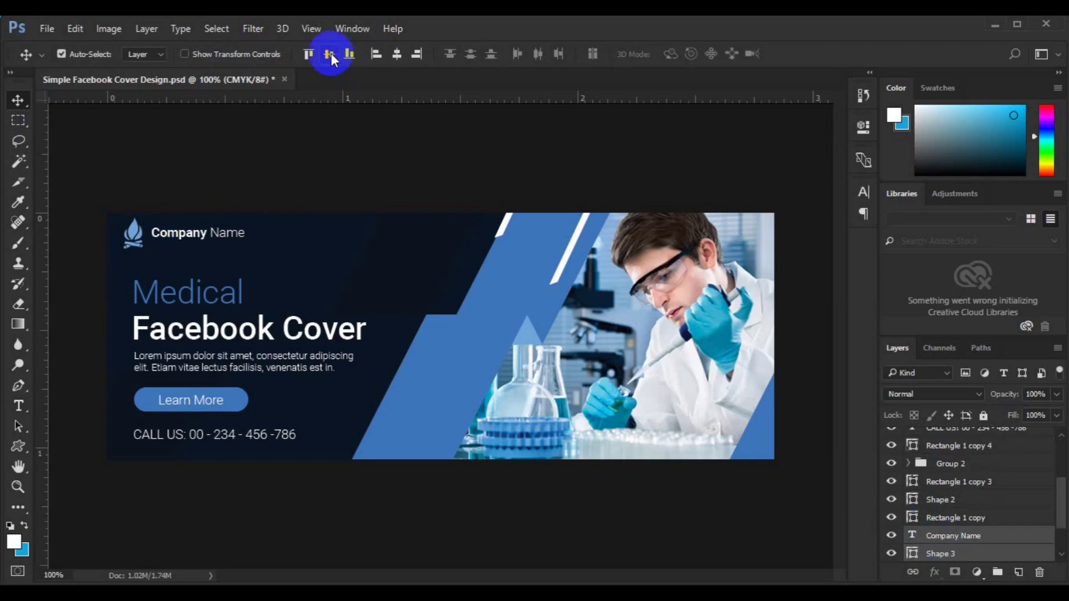
{"action": "key", "text": "ctrl+g"}
{"action": "left_click", "coordinate": [950, 465], "text": "ctrl"}
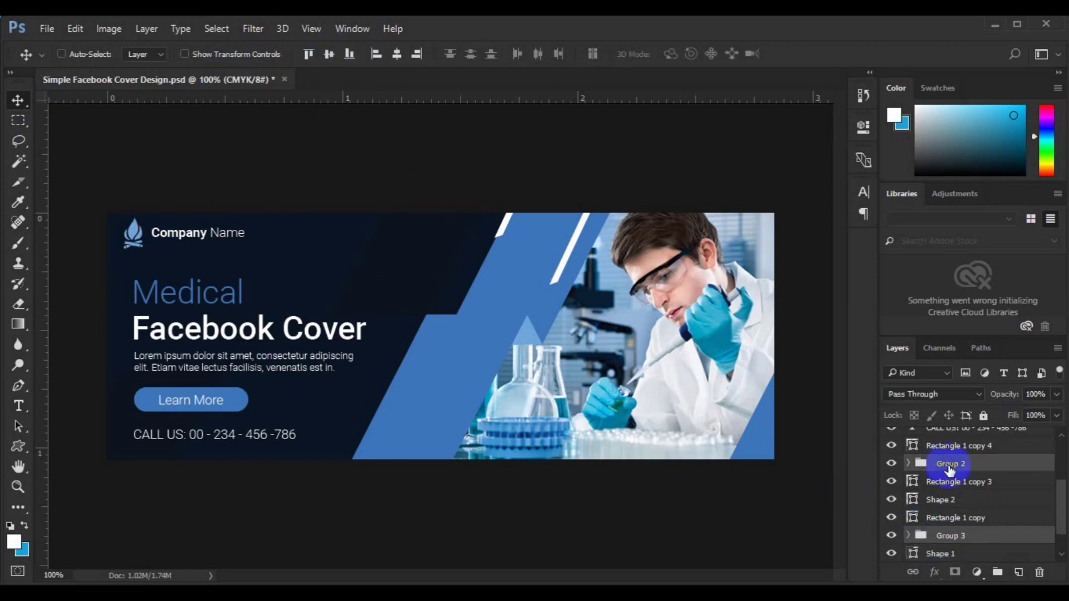
{"action": "left_click", "coordinate": [376, 58]}
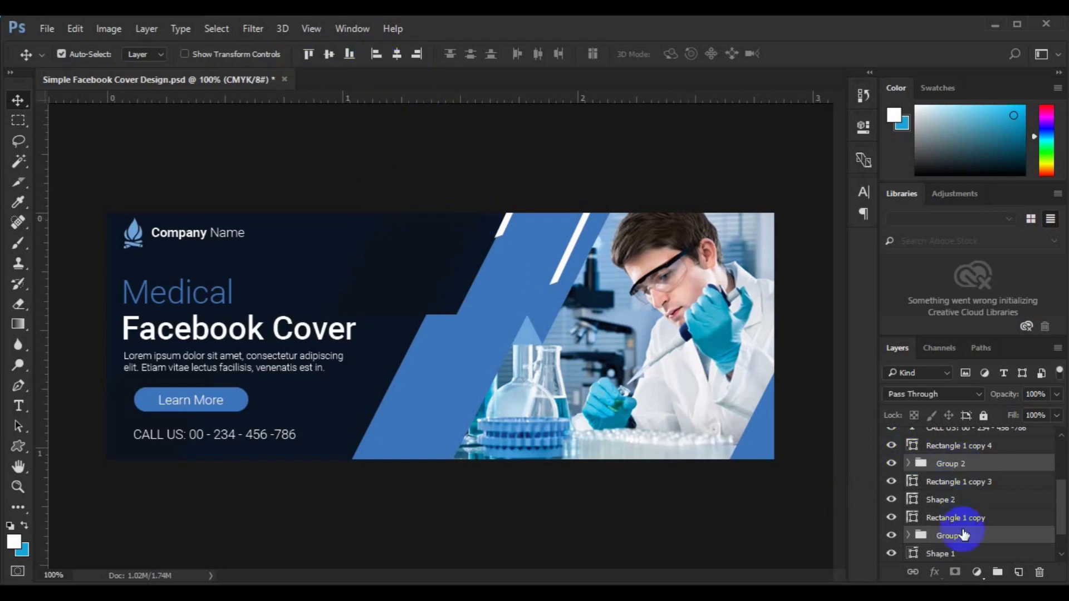
{"action": "left_click", "coordinate": [963, 471]}
{"action": "key", "text": "ctrl+t"}
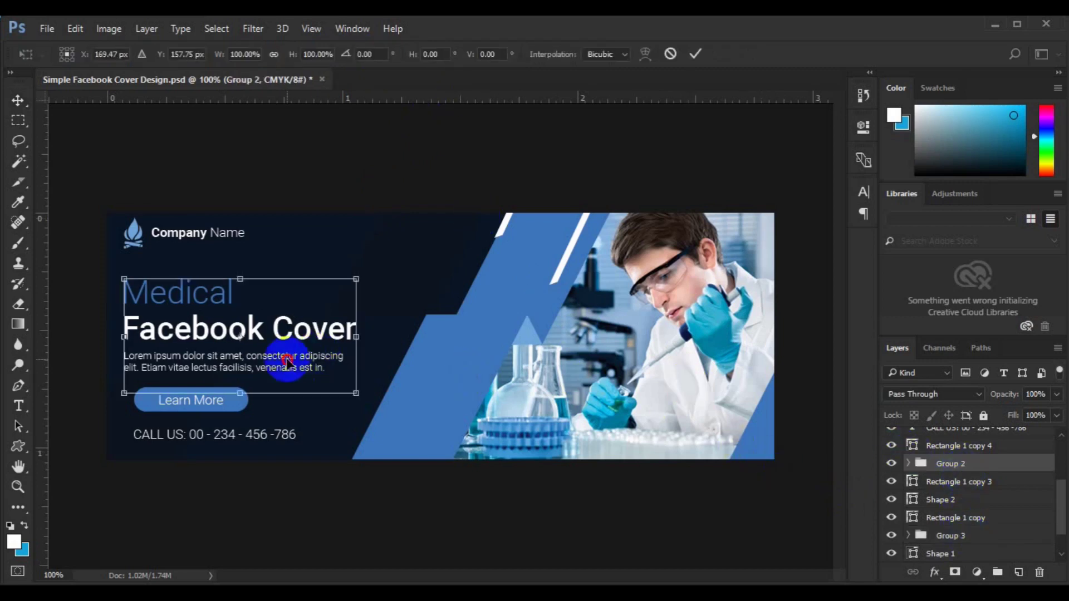
{"action": "left_click_drag", "start_coordinate": [287, 353], "coordinate": [287, 350]}
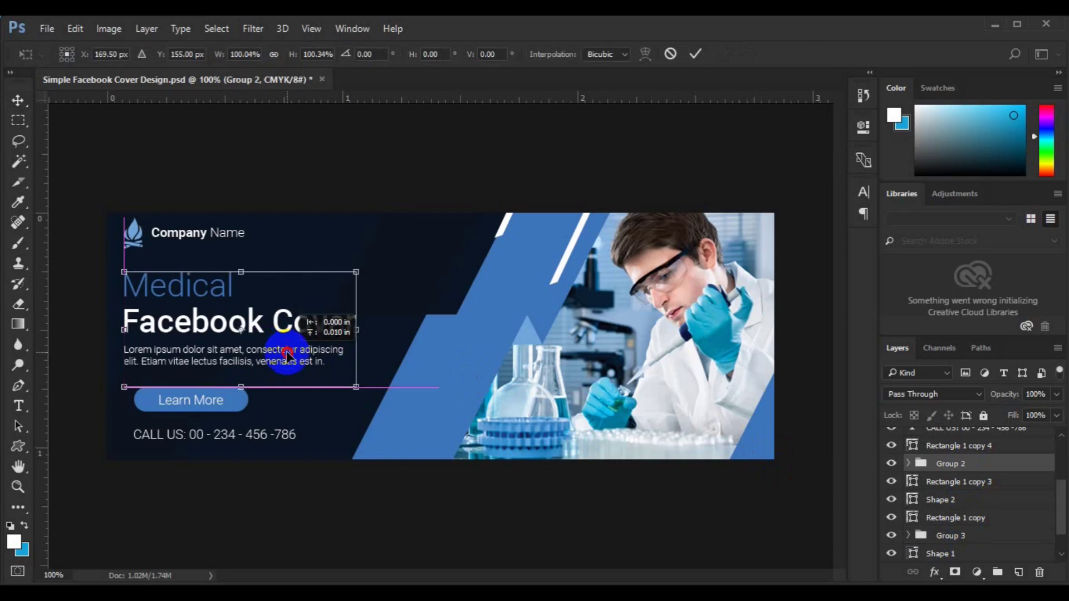
{"action": "key", "text": "Return"}
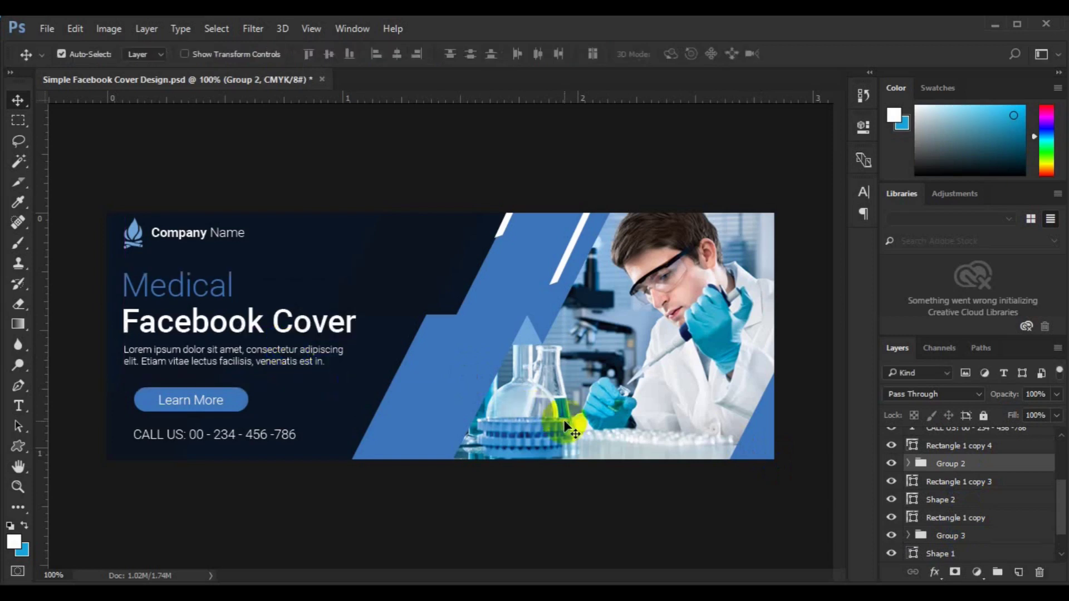
Step: Left-align the Learn More button and CALL US line with the logo, then fit the cover on screen
{"action": "scroll", "coordinate": [1058, 546], "scroll_direction": "down", "scroll_amount": 2}
{"action": "scroll", "coordinate": [958, 509], "scroll_direction": "up", "scroll_amount": 4}
{"action": "left_click", "coordinate": [949, 510], "text": "ctrl"}
{"action": "left_click", "coordinate": [365, 92]}
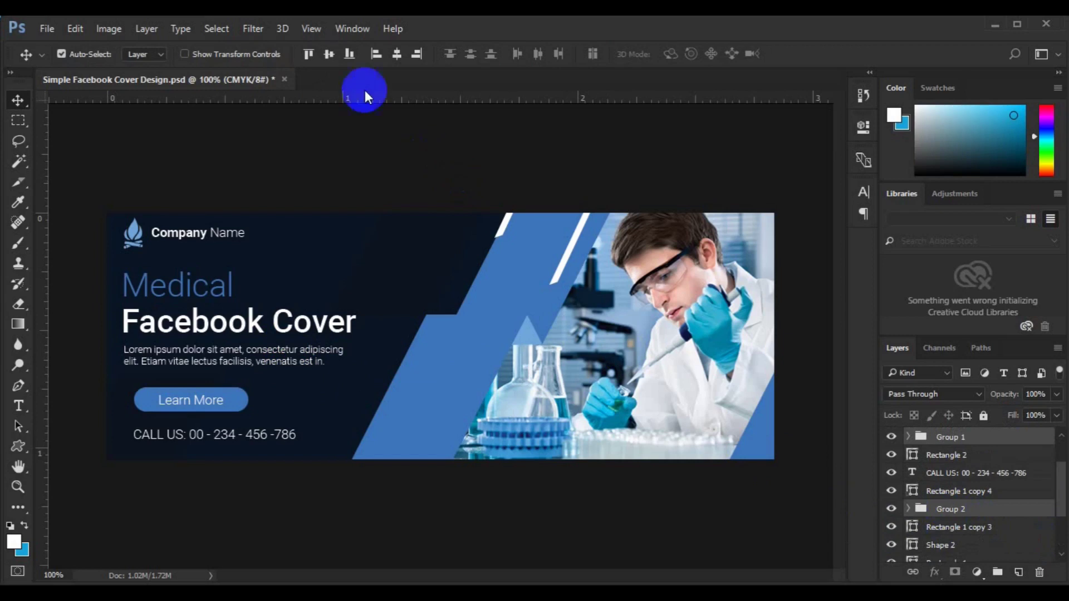
{"action": "left_click", "coordinate": [369, 56]}
{"action": "left_click_drag", "start_coordinate": [222, 437], "coordinate": [215, 437]}
{"action": "key", "text": "ctrl"}
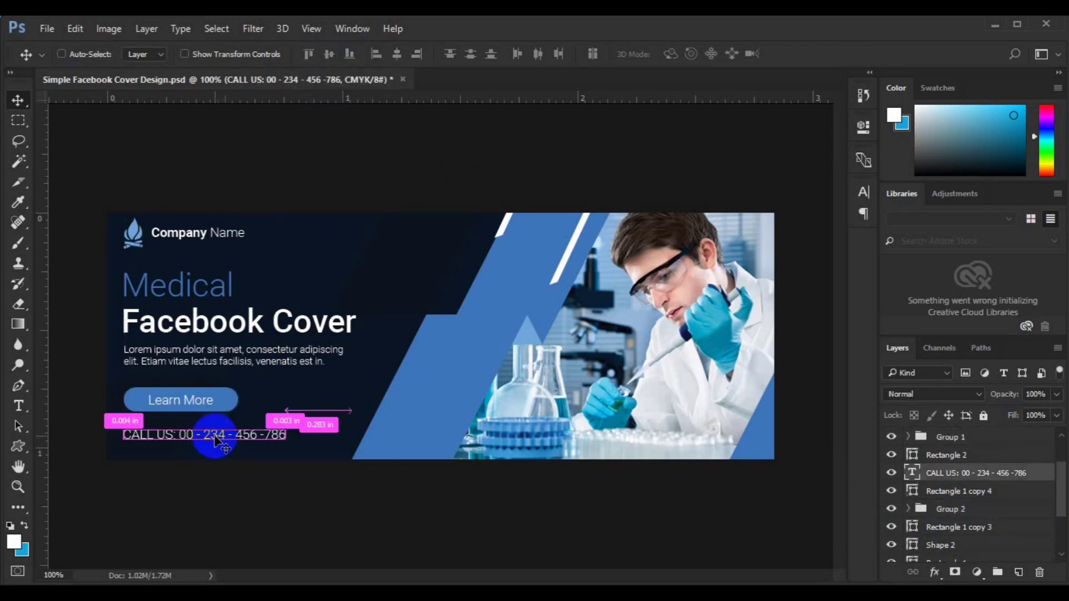
{"action": "key", "text": "ctrl+0"}
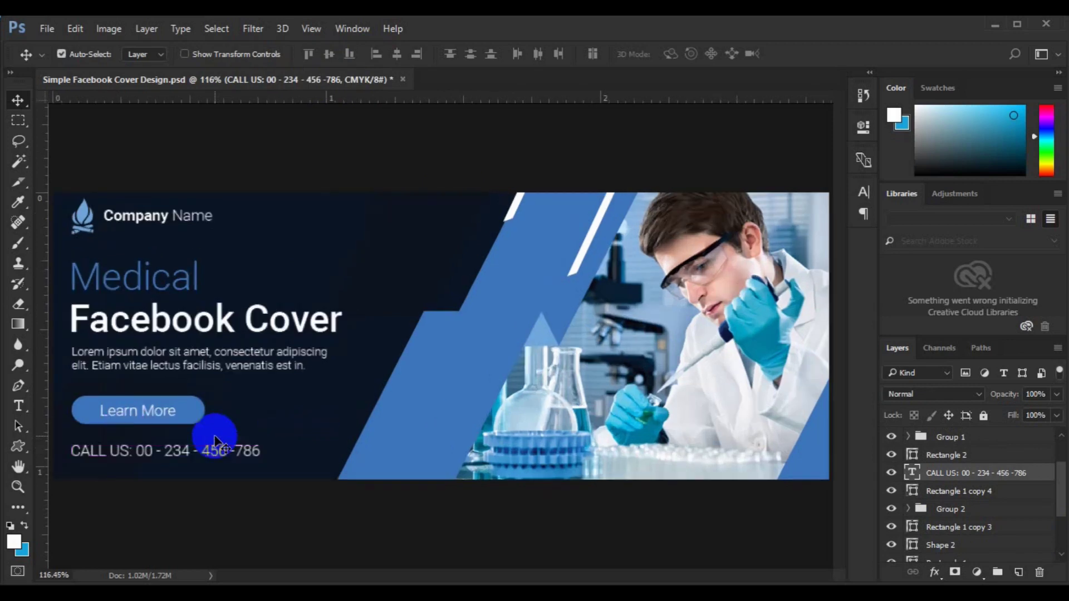